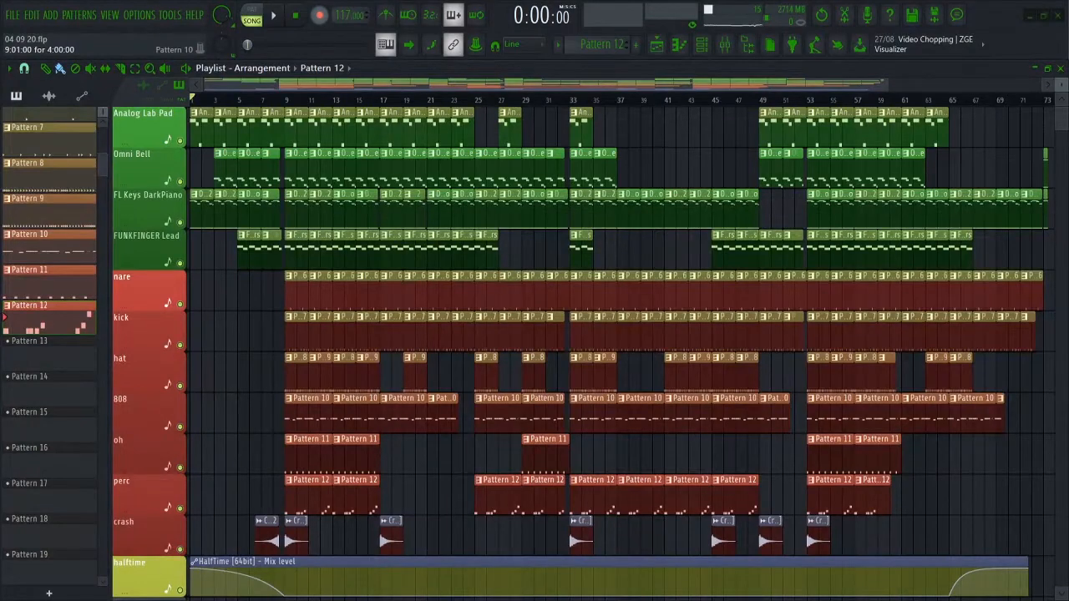
Play the song, select bars 9 to 17 of the arrangement as the loop range, and stop playback.
{"action": "left_click", "coordinate": [273, 15]}
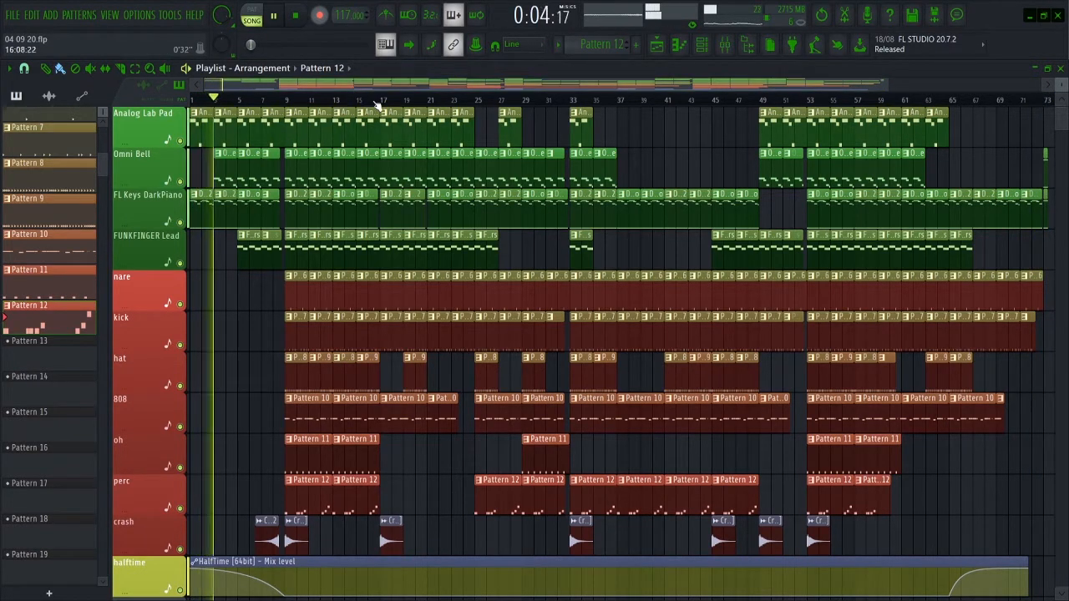
{"action": "left_click_drag", "start_coordinate": [381, 102], "coordinate": [284, 121]}
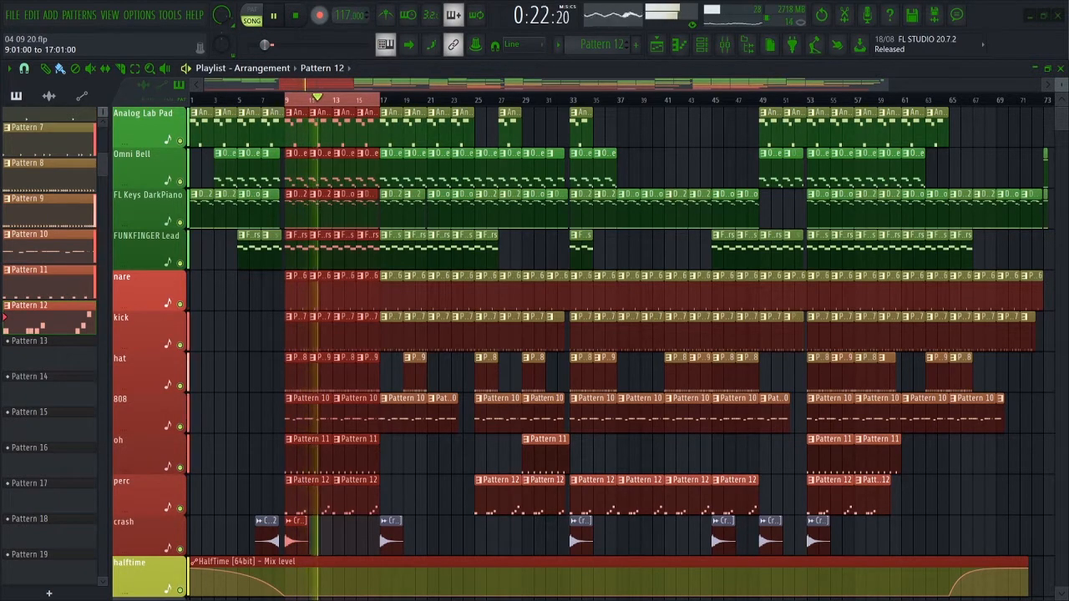
{"action": "key", "text": "space"}
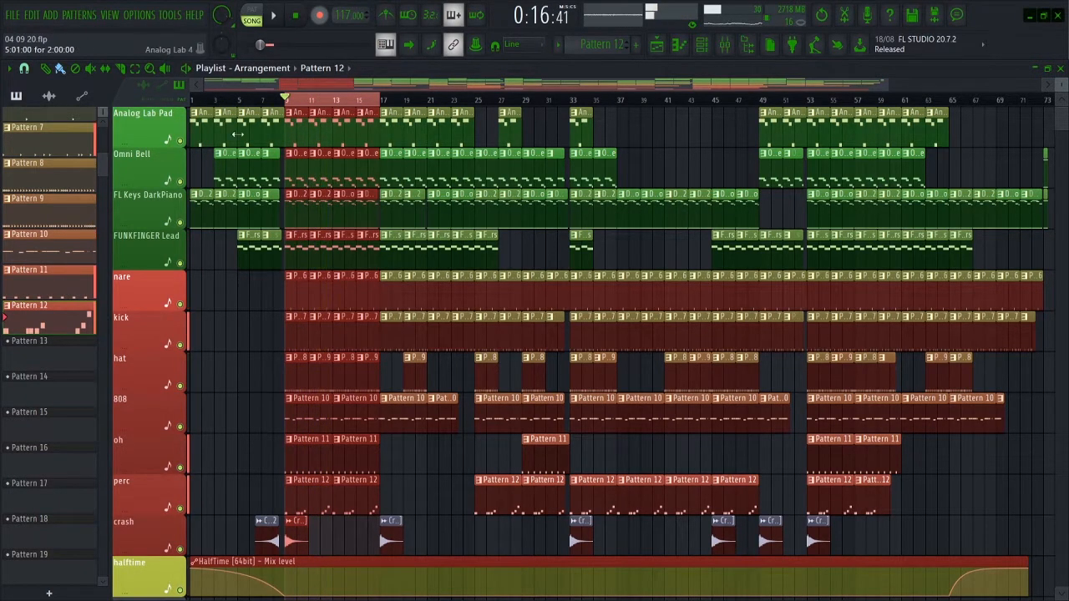
Solo the Analog Lab Pad track with the halftime automation track kept active, and play the selected bars.
{"action": "right_click", "coordinate": [179, 140]}
{"action": "left_click", "coordinate": [180, 591]}
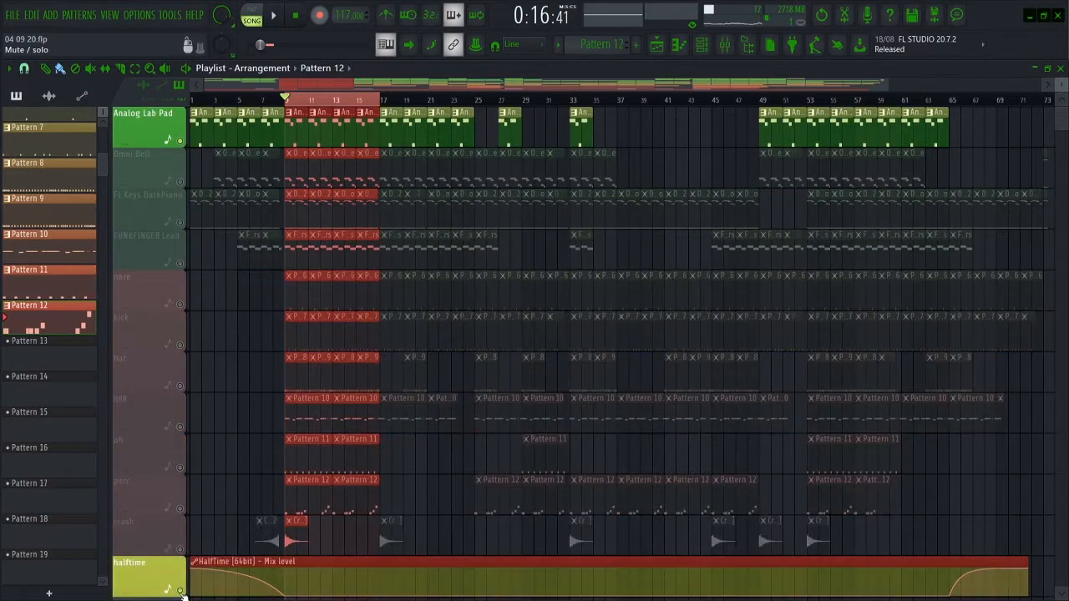
{"action": "key", "text": "space"}
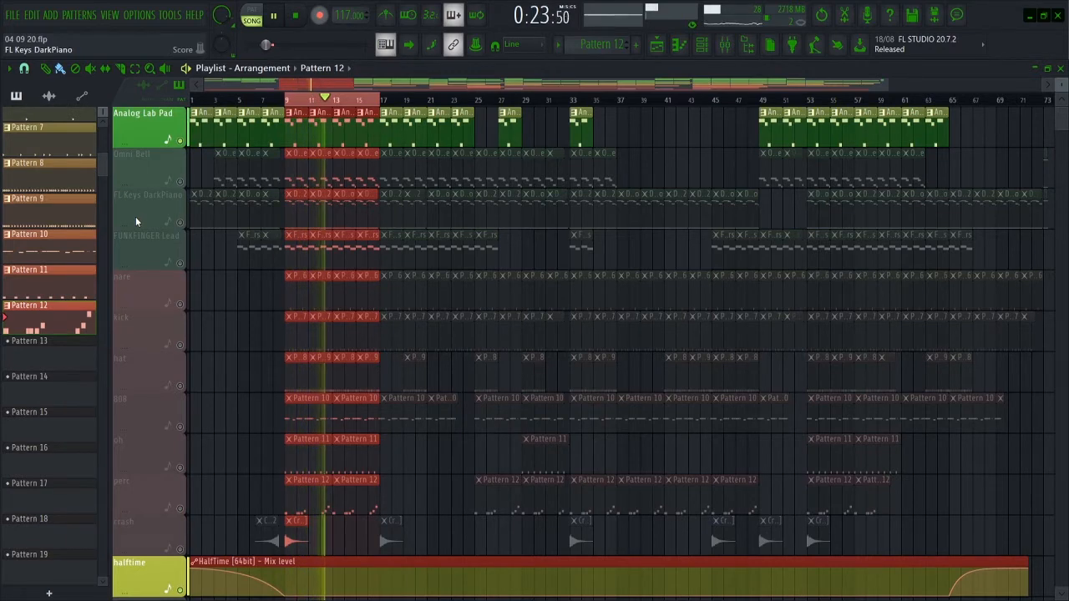
Examine the Analog Lab Pad's notes in the piano roll and its preset in the Analog Lab 4 plugin.
{"action": "double_click", "coordinate": [305, 151]}
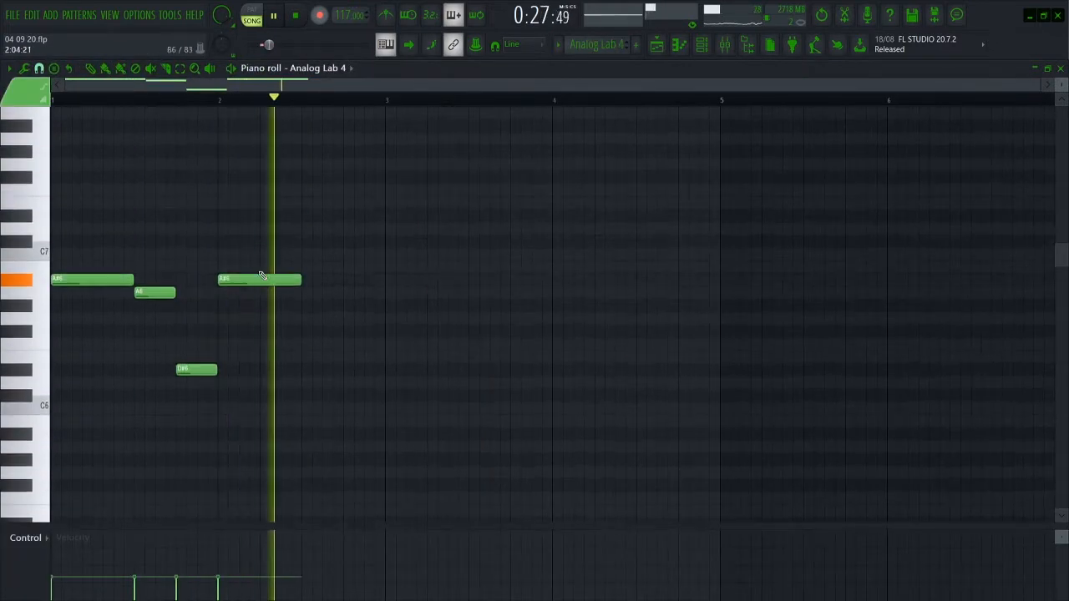
{"action": "left_click", "coordinate": [702, 46]}
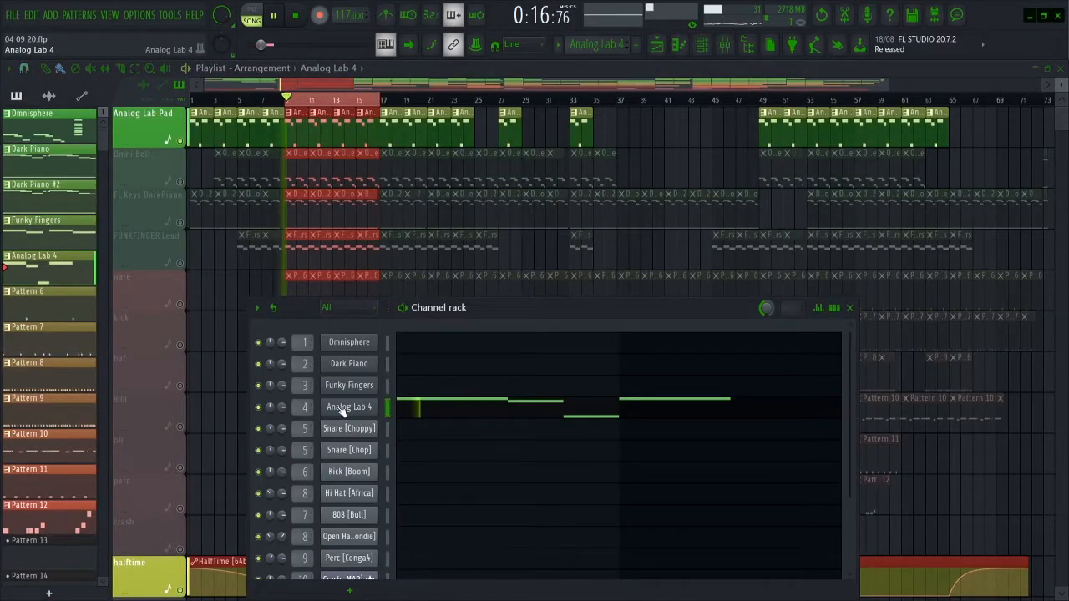
{"action": "left_click", "coordinate": [342, 408]}
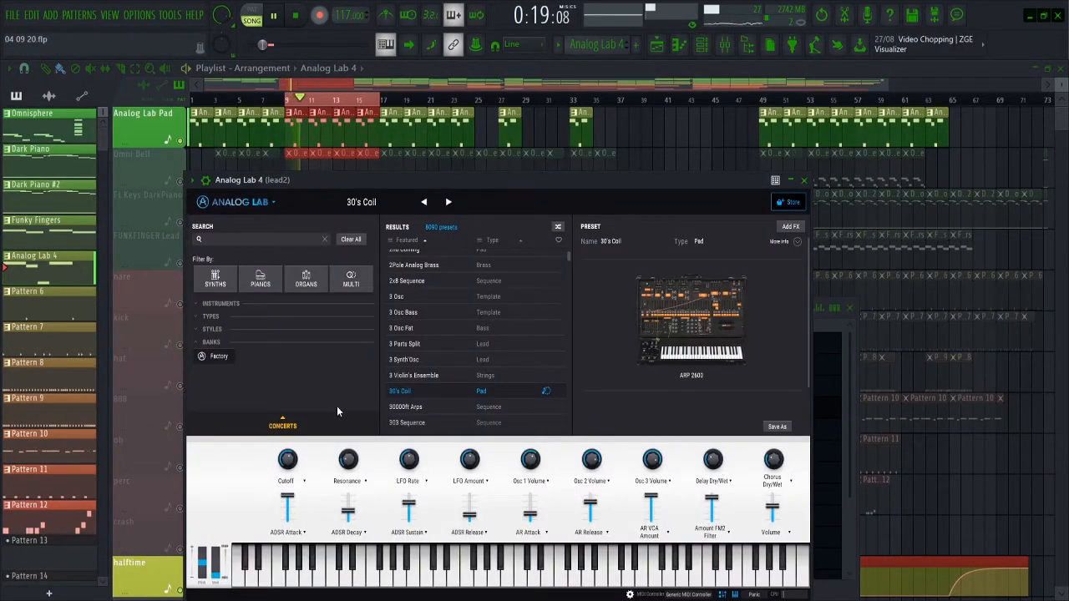
{"action": "left_click_drag", "start_coordinate": [524, 195], "coordinate": [289, 191]}
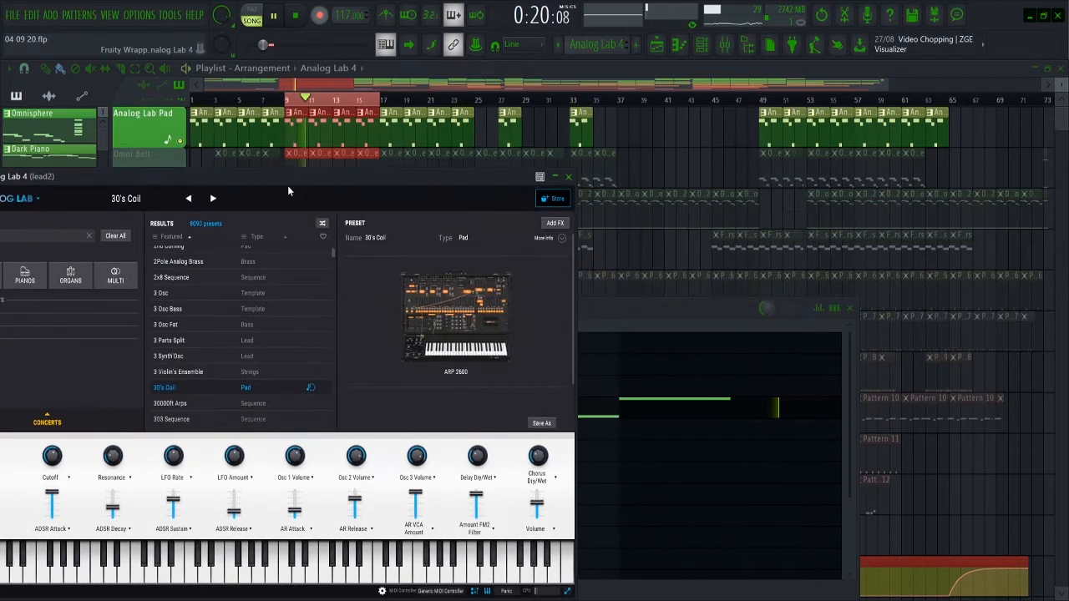
{"action": "left_click", "coordinate": [569, 179]}
{"action": "left_click_drag", "start_coordinate": [494, 312], "coordinate": [521, 279]}
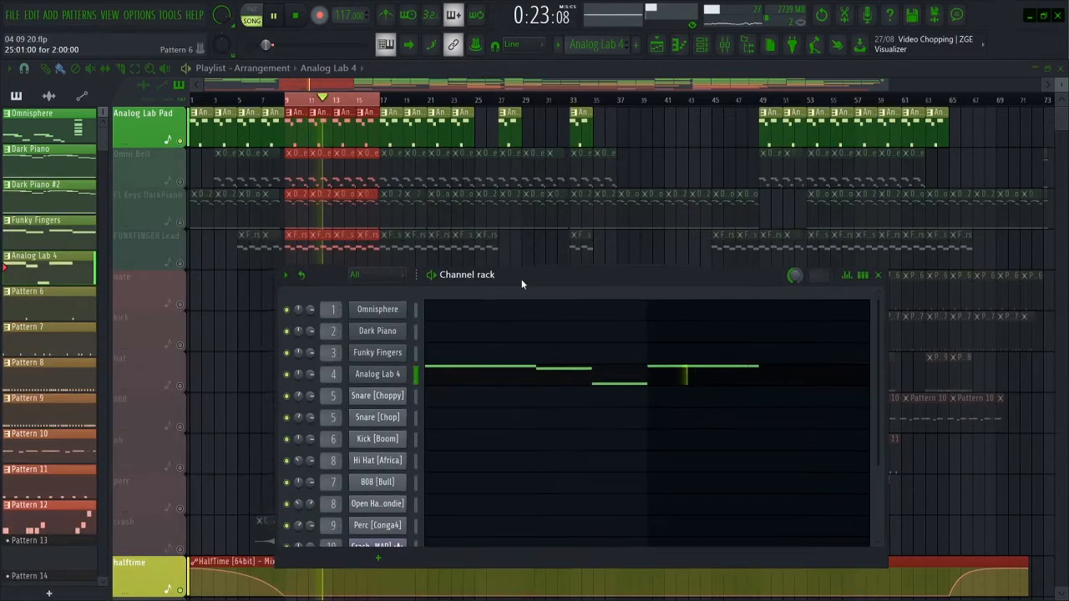
Inspect the Fruity parametric EQ 2 curve on the lead2 mixer track.
{"action": "left_click", "coordinate": [721, 50]}
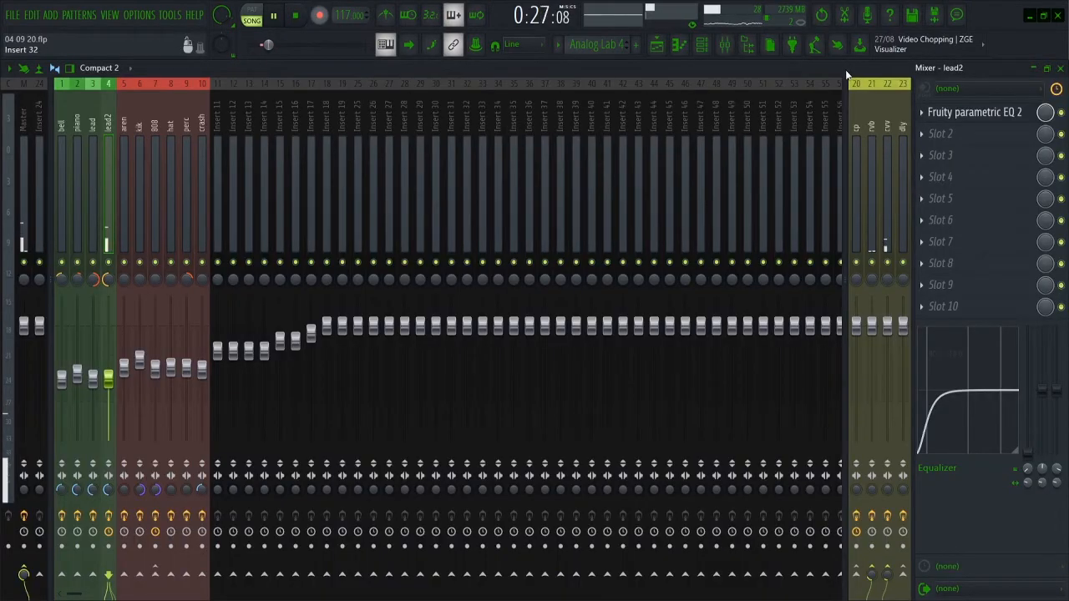
{"action": "left_click", "coordinate": [960, 117]}
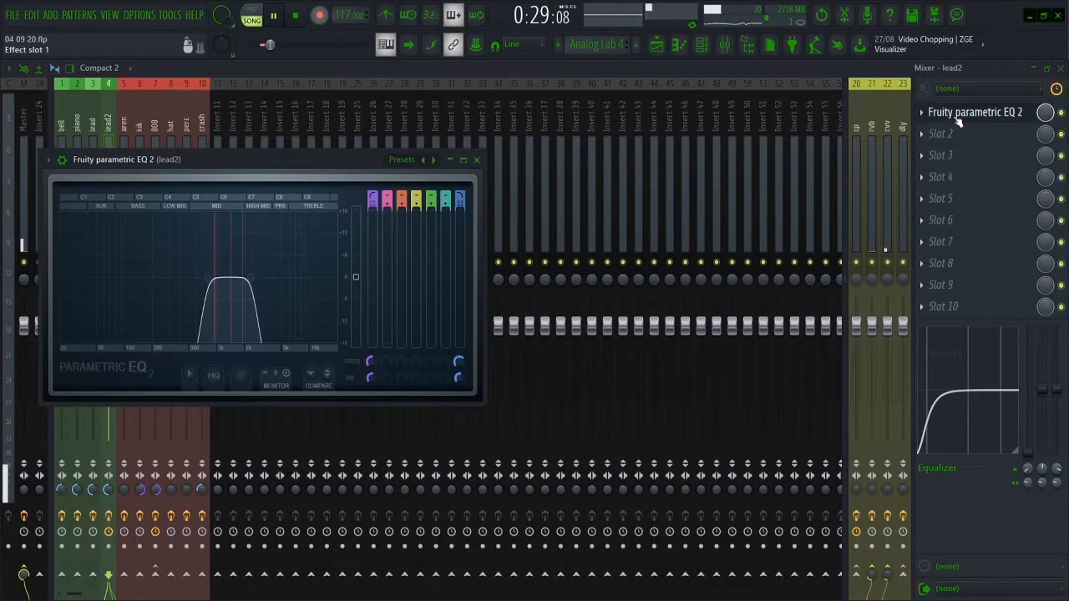
{"action": "left_click", "coordinate": [958, 120]}
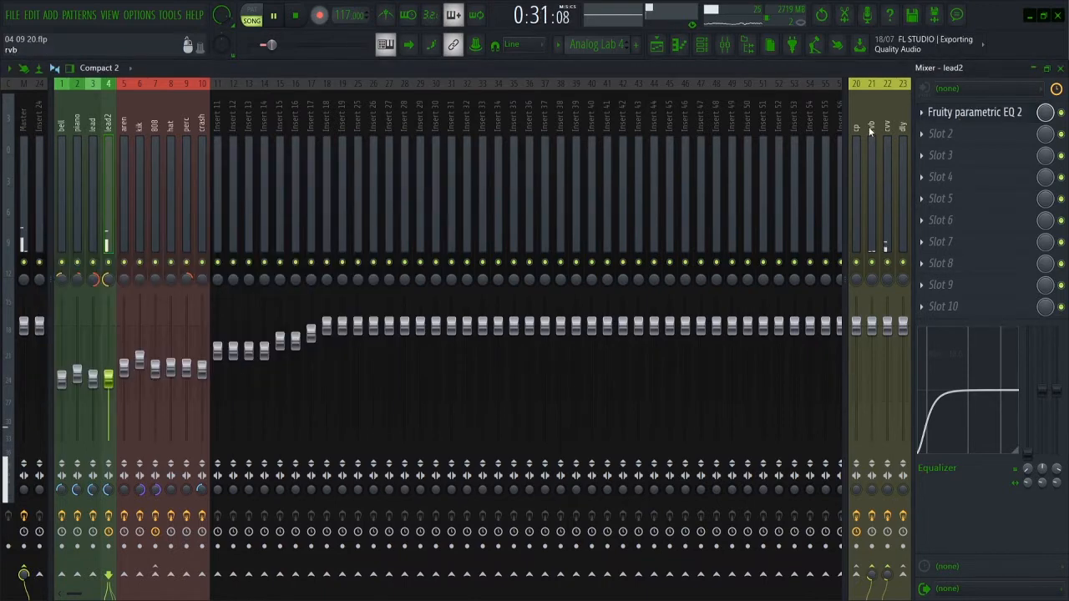
Inspect Fruity Reeverb 2 on the rvb mixer track and Fruity Convolver on the cvv track, and return to the playlist.
{"action": "left_click", "coordinate": [872, 127]}
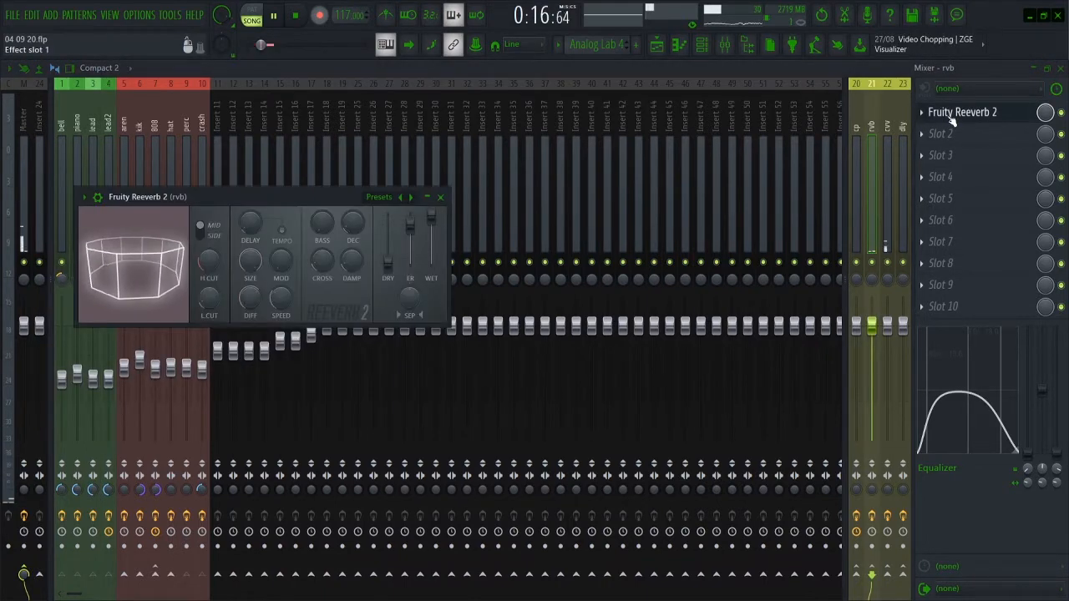
{"action": "left_click", "coordinate": [933, 123]}
{"action": "left_click", "coordinate": [889, 133]}
{"action": "left_click", "coordinate": [969, 124]}
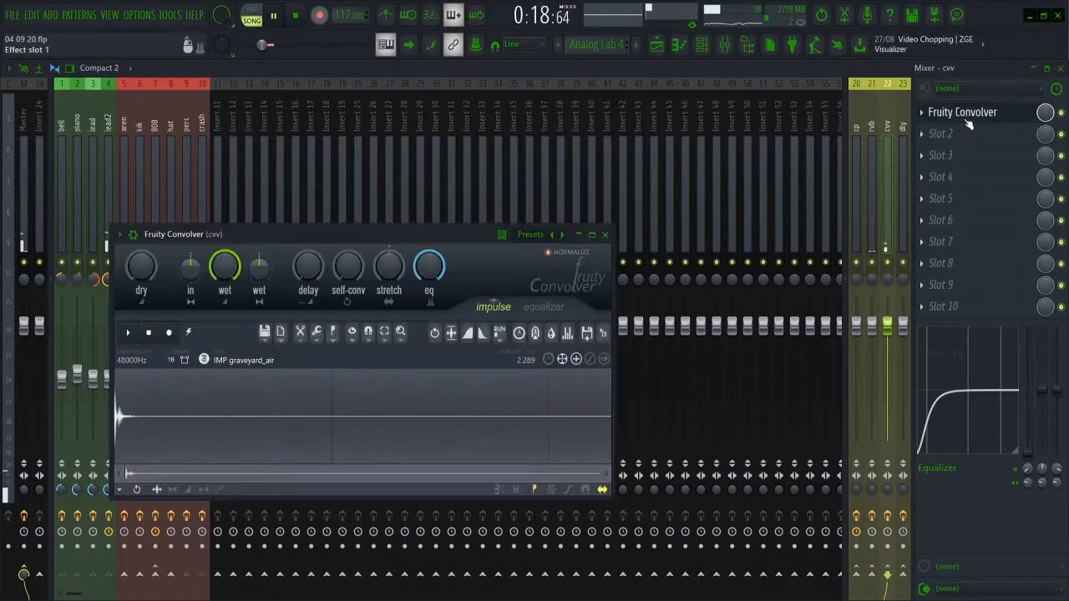
{"action": "left_click", "coordinate": [969, 122]}
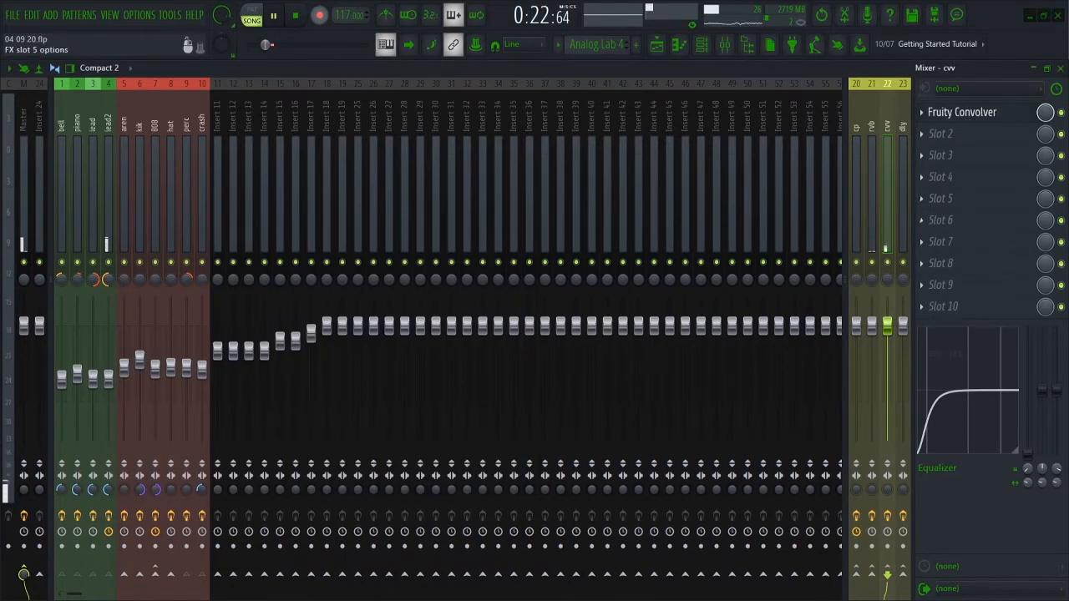
{"action": "key", "text": "F6"}
{"action": "key", "text": "F5"}
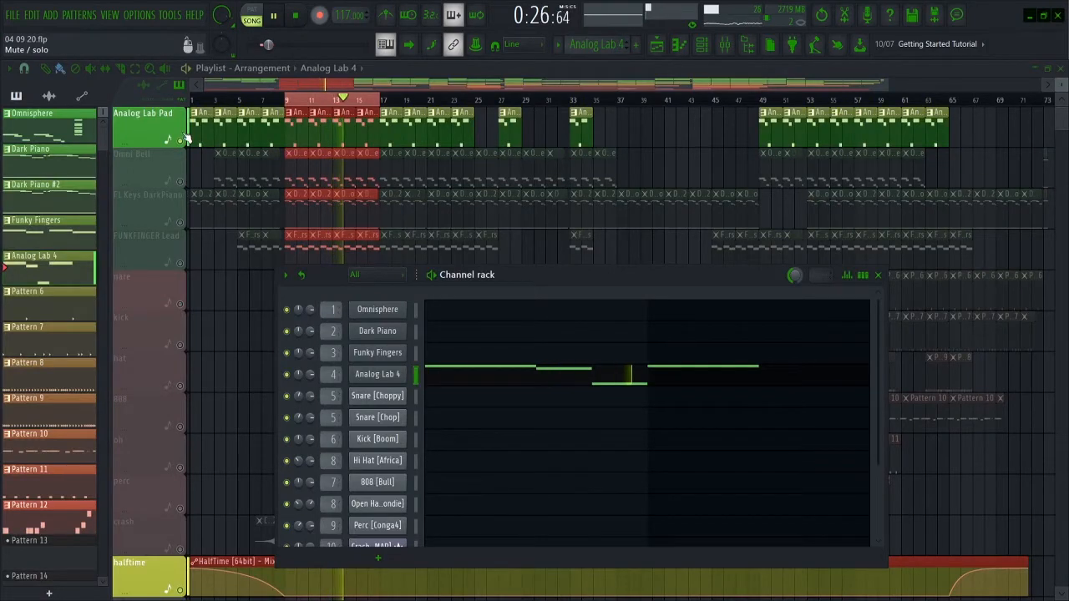
Solo the Omni Bell track with halftime kept active, and examine its melody in the piano roll.
{"action": "key", "text": "F6"}
{"action": "left_click", "coordinate": [182, 182]}
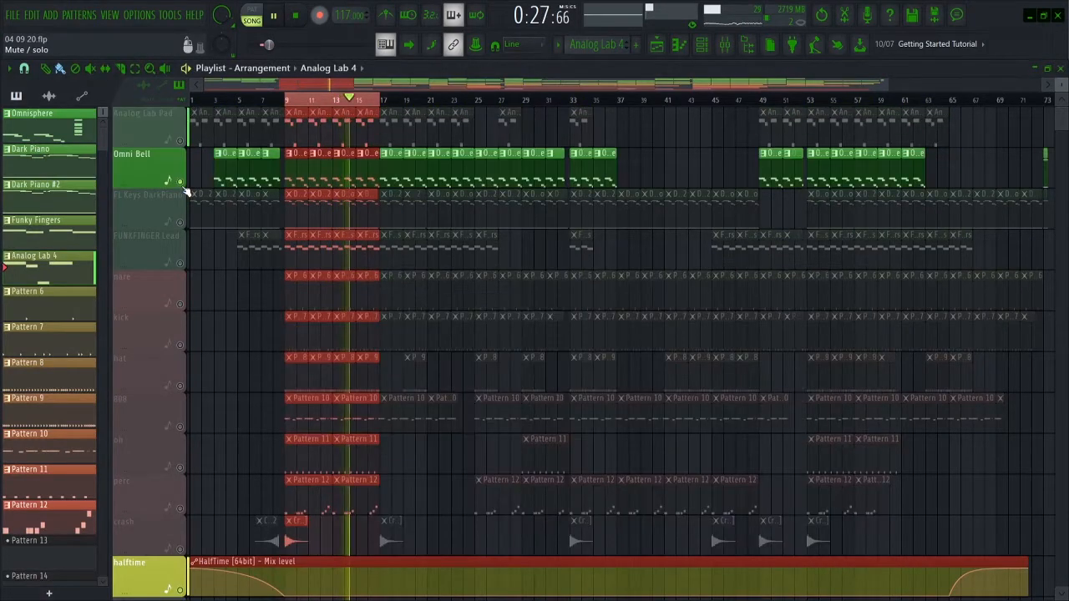
{"action": "double_click", "coordinate": [292, 177]}
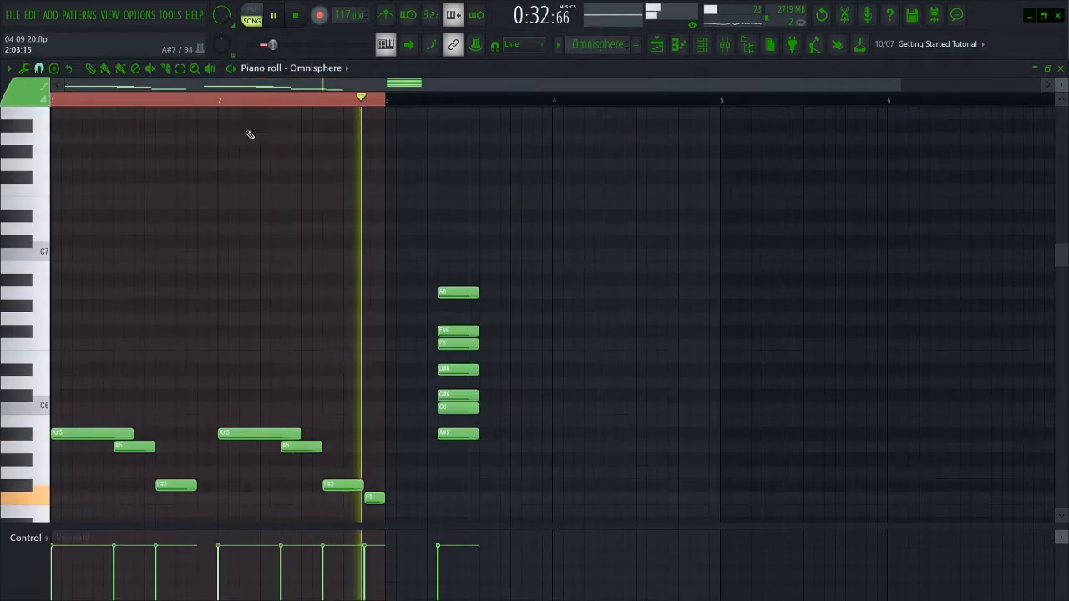
{"action": "scroll", "coordinate": [238, 158], "scroll_direction": "down", "scroll_amount": 4}
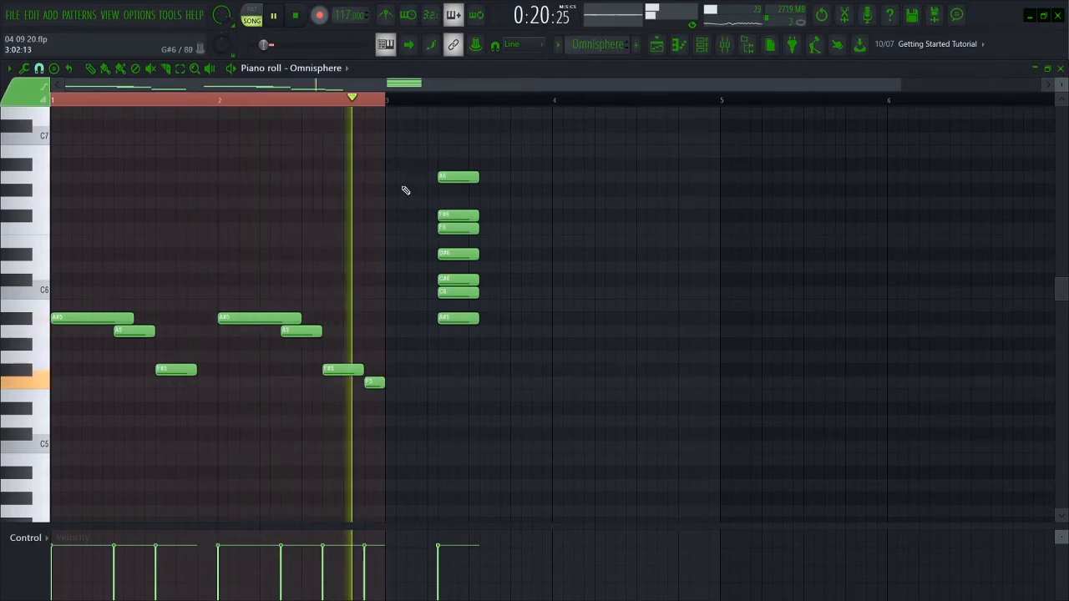
{"action": "left_click", "coordinate": [1062, 70]}
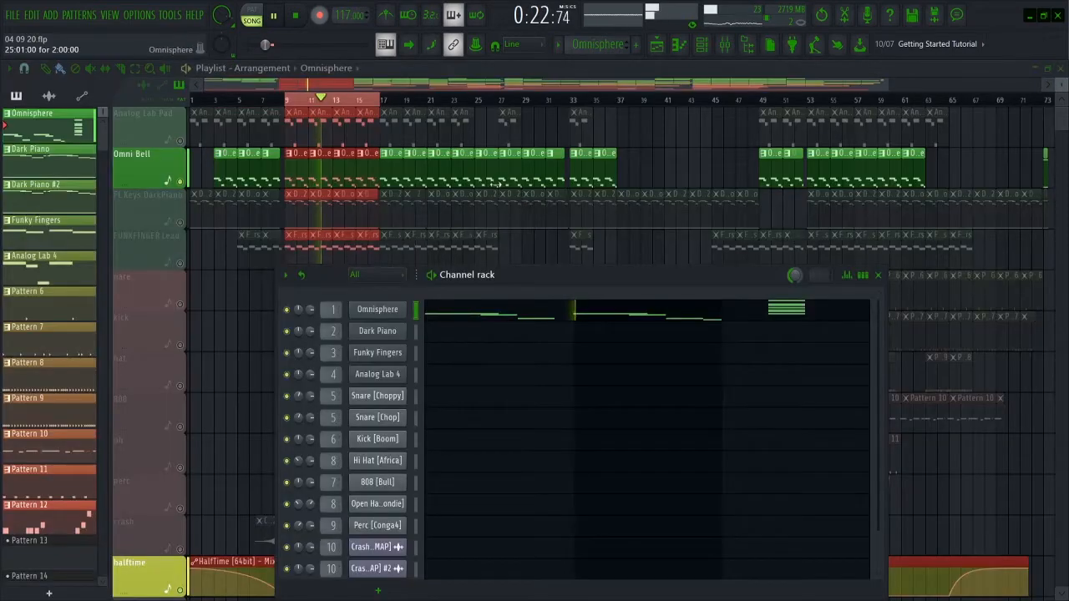
Examine the Omnisphere bell patch, including its effects, layers B and A, and the main page.
{"action": "left_click", "coordinate": [387, 311]}
{"action": "left_click_drag", "start_coordinate": [436, 199], "coordinate": [387, 138]}
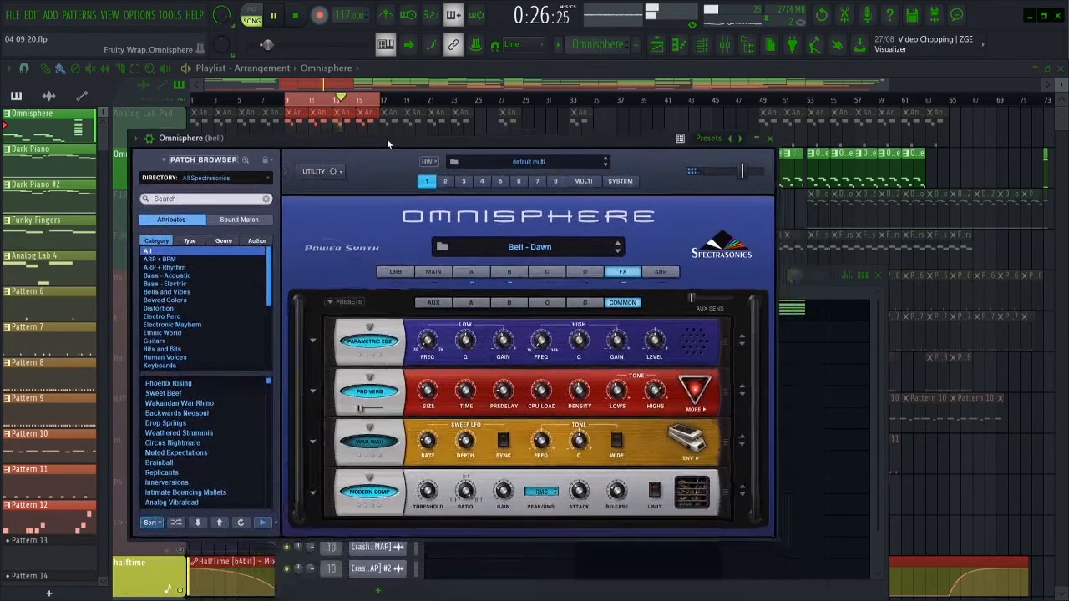
{"action": "left_click", "coordinate": [508, 271]}
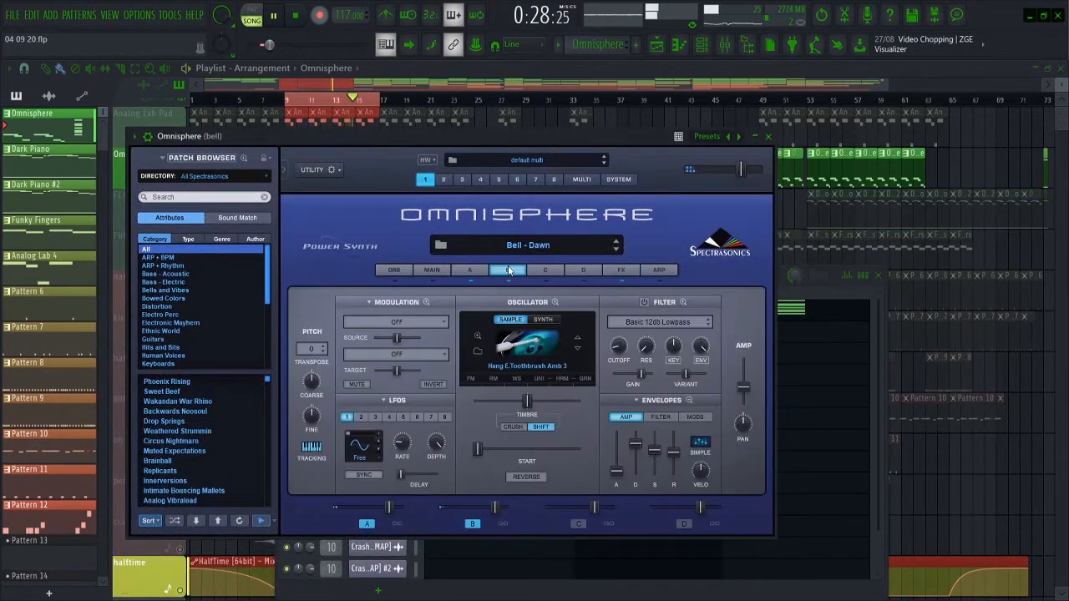
{"action": "left_click", "coordinate": [470, 269]}
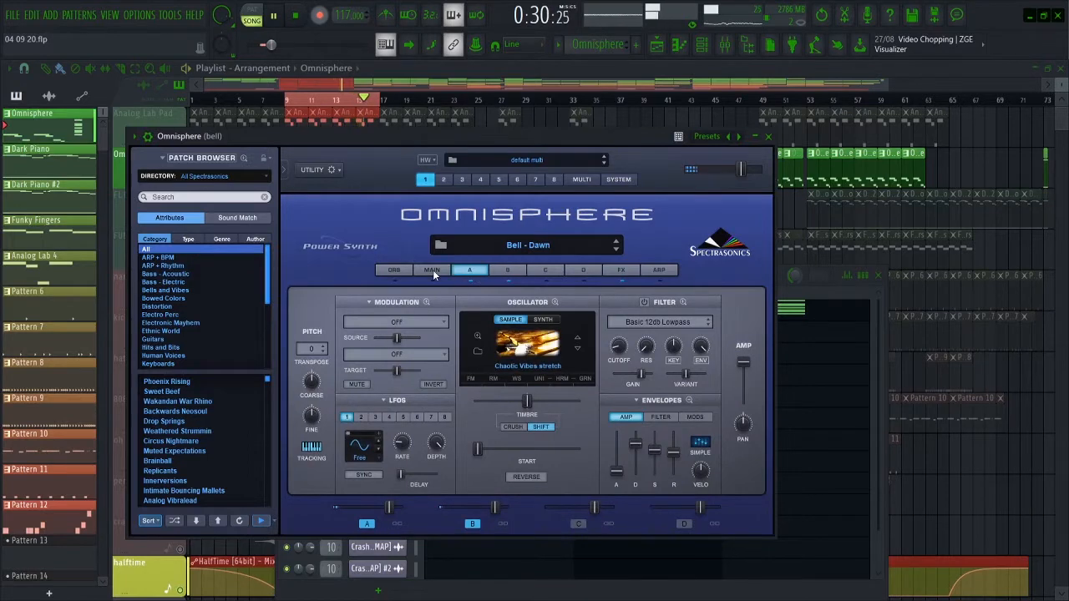
{"action": "left_click", "coordinate": [433, 270]}
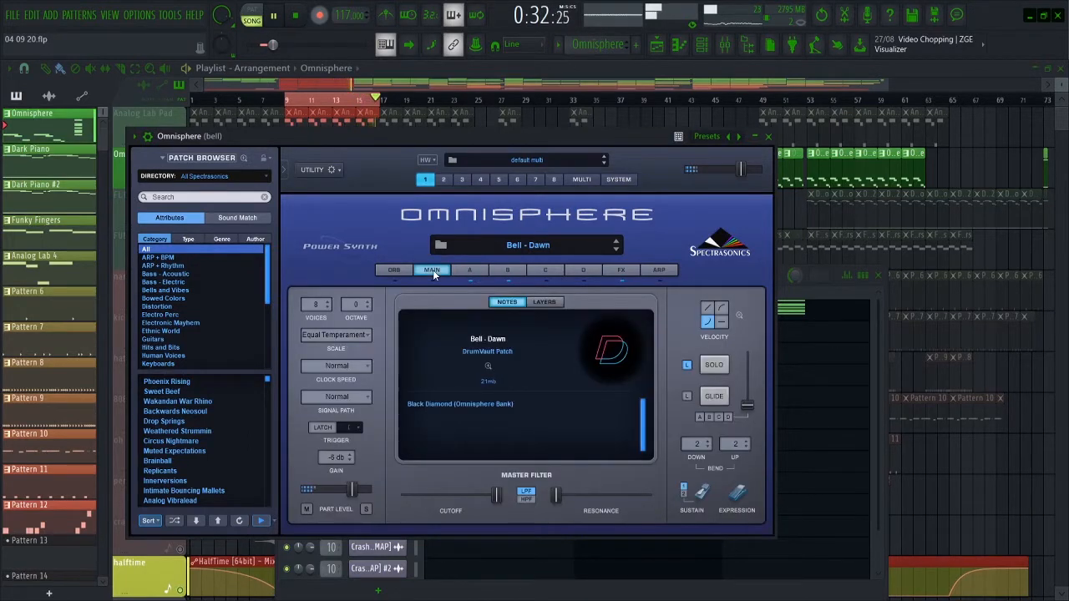
{"action": "left_click", "coordinate": [798, 299]}
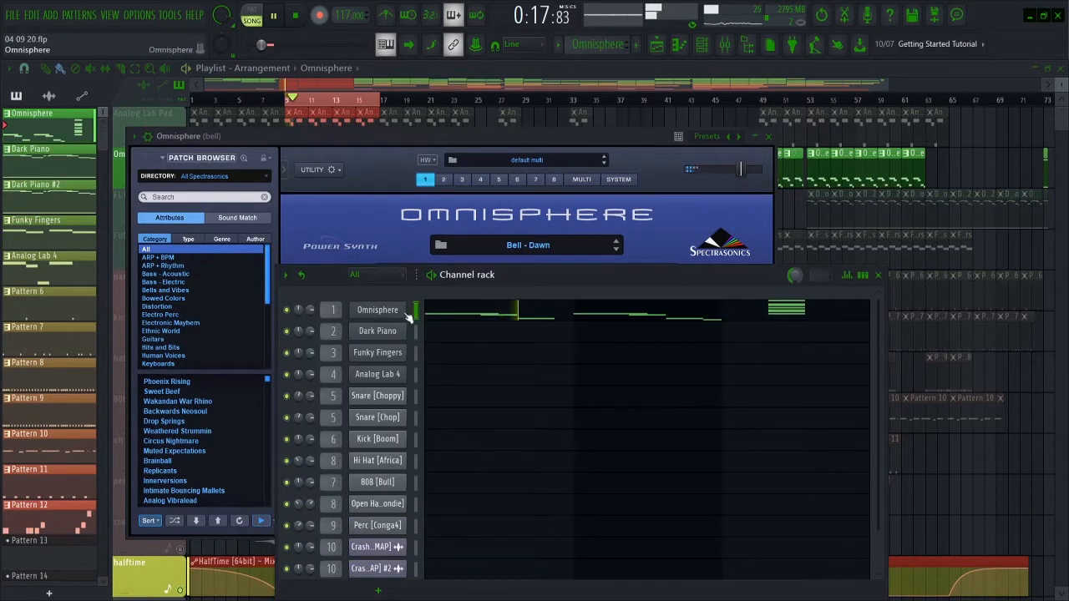
{"action": "left_click", "coordinate": [386, 313]}
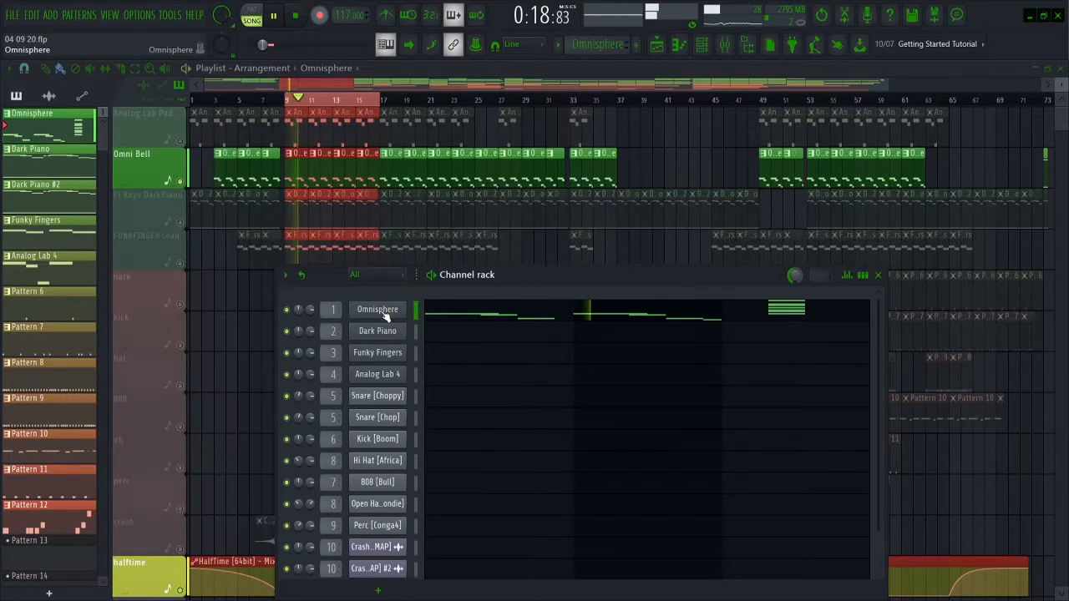
Check the Omnisphere notes in the piano roll and inspect the Fruity parametric EQ 2 on the bell mixer track.
{"action": "left_click", "coordinate": [432, 318]}
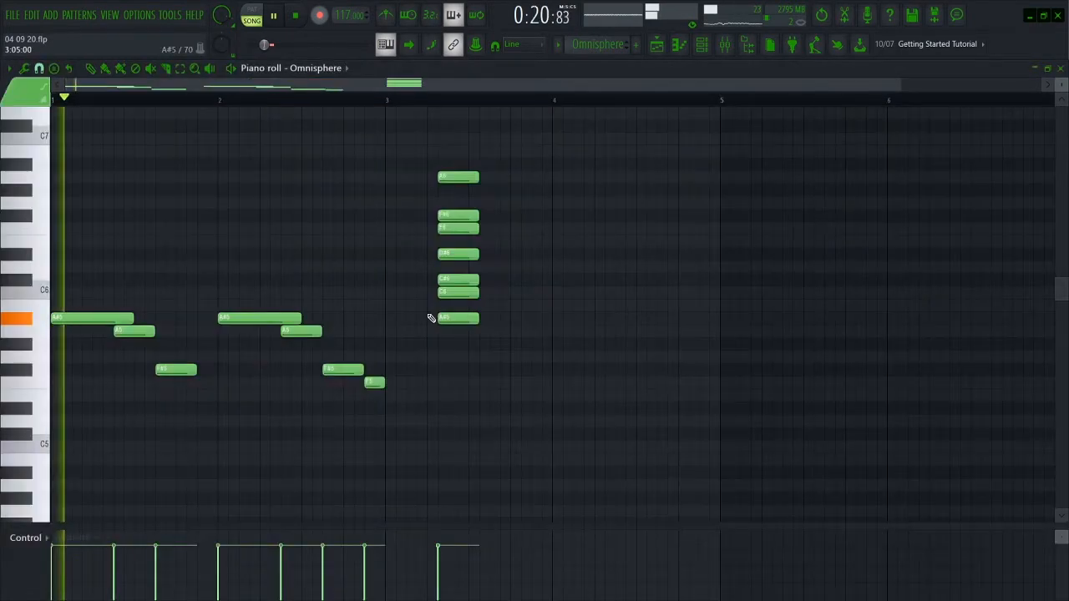
{"action": "left_click", "coordinate": [1061, 70]}
{"action": "left_click", "coordinate": [726, 45]}
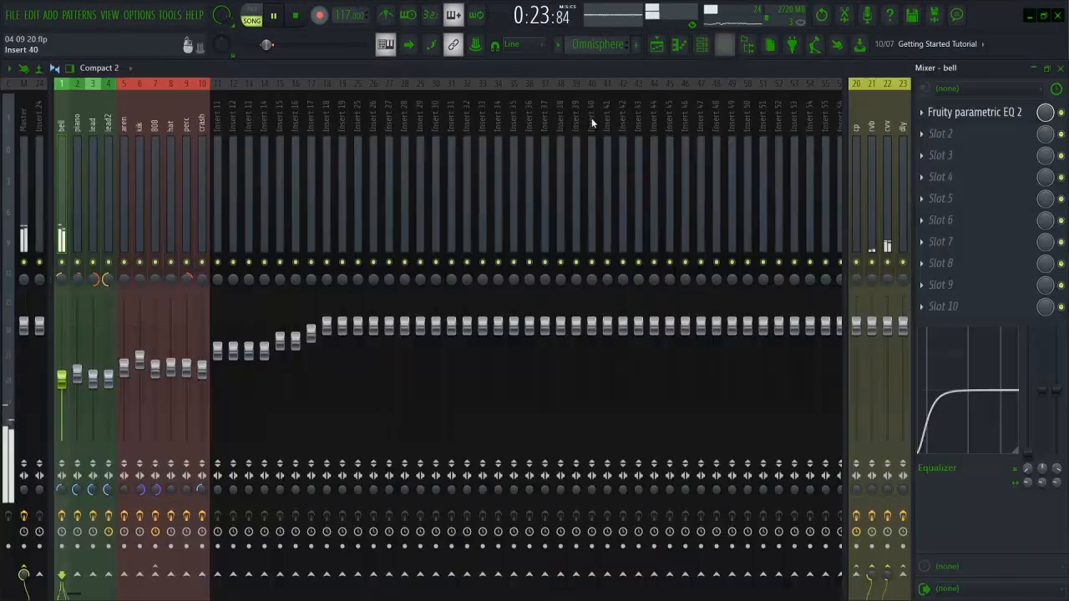
{"action": "left_click", "coordinate": [1002, 115]}
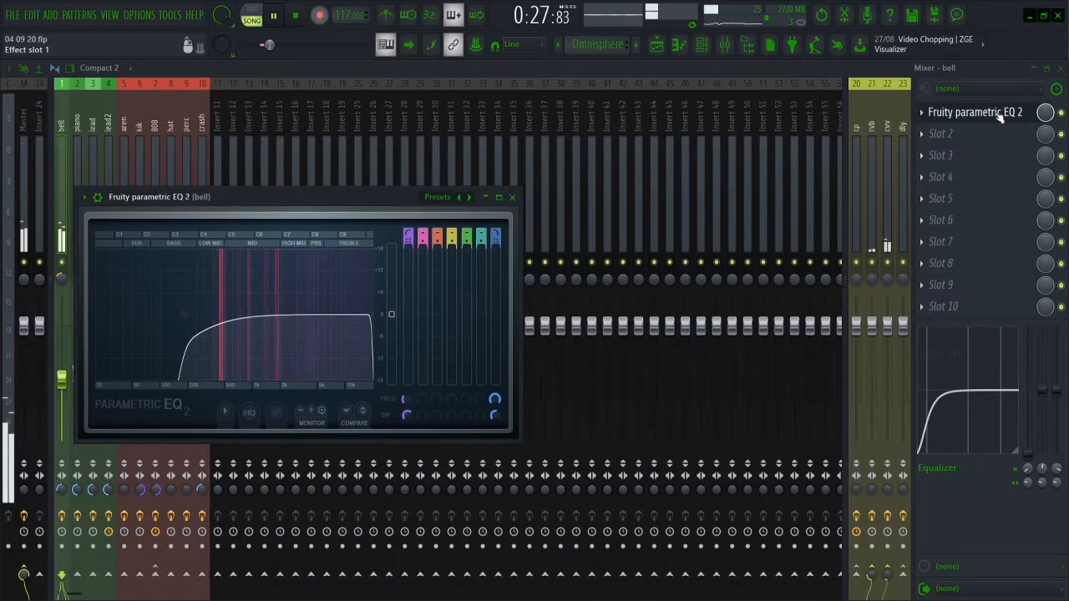
{"action": "left_click", "coordinate": [1000, 117]}
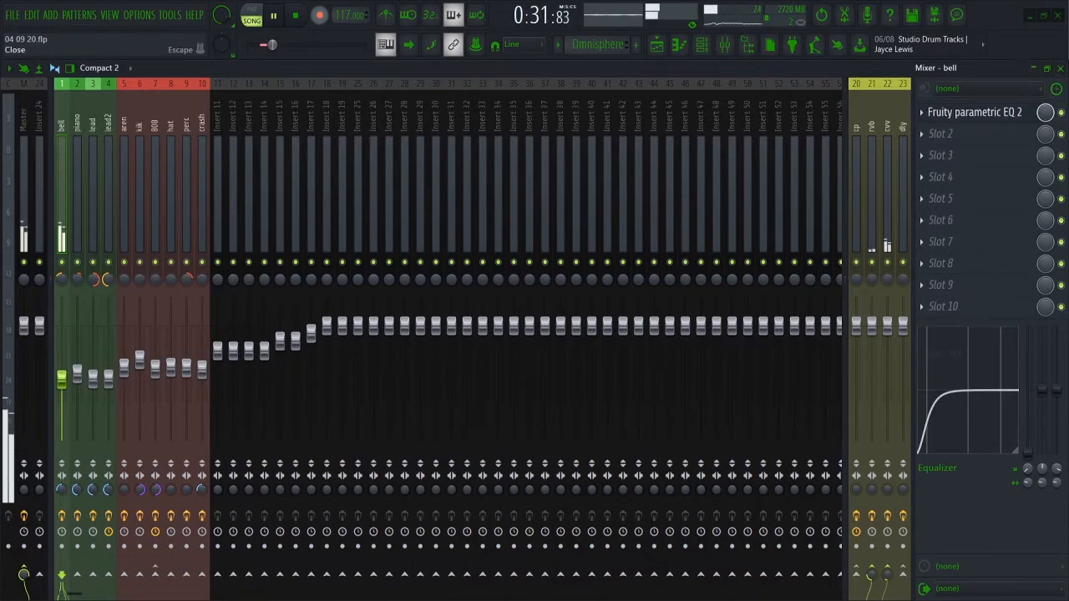
{"action": "left_click", "coordinate": [1060, 67]}
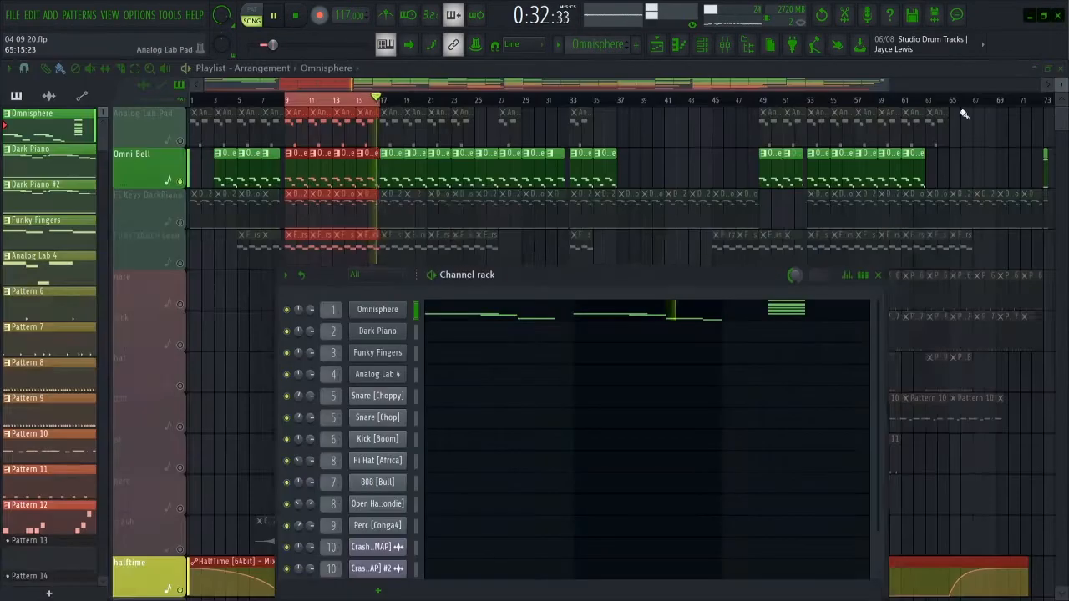
Solo the FL Keys DarkPiano track with halftime kept active, and extend the loop range back to bar 1.
{"action": "left_click", "coordinate": [185, 229]}
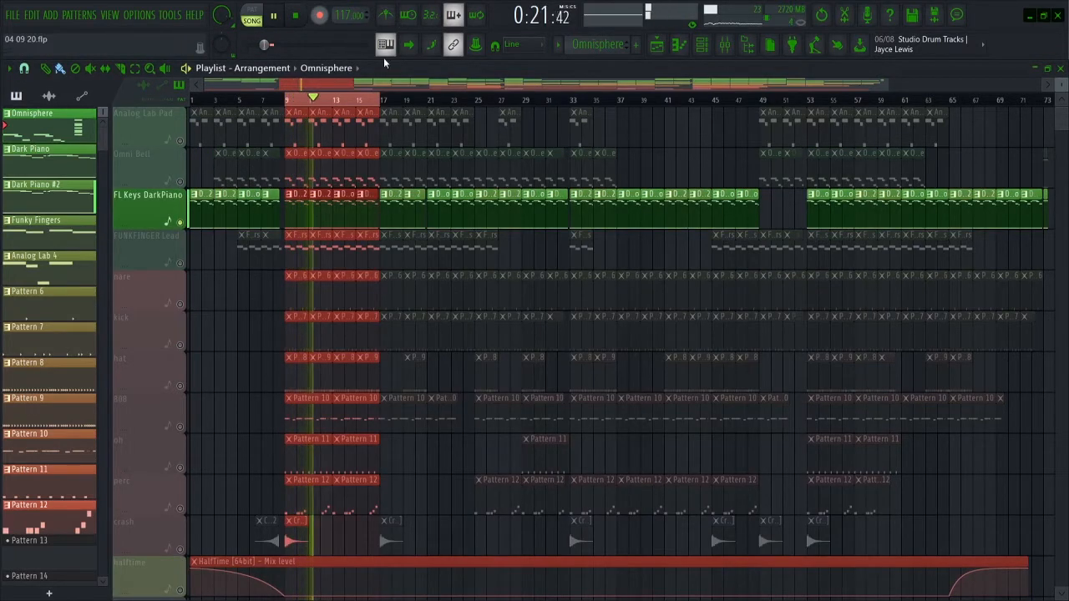
{"action": "left_click", "coordinate": [181, 590]}
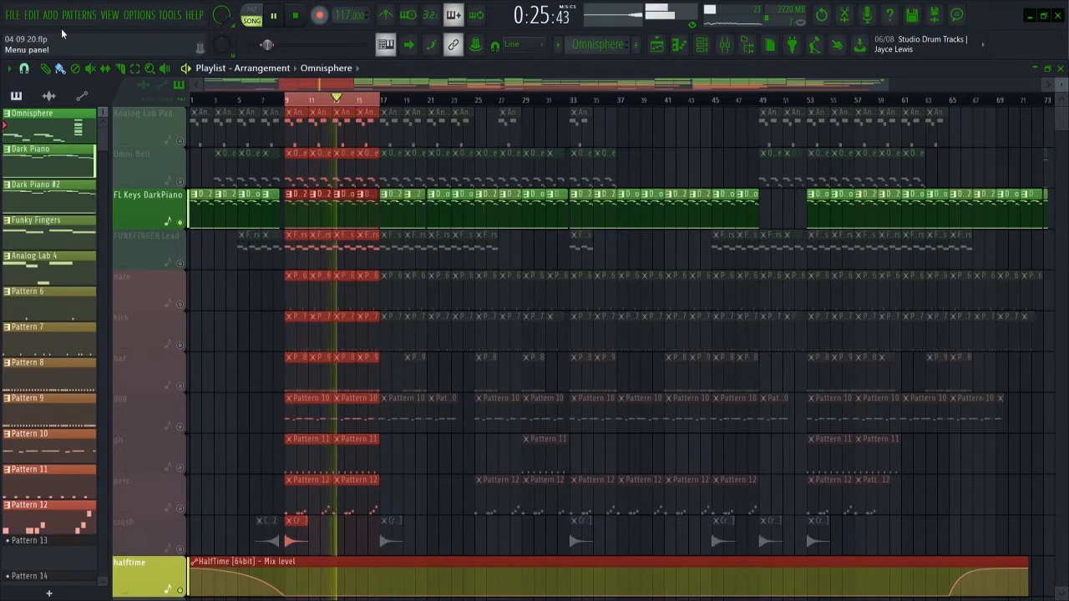
{"action": "left_click", "coordinate": [197, 101], "text": "ctrl+shift"}
{"action": "left_click", "coordinate": [191, 98]}
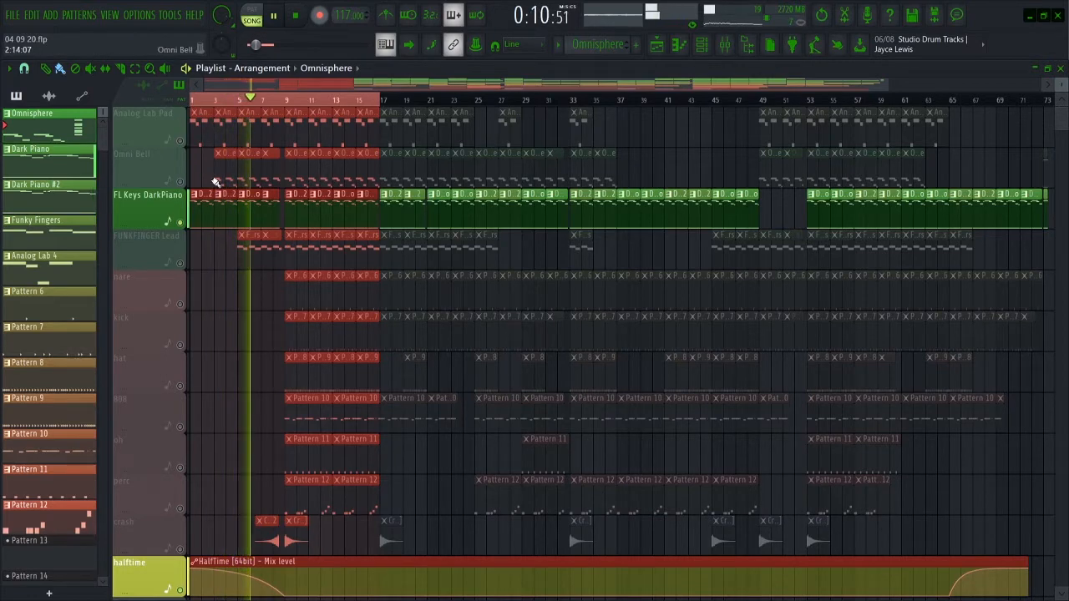
Examine the notes of the Dark Piano #2 and Dark Piano patterns in the piano roll.
{"action": "double_click", "coordinate": [296, 224]}
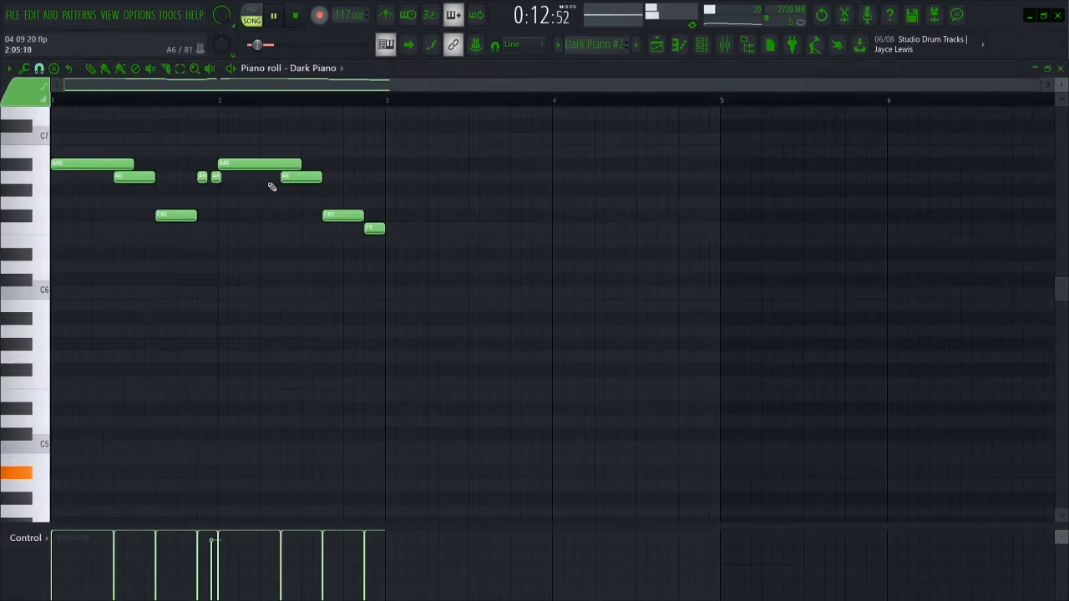
{"action": "scroll", "coordinate": [222, 170], "scroll_direction": "up", "scroll_amount": 3}
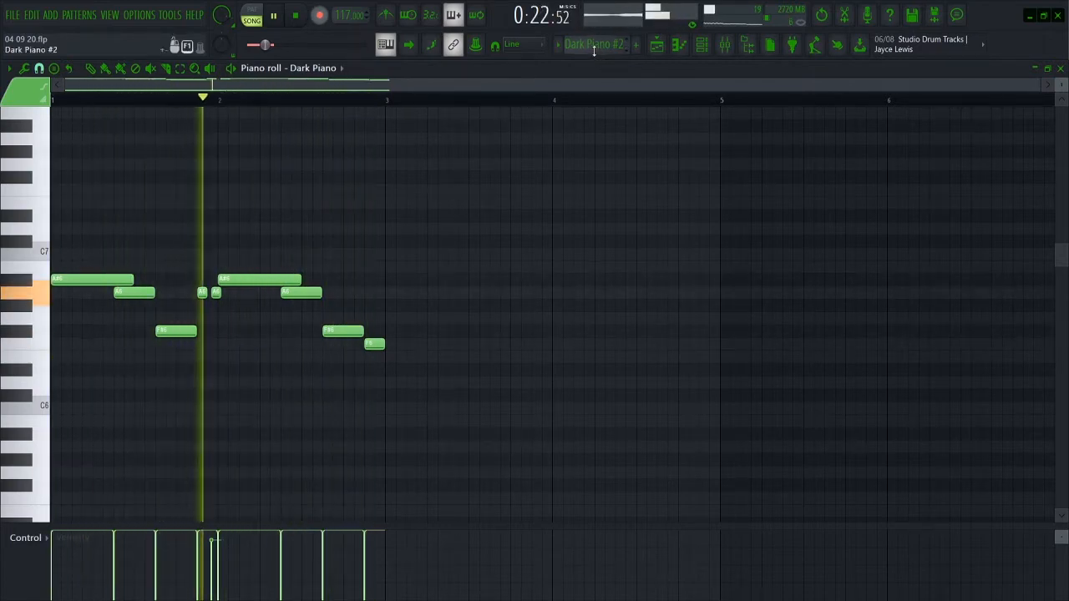
{"action": "scroll", "coordinate": [594, 44], "scroll_direction": "up", "scroll_amount": 1}
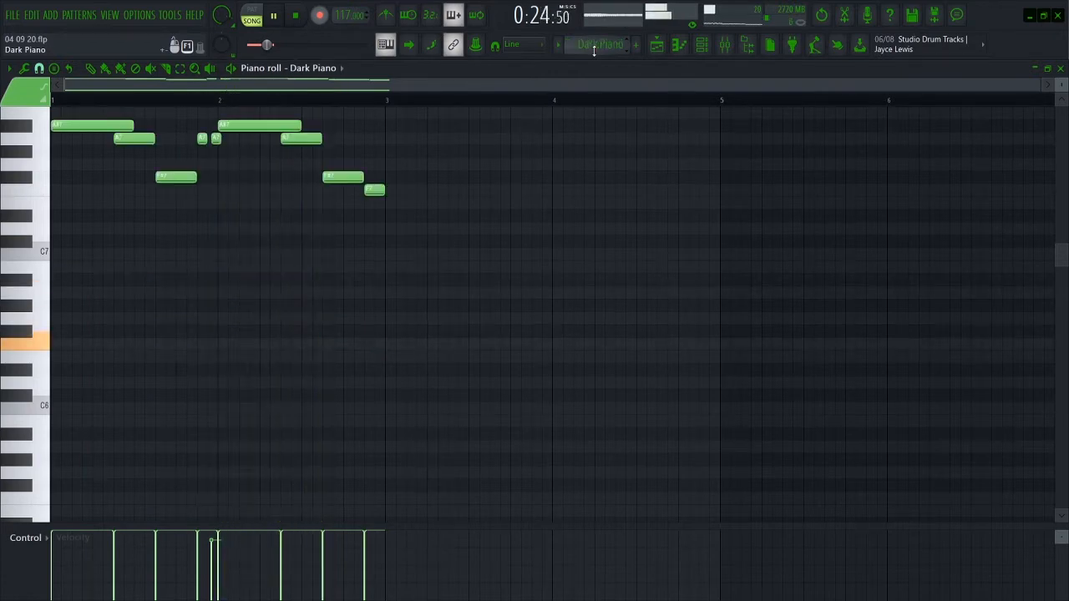
{"action": "scroll", "coordinate": [547, 187], "scroll_direction": "up", "scroll_amount": 2}
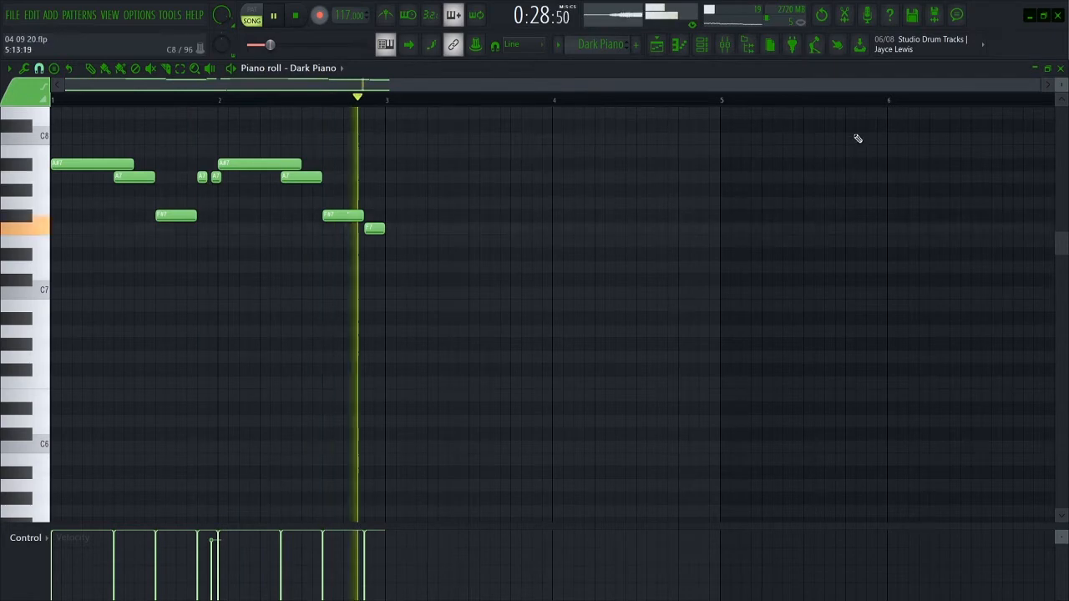
{"action": "key", "text": "Escape"}
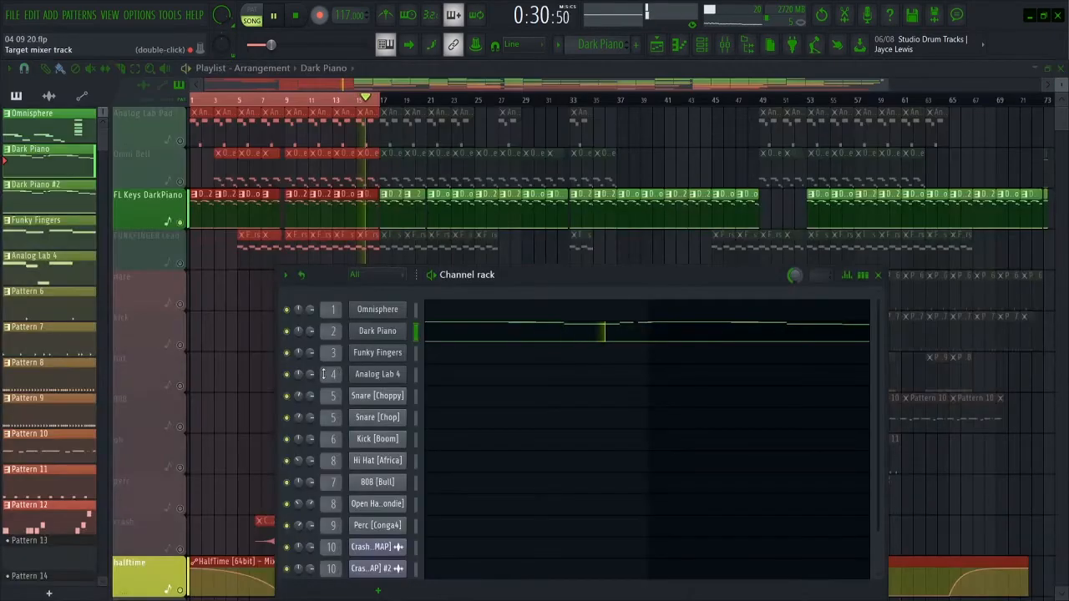
Check the FL Keys instrument settings of the Dark Piano channel, and close the channel rack.
{"action": "left_click", "coordinate": [378, 331]}
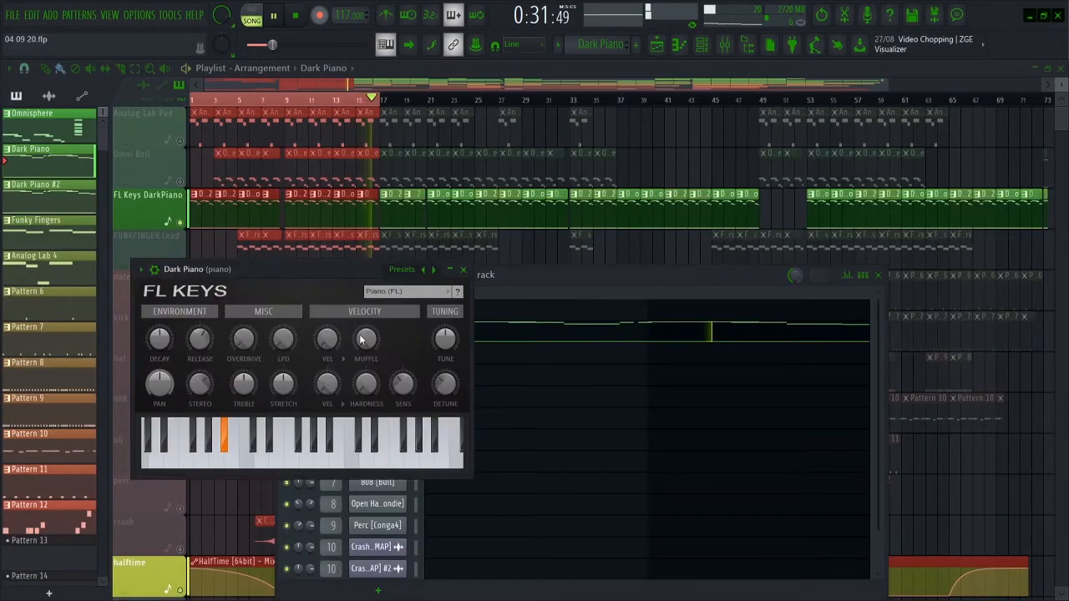
{"action": "left_click", "coordinate": [466, 273]}
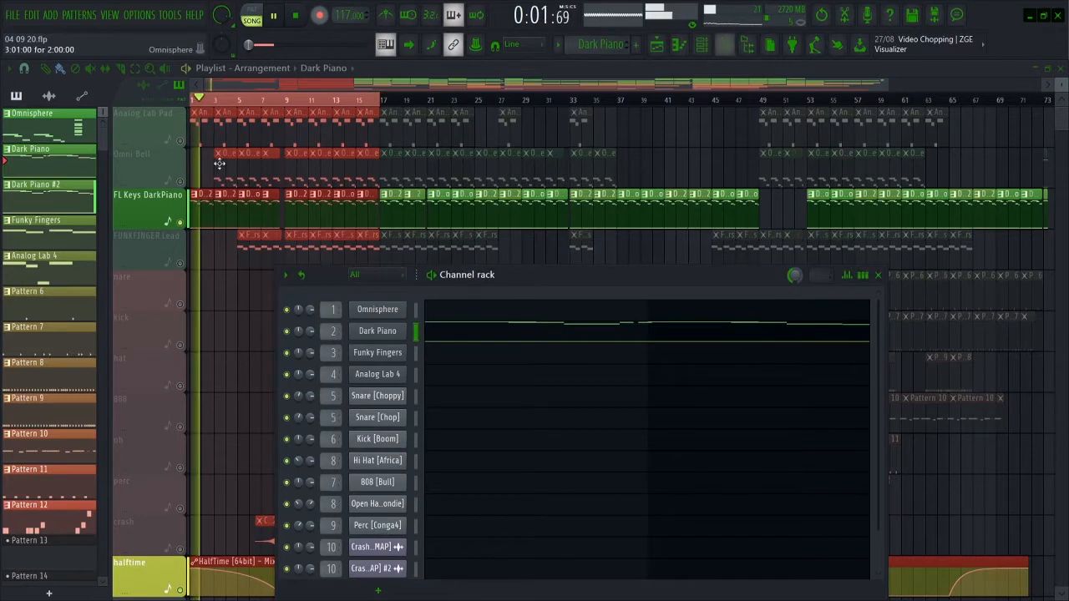
{"action": "key", "text": "F6"}
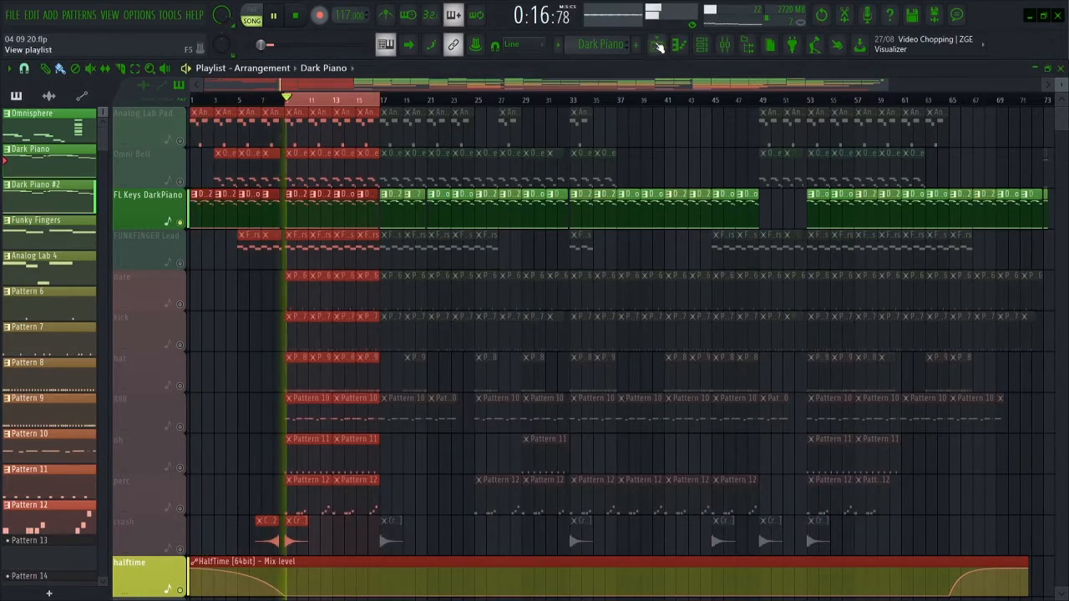
Inspect the HalfTime, Fruity parametric EQ 2 and Fruity soft clipper effects on the piano mixer track.
{"action": "left_click", "coordinate": [724, 44]}
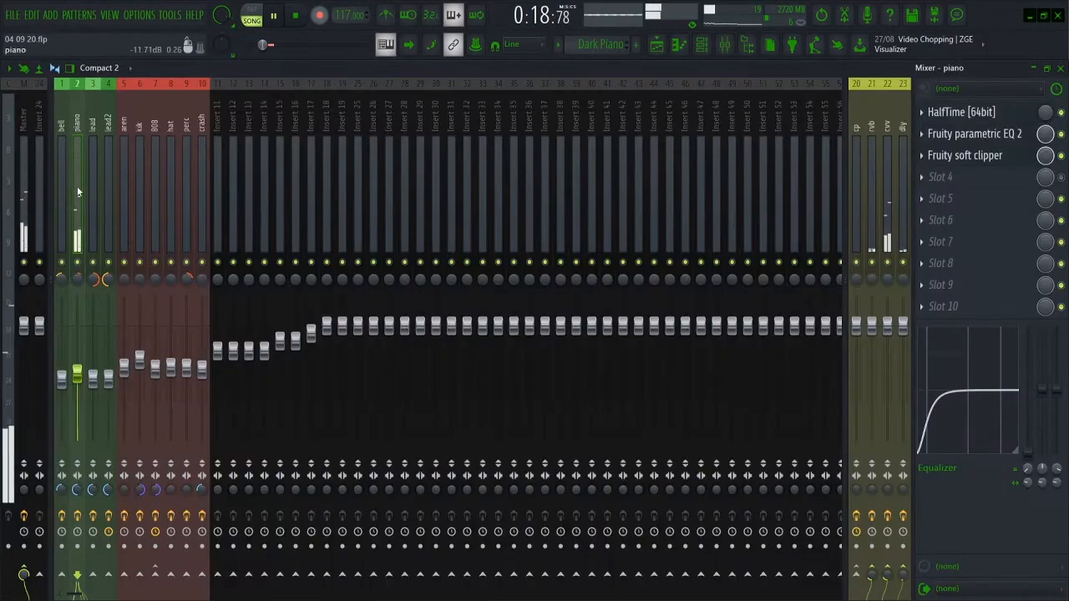
{"action": "left_click", "coordinate": [962, 113]}
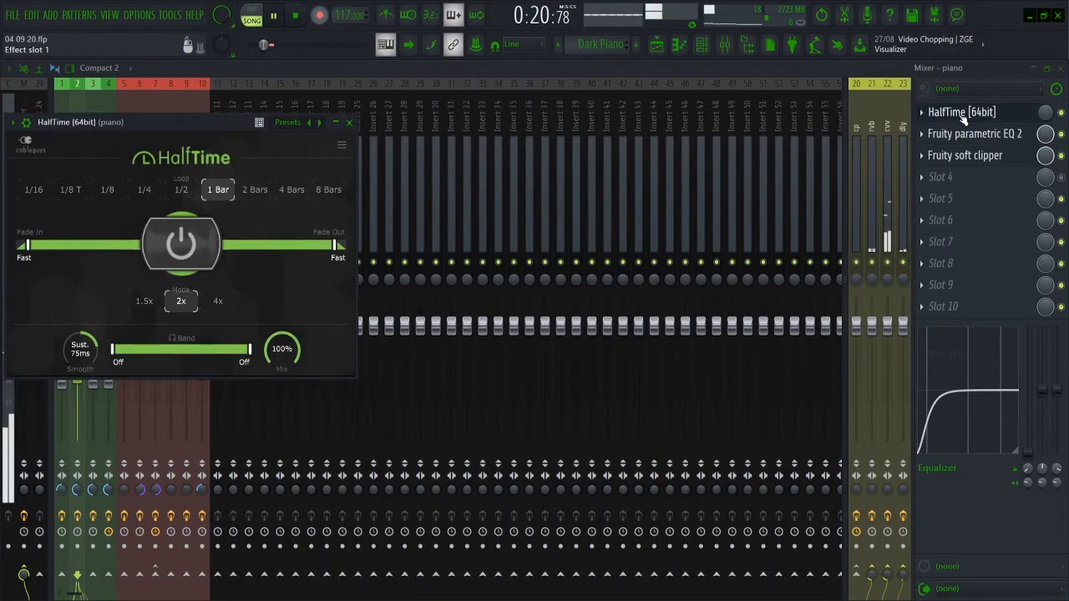
{"action": "left_click", "coordinate": [962, 115]}
{"action": "left_click", "coordinate": [964, 135]}
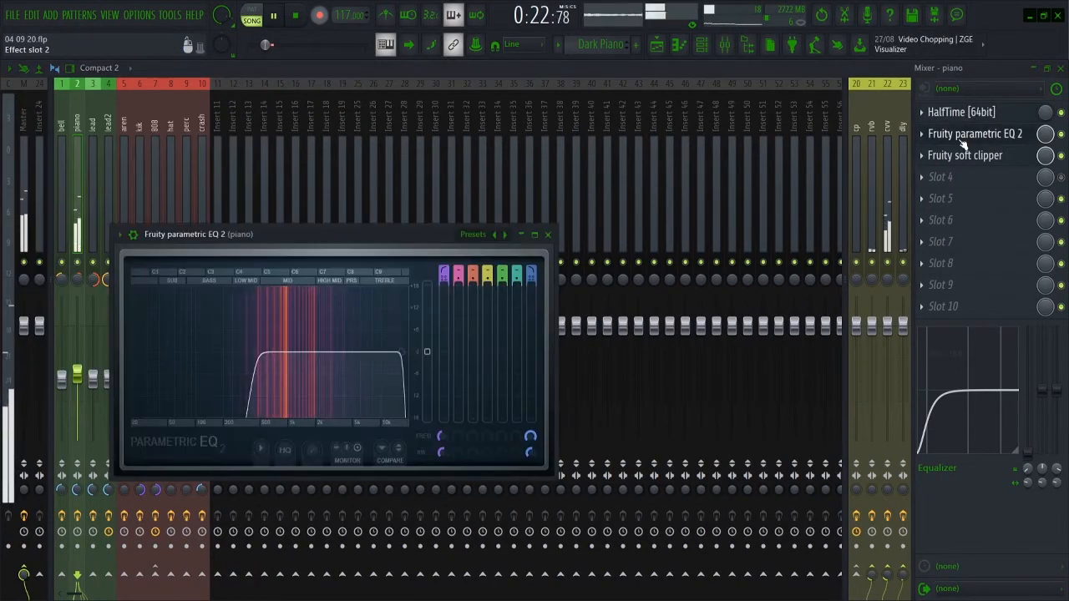
{"action": "left_click", "coordinate": [963, 138]}
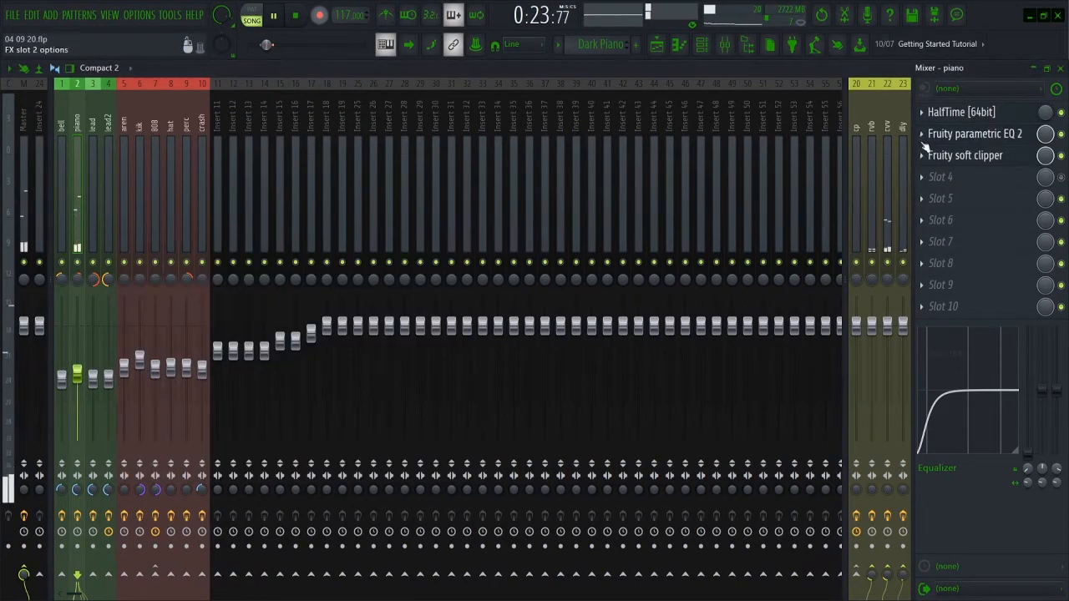
{"action": "left_click", "coordinate": [980, 163]}
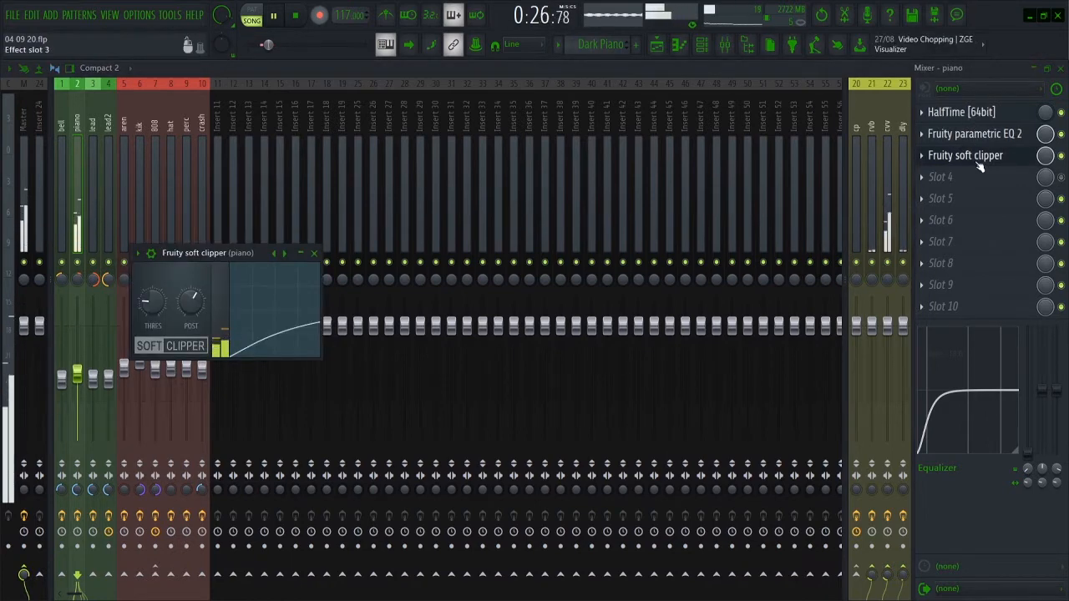
{"action": "left_click", "coordinate": [942, 161]}
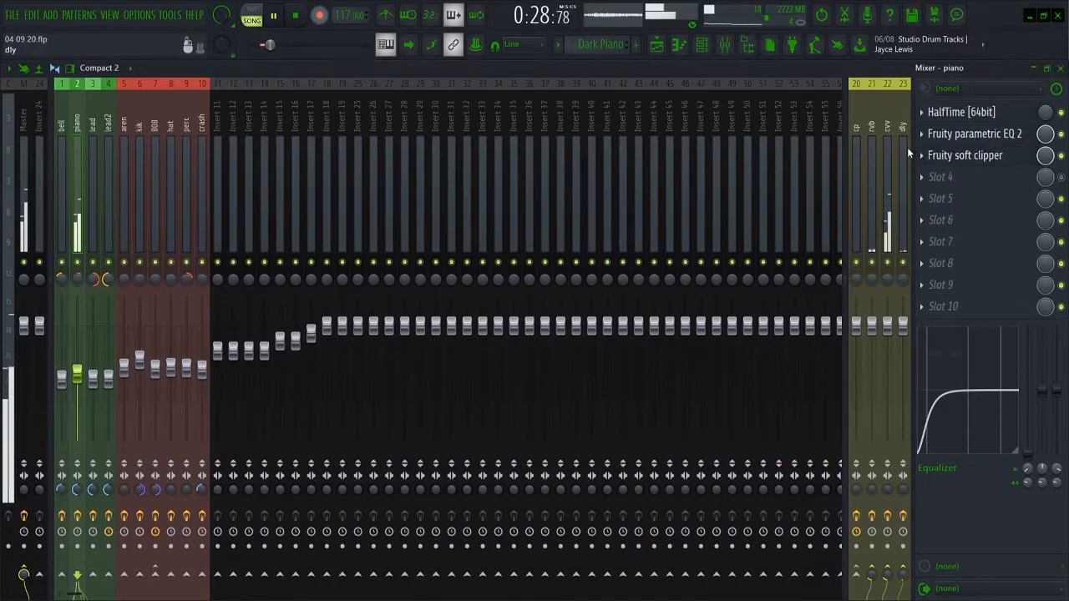
Inspect the Fruity Delay 3 on the dly mixer track, then reselect the piano track and return to the playlist.
{"action": "left_click", "coordinate": [908, 147]}
{"action": "left_click", "coordinate": [956, 113]}
{"action": "left_click", "coordinate": [957, 113]}
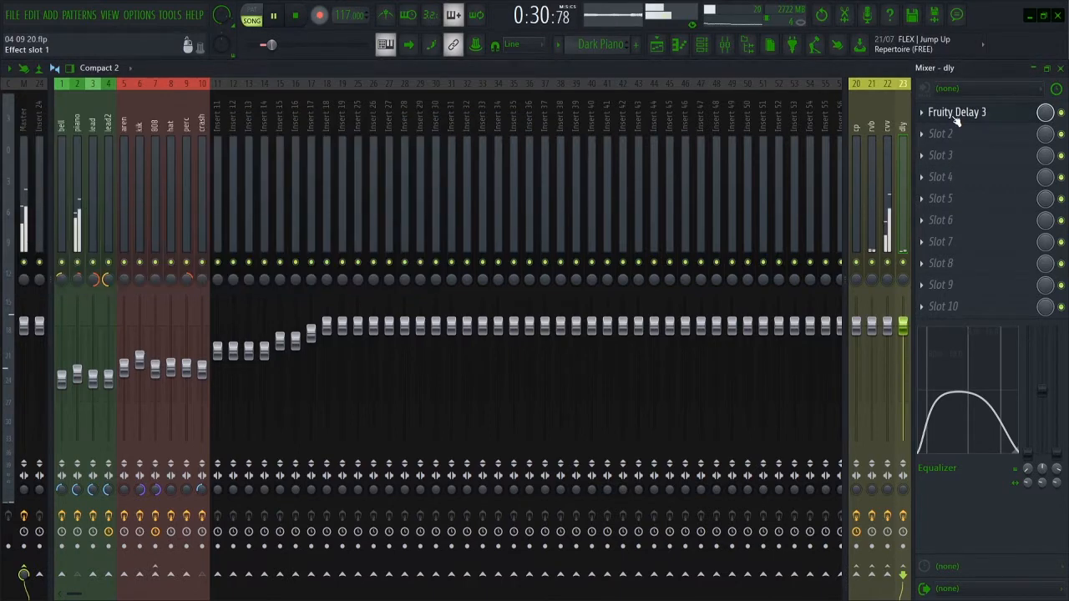
{"action": "left_click", "coordinate": [956, 114]}
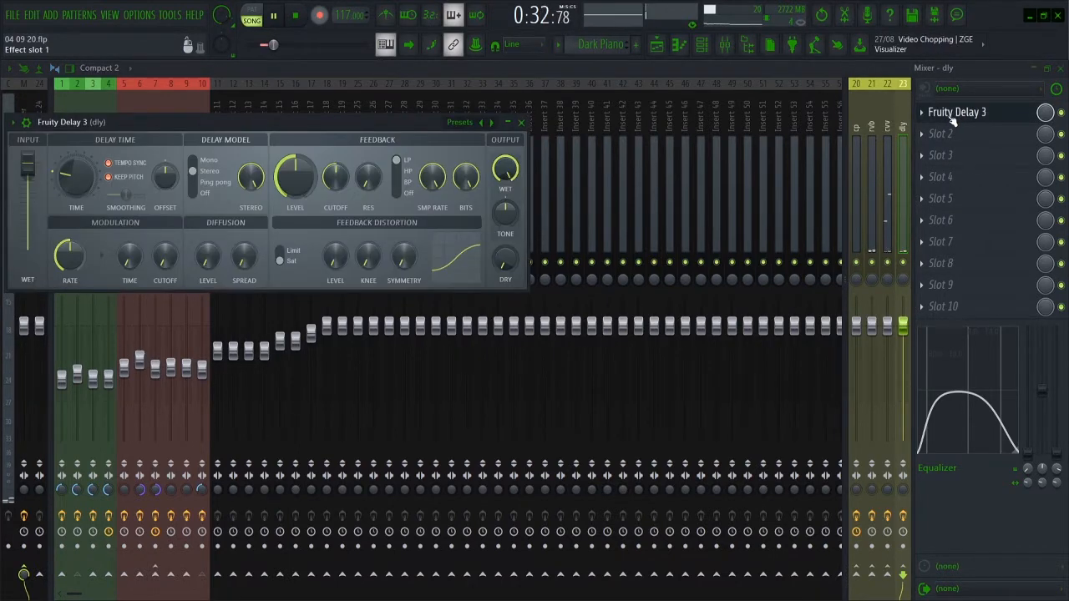
{"action": "left_click", "coordinate": [952, 115]}
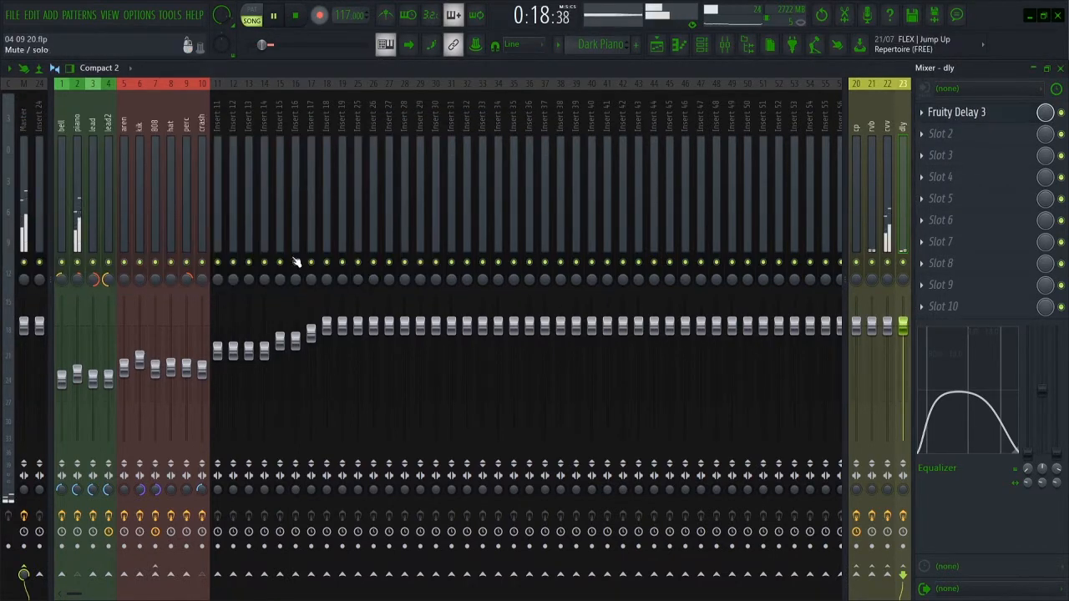
{"action": "left_click", "coordinate": [84, 133]}
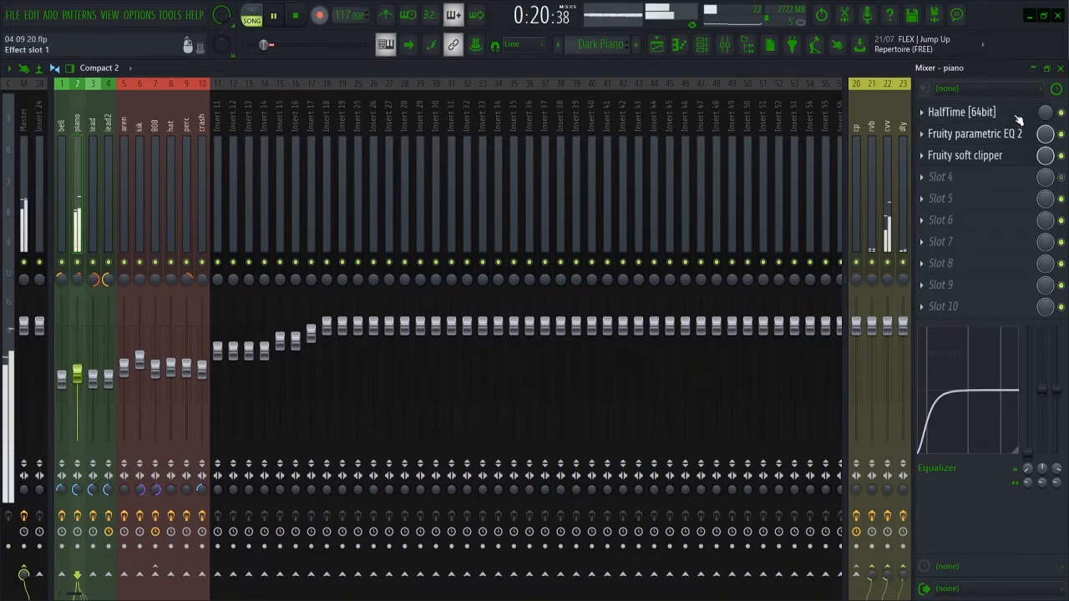
{"action": "left_click", "coordinate": [1061, 69]}
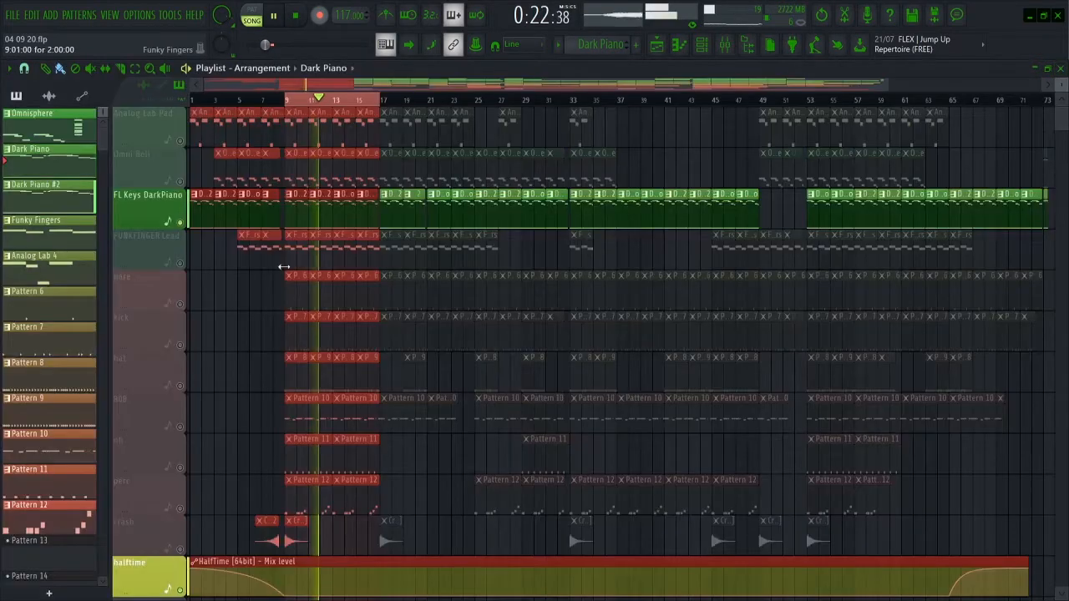
Solo the FUNKFINGER Lead track with halftime kept active, and examine the Funky Fingers notes in the piano roll.
{"action": "right_click", "coordinate": [180, 264]}
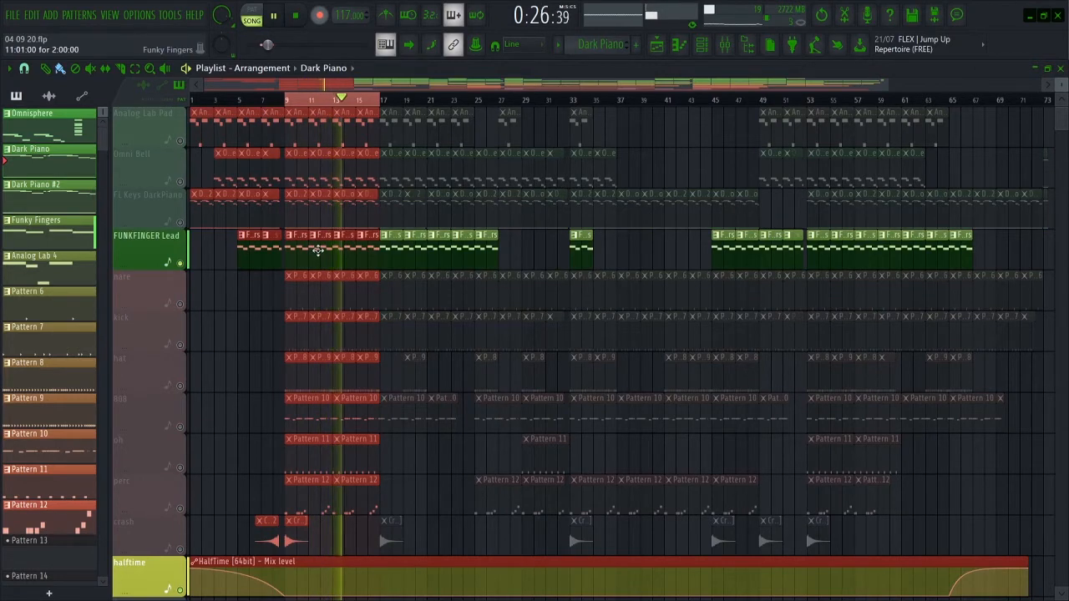
{"action": "double_click", "coordinate": [317, 251]}
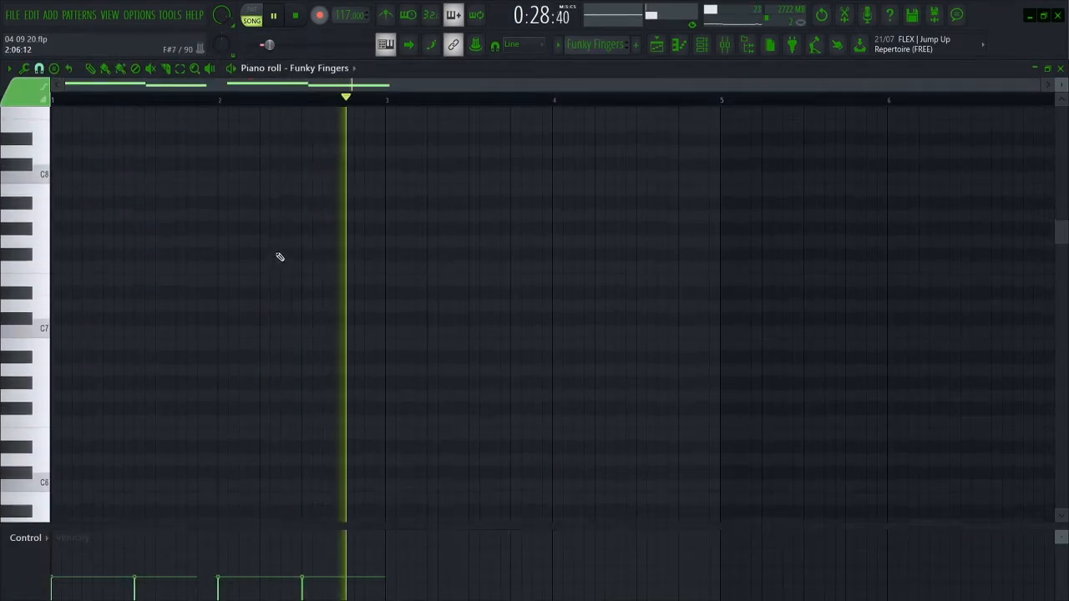
{"action": "left_click", "coordinate": [660, 50]}
{"action": "left_click", "coordinate": [705, 50]}
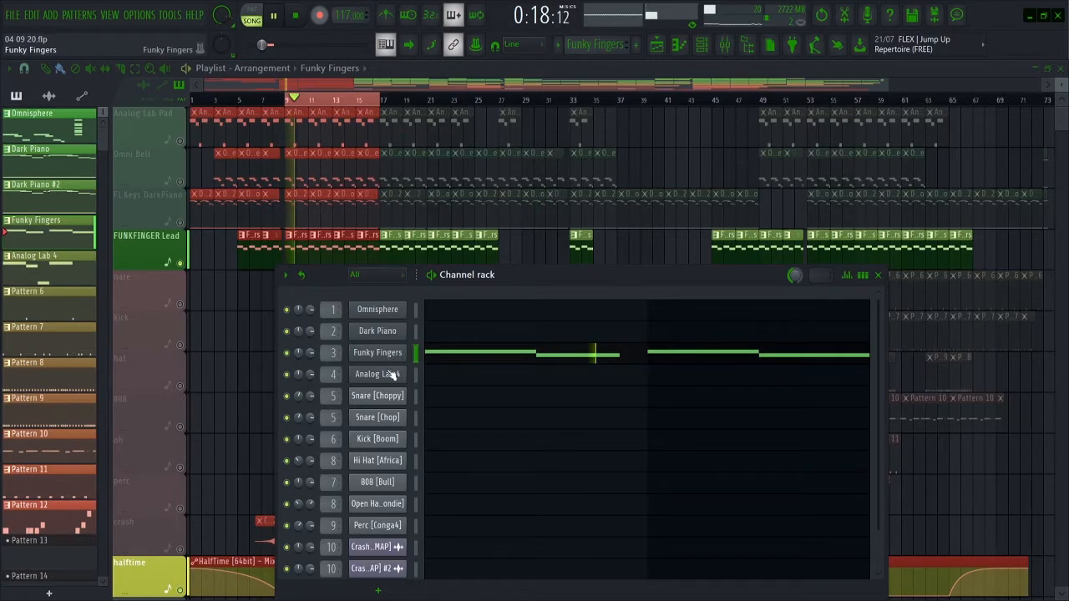
Check the lead preset and main controls of the Funky Fingers plugin.
{"action": "left_click", "coordinate": [378, 353]}
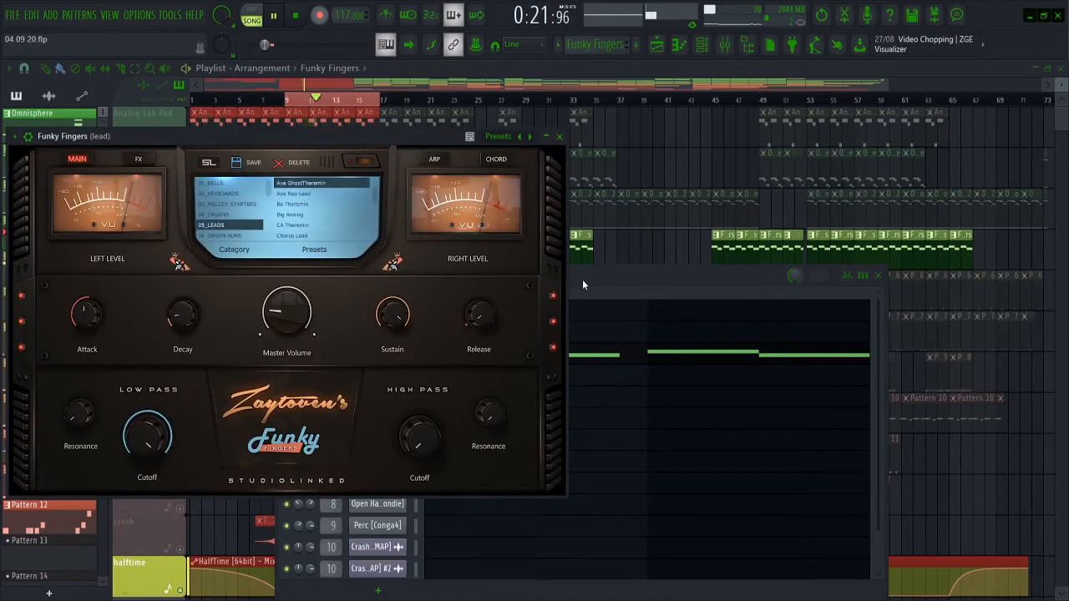
{"action": "left_click", "coordinate": [583, 285]}
{"action": "left_click", "coordinate": [378, 352]}
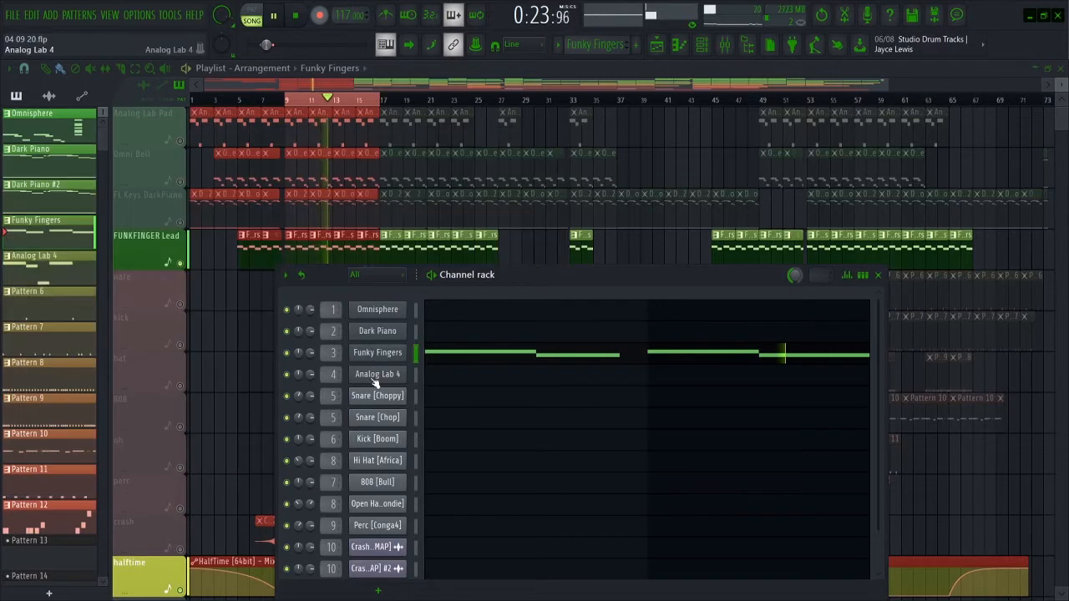
Inspect the Fruity parametric EQ 2 on the lead mixer track, and return to the playlist.
{"action": "left_click", "coordinate": [725, 44]}
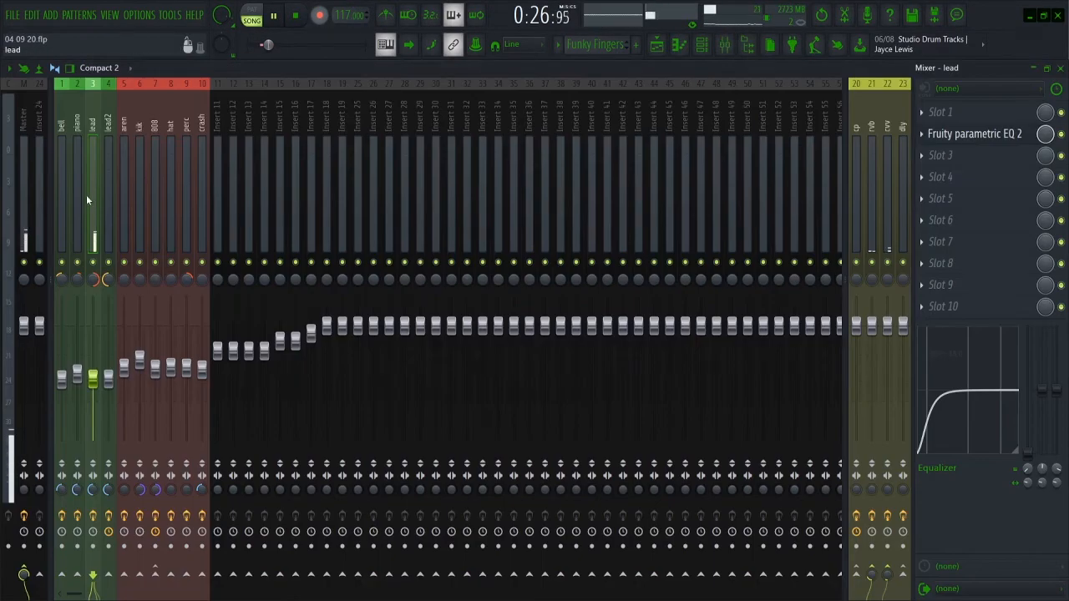
{"action": "left_click", "coordinate": [952, 137]}
{"action": "left_click", "coordinate": [955, 141]}
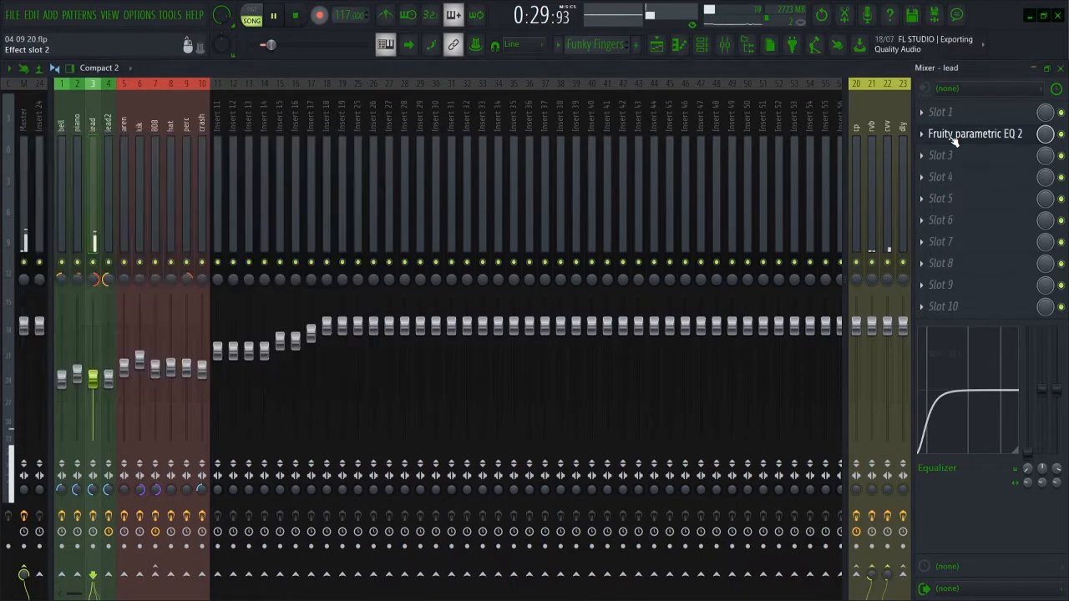
{"action": "left_click", "coordinate": [1061, 68]}
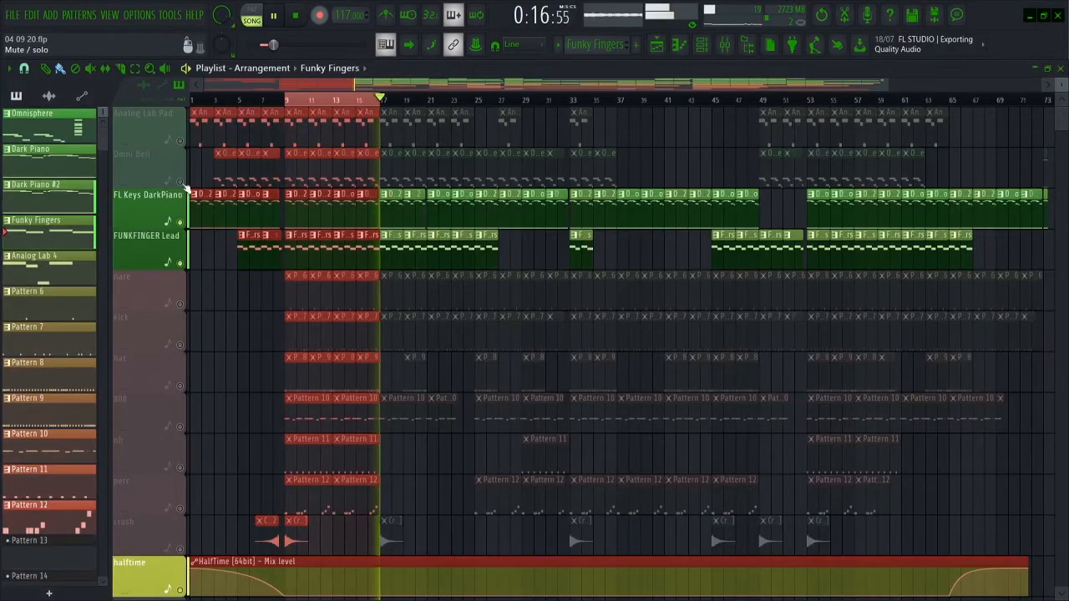
Unmute the Omni Bell and Analog Lab Pad tracks to hear all four melodic tracks together.
{"action": "left_click", "coordinate": [180, 180]}
{"action": "left_click", "coordinate": [179, 140]}
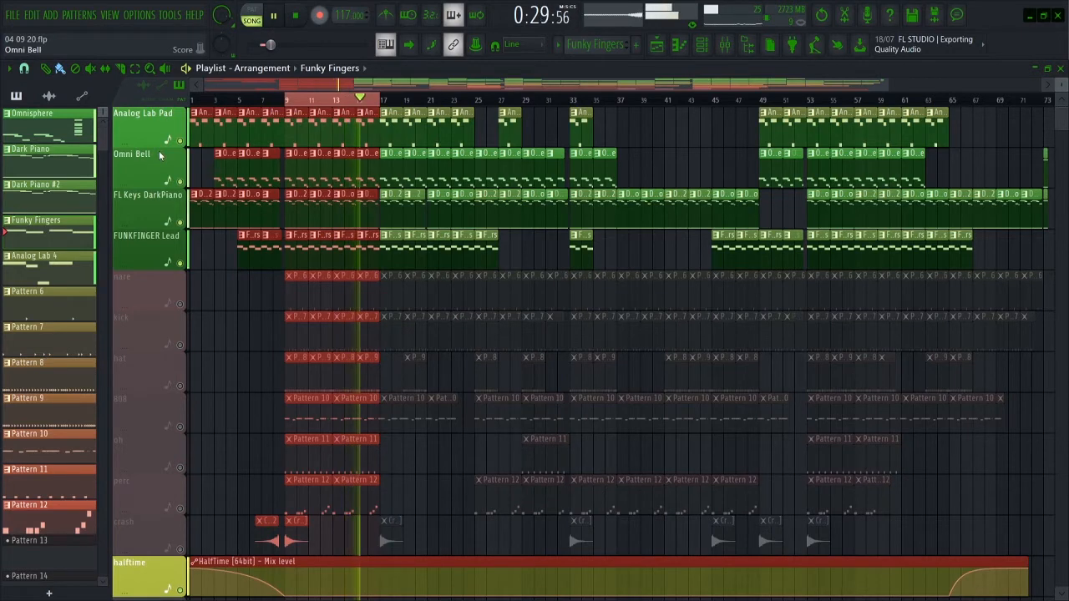
Solo the snare track and examine the Pattern 6 hits in the piano roll and channel rack.
{"action": "right_click", "coordinate": [181, 306]}
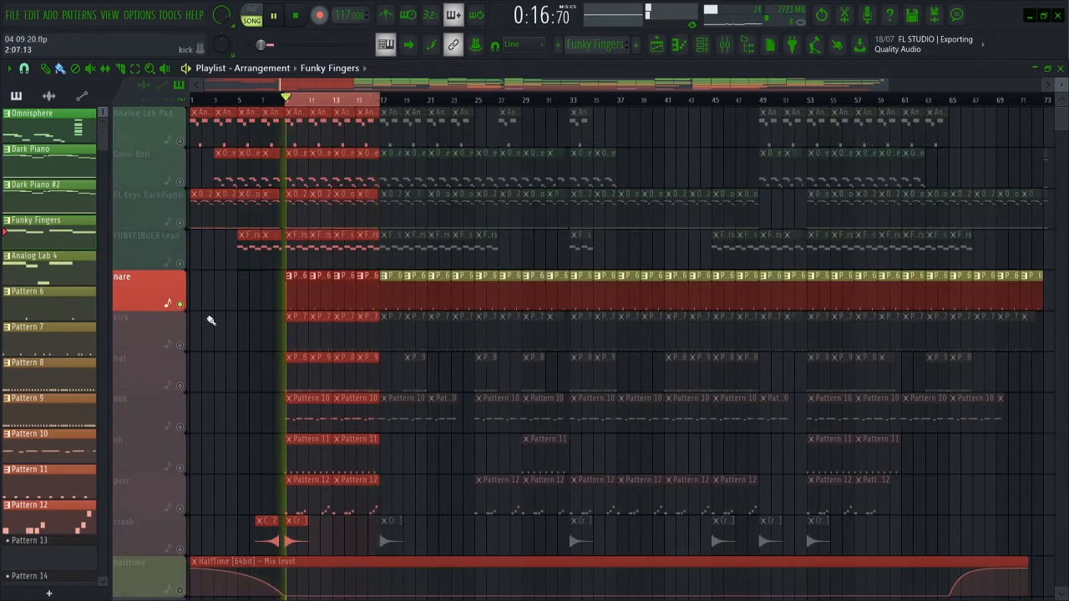
{"action": "double_click", "coordinate": [292, 298]}
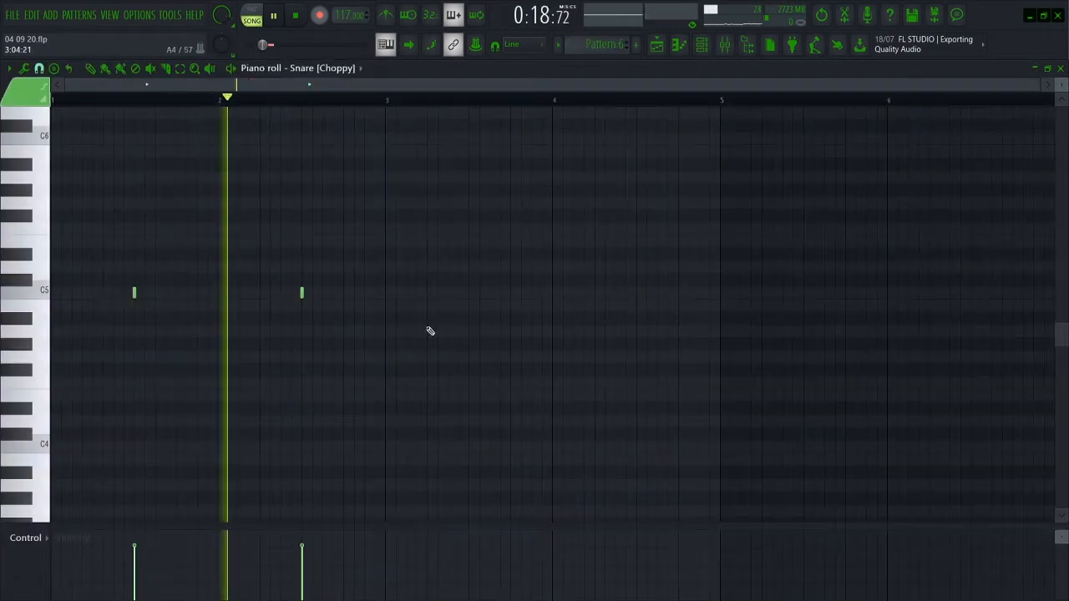
{"action": "left_click", "coordinate": [1061, 69]}
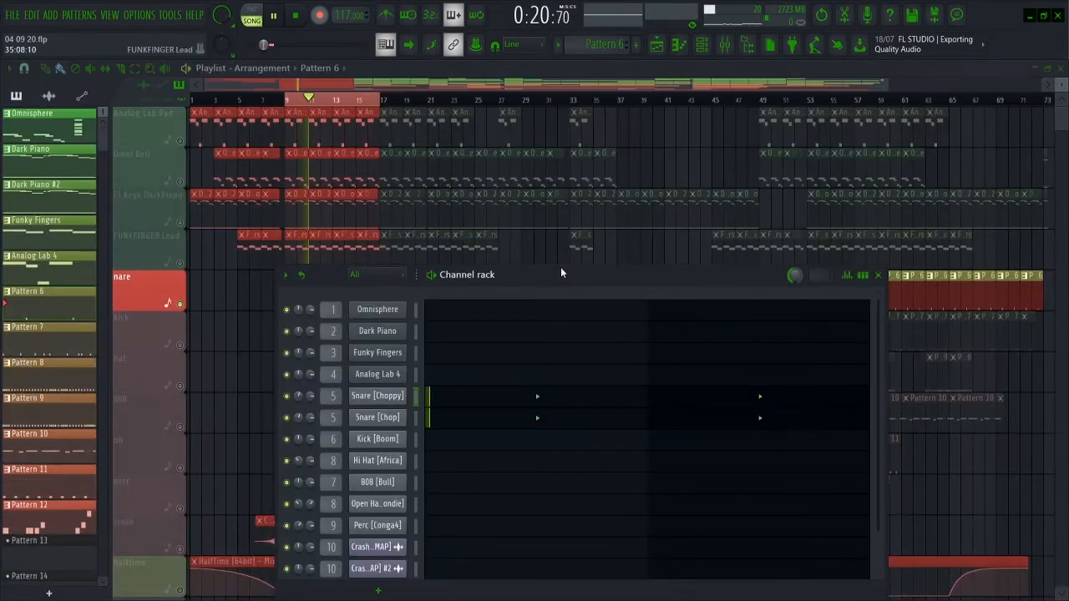
{"action": "left_click_drag", "start_coordinate": [561, 272], "coordinate": [451, 164]}
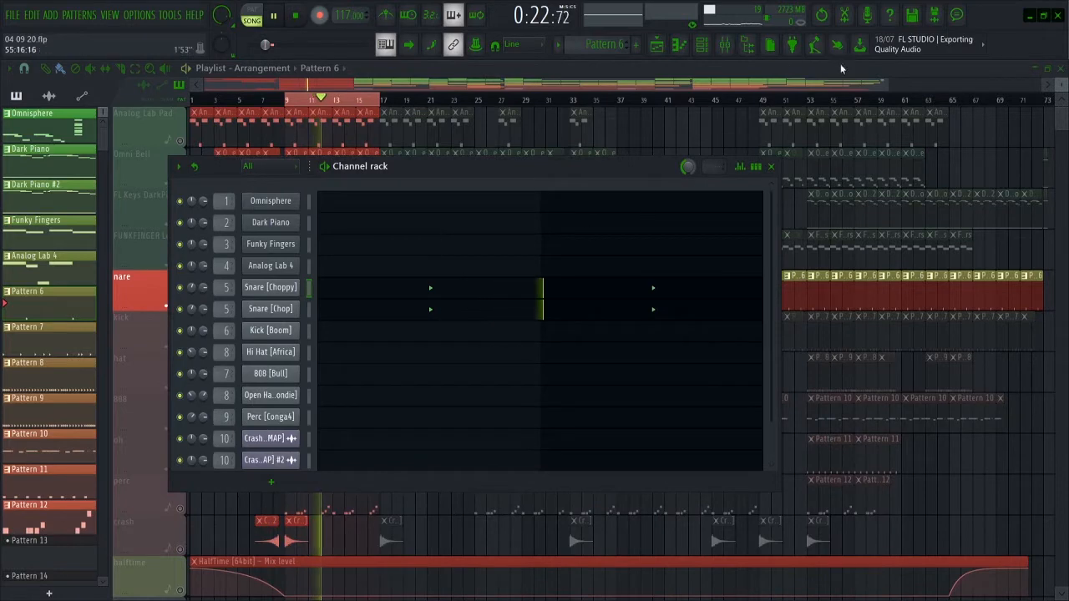
Inspect the Fruity parametric EQ 2 and Fruity soft clipper on the aren mixer track.
{"action": "left_click", "coordinate": [725, 44]}
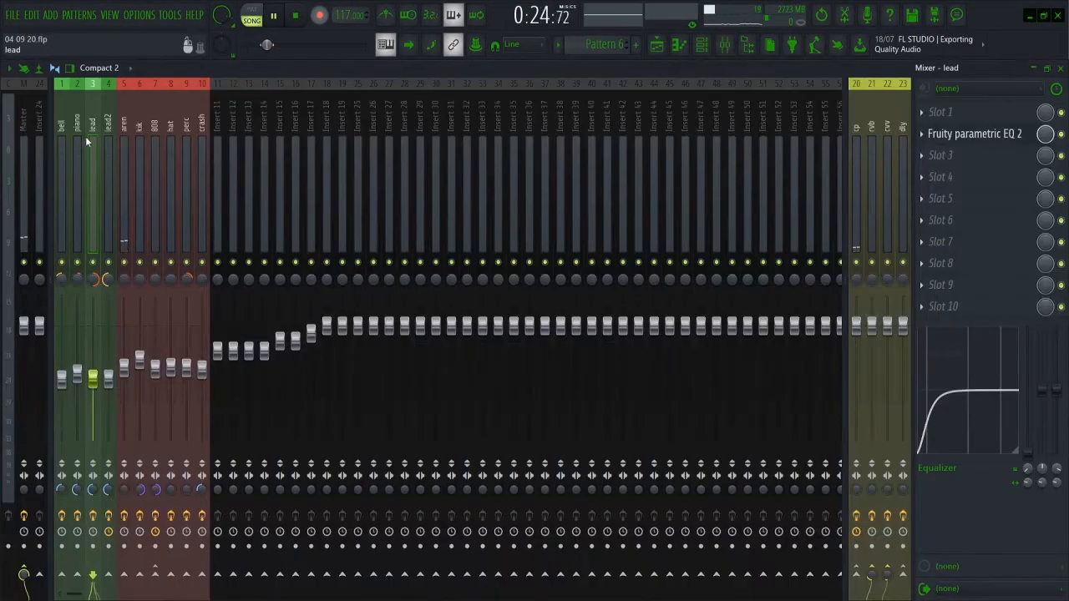
{"action": "left_click", "coordinate": [122, 135]}
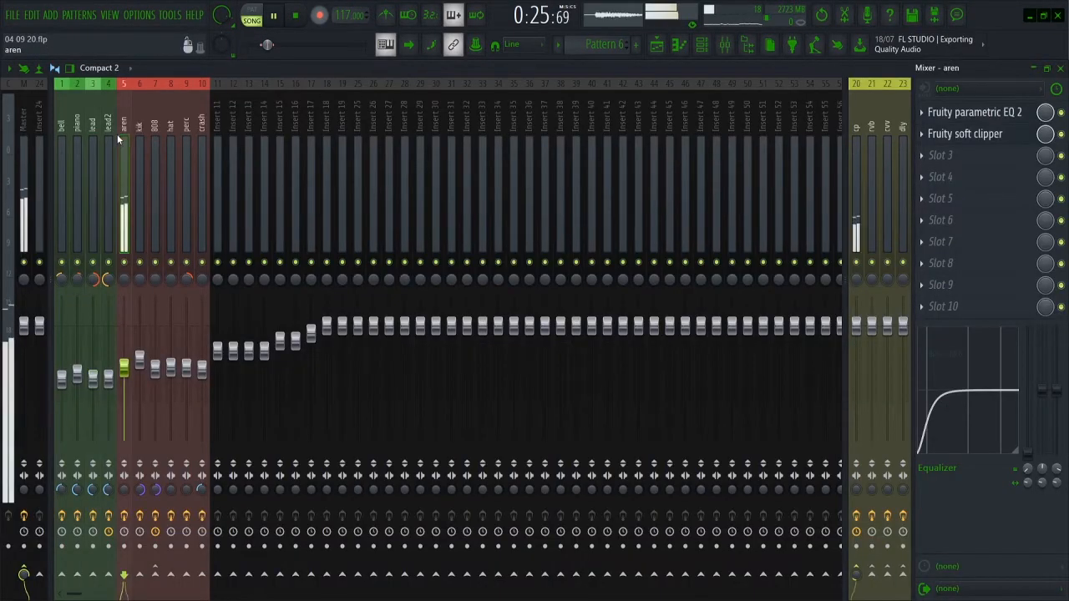
{"action": "left_click", "coordinate": [972, 117]}
{"action": "left_click", "coordinate": [971, 117]}
{"action": "left_click", "coordinate": [974, 134]}
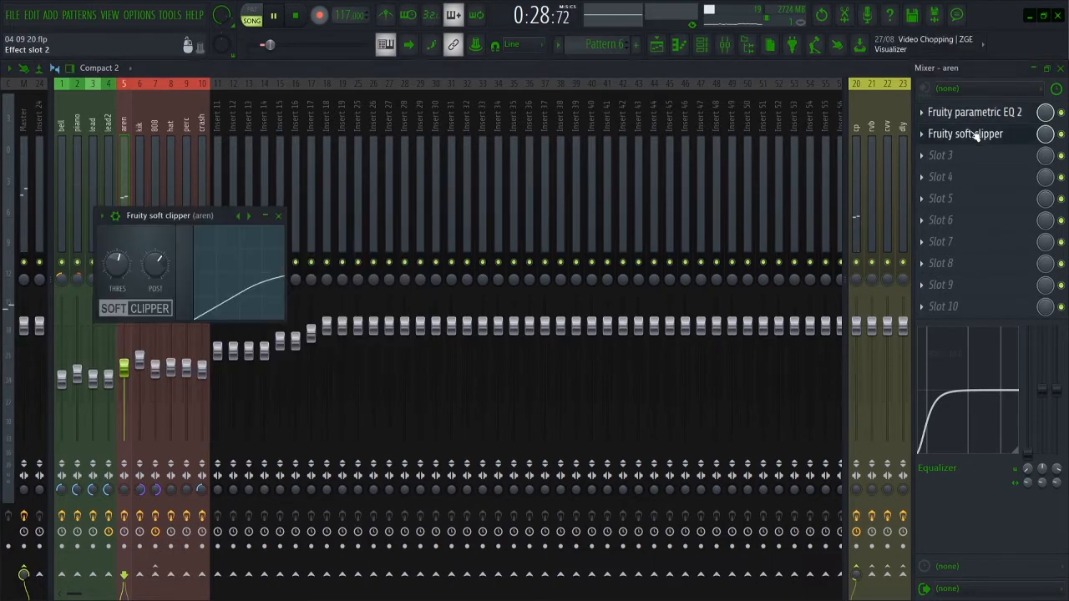
Inspect the Fruity Limiter on the cp mixer track, and return to the playlist.
{"action": "left_click", "coordinate": [974, 135]}
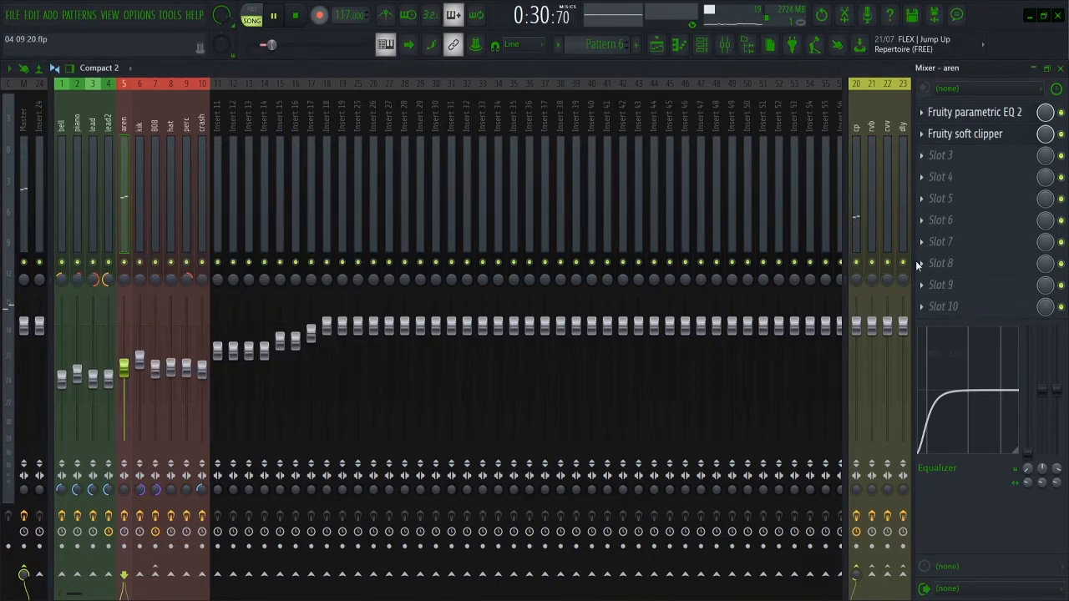
{"action": "left_click", "coordinate": [854, 172]}
{"action": "left_click", "coordinate": [961, 116]}
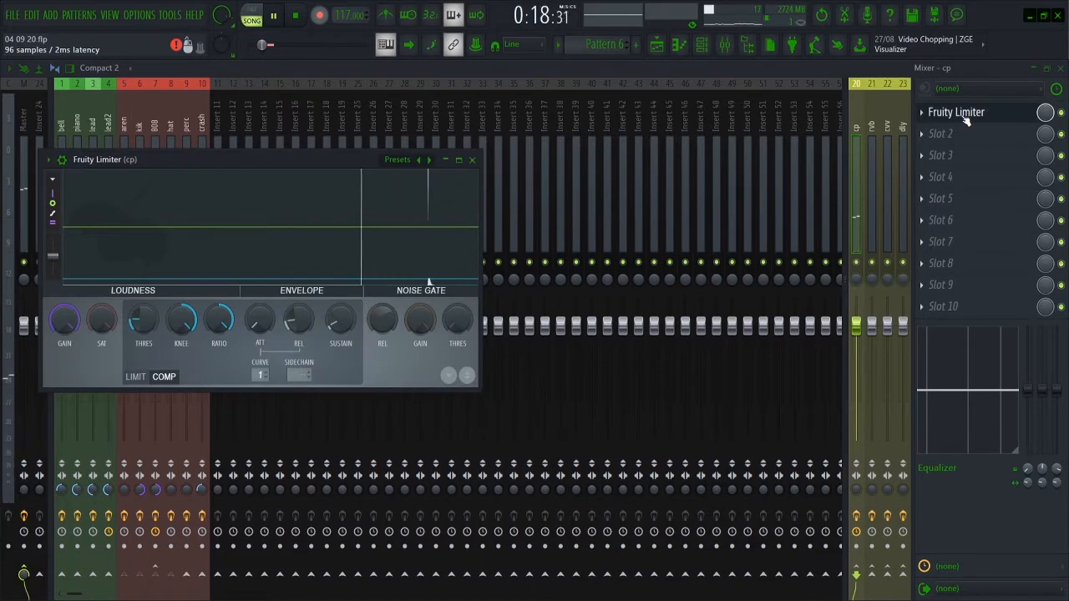
{"action": "left_click", "coordinate": [965, 116]}
{"action": "left_click", "coordinate": [1059, 69]}
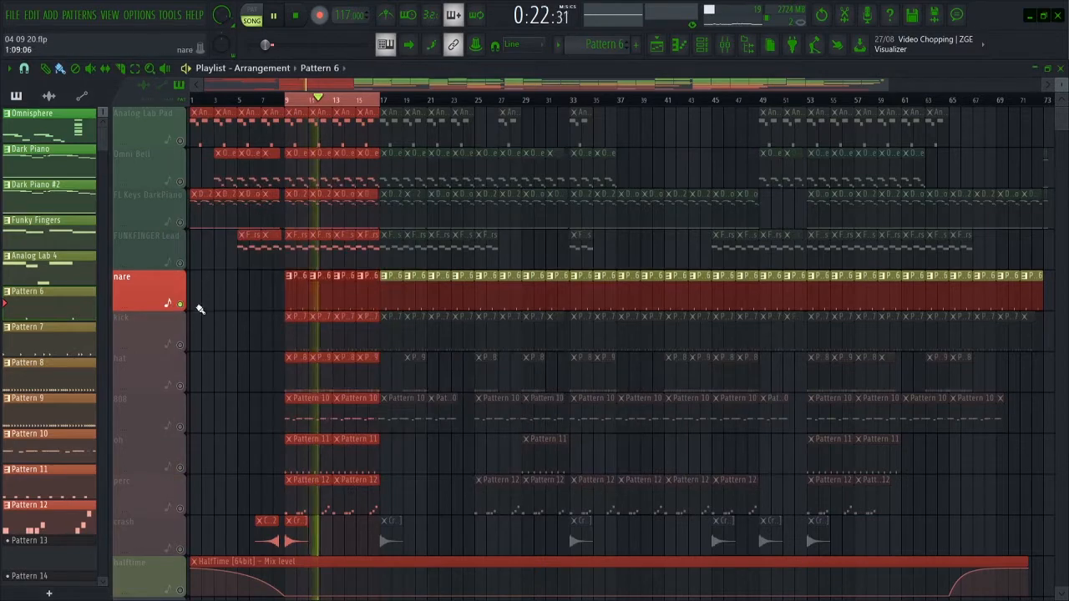
Solo the kick track and examine the Pattern 7 hits in the piano roll and channel rack.
{"action": "left_click", "coordinate": [180, 334]}
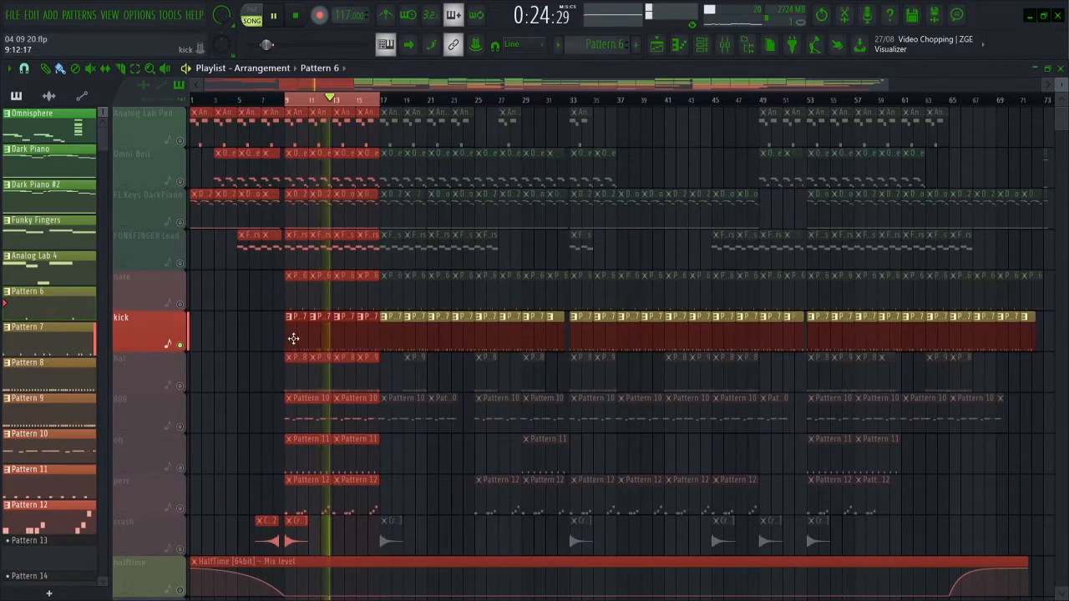
{"action": "double_click", "coordinate": [293, 330]}
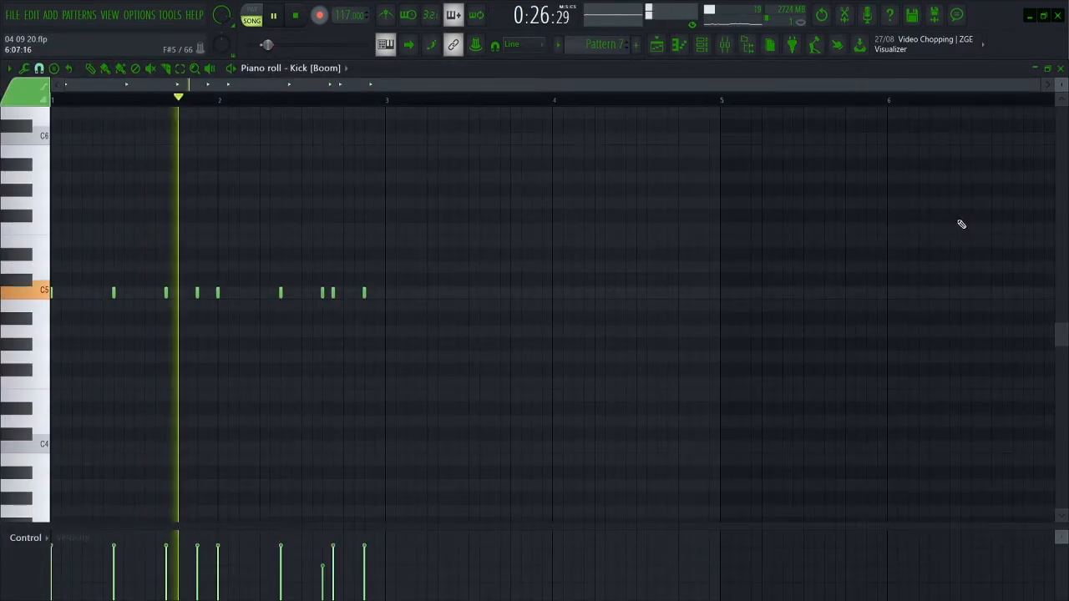
{"action": "left_click", "coordinate": [1063, 71]}
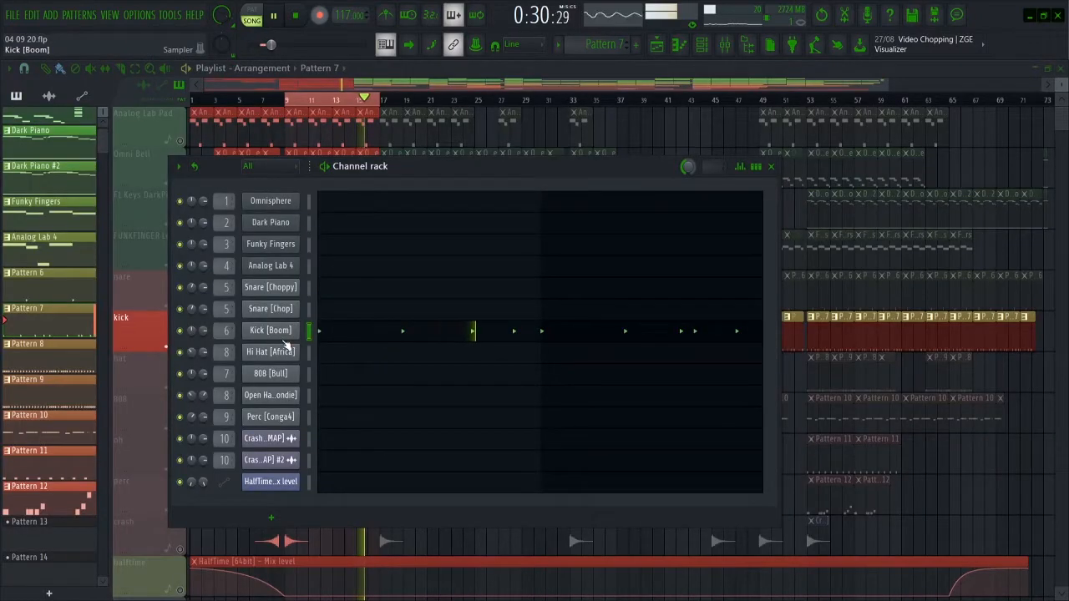
{"action": "left_click", "coordinate": [748, 44]}
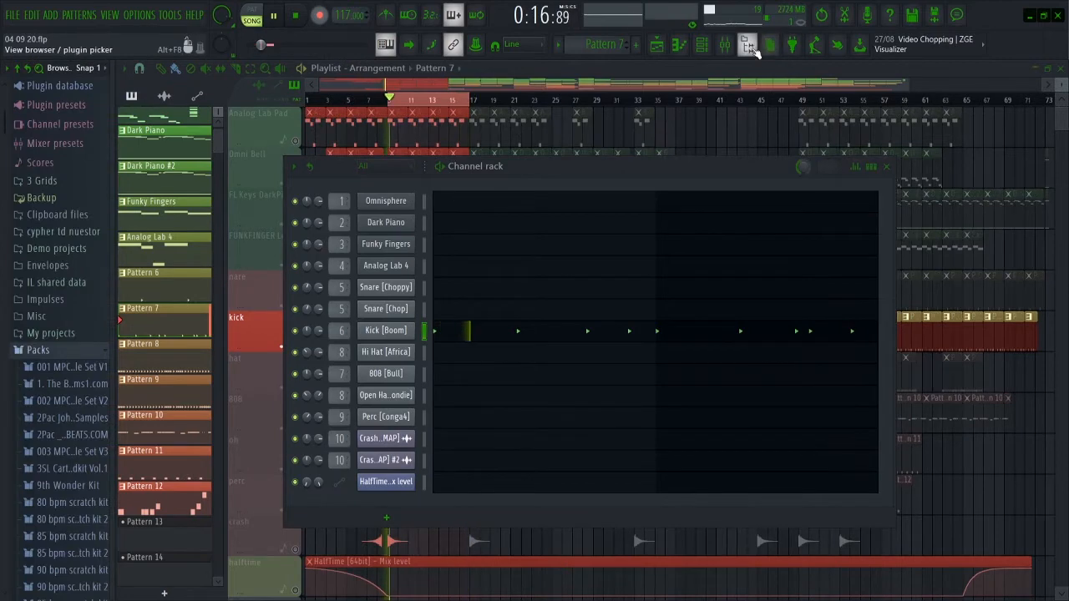
{"action": "key", "text": "alt+F8"}
{"action": "key", "text": "F6"}
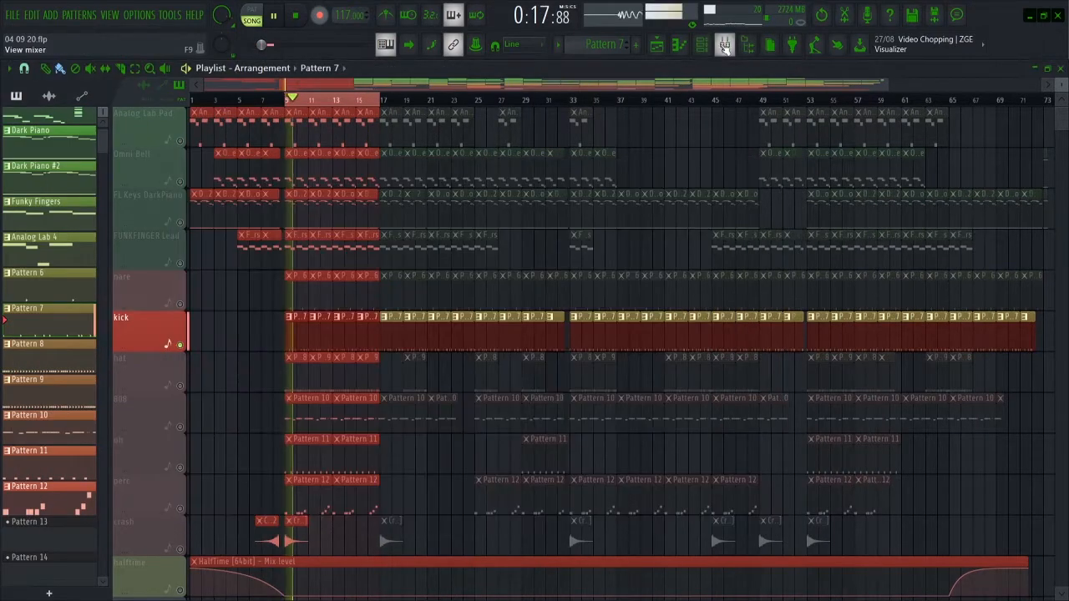
Inspect the Fruity parametric EQ 2 and Fruity soft clipper on the kik mixer track, and return to the playlist.
{"action": "key", "text": "F9"}
{"action": "left_click", "coordinate": [140, 145]}
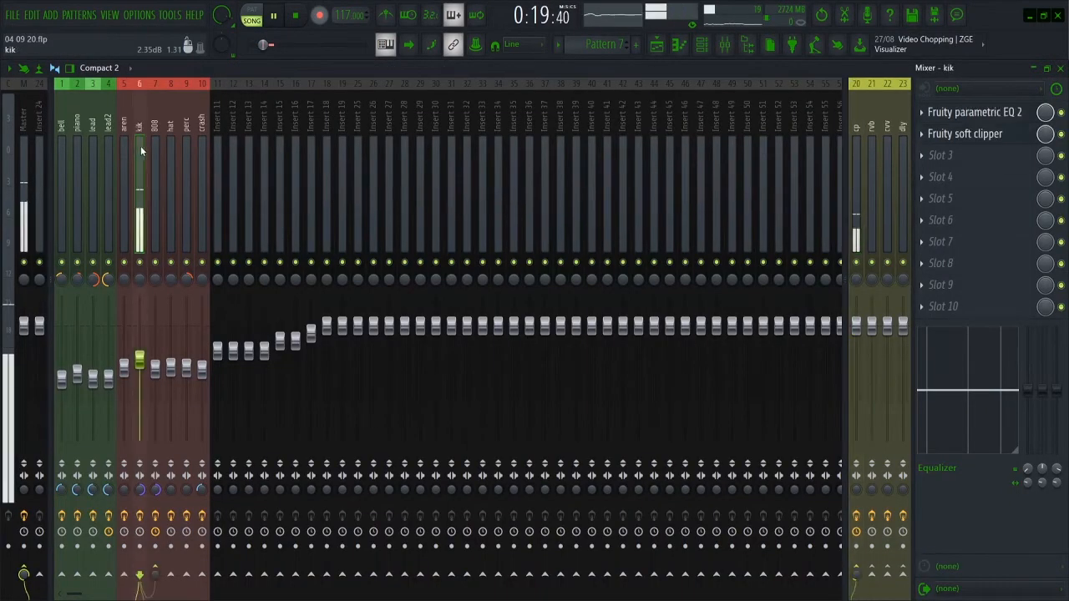
{"action": "left_click", "coordinate": [970, 116]}
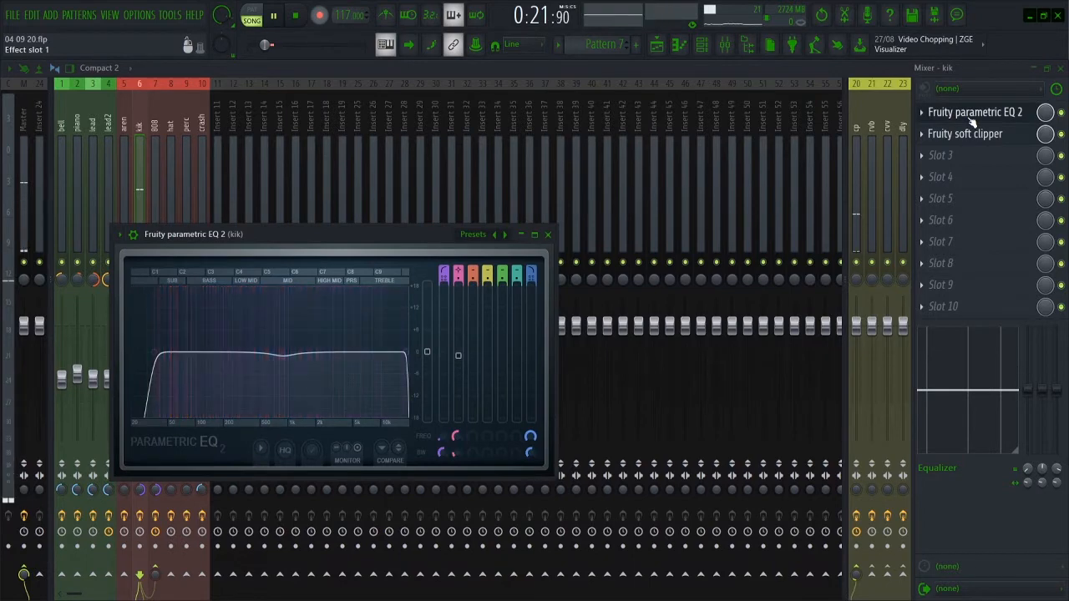
{"action": "left_click", "coordinate": [972, 119]}
{"action": "left_click", "coordinate": [969, 134]}
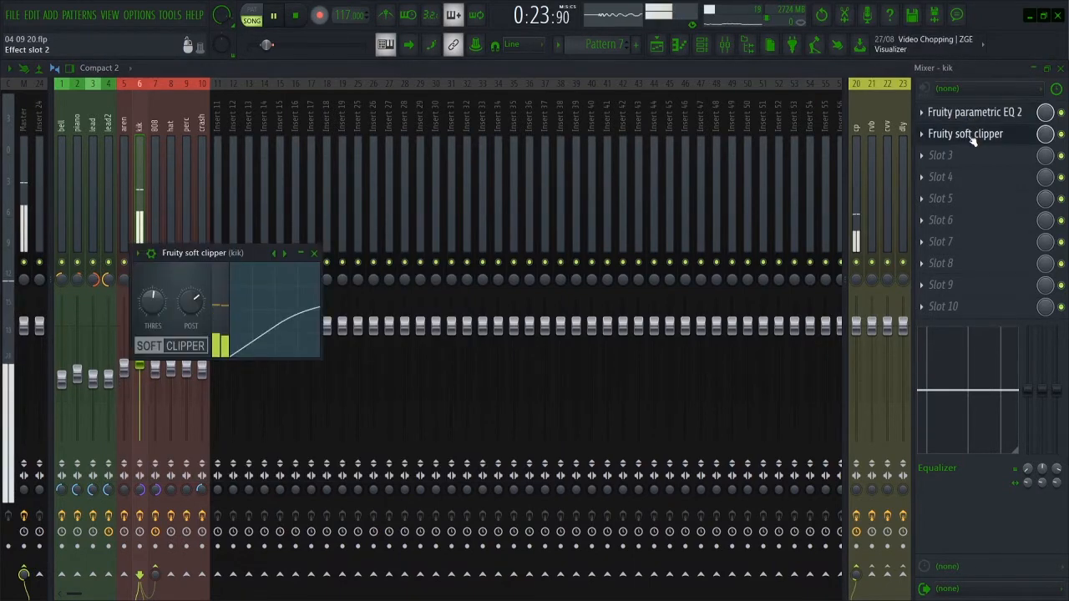
{"action": "left_click", "coordinate": [972, 138]}
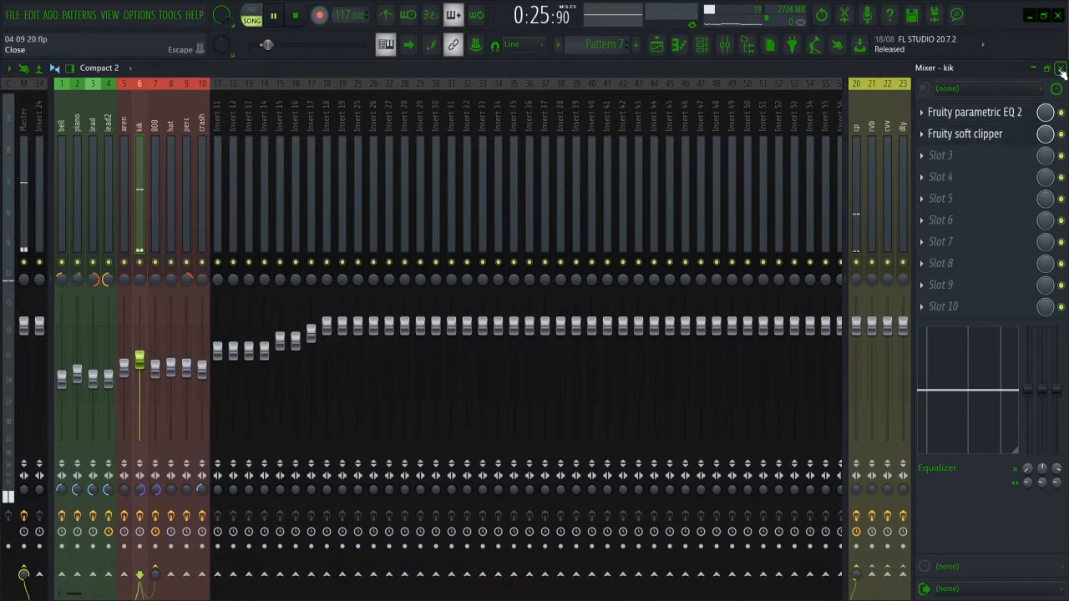
{"action": "left_click", "coordinate": [1060, 68]}
Solo the hat track and compare the Hi Hat [Africa] notes of Pattern 9 and Pattern 8 in the piano roll.
{"action": "left_click", "coordinate": [181, 386]}
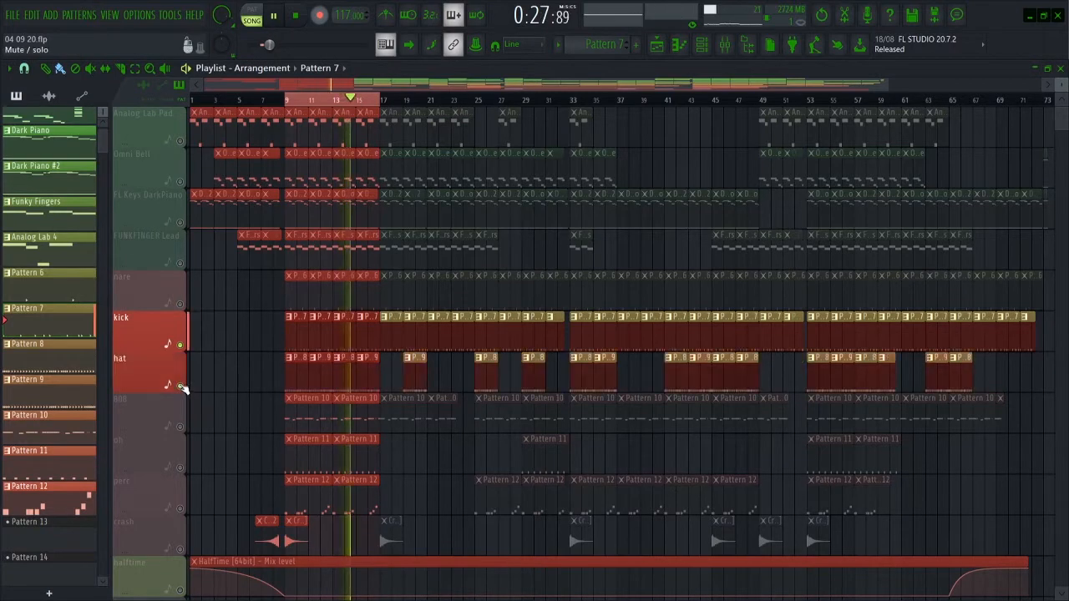
{"action": "double_click", "coordinate": [325, 378]}
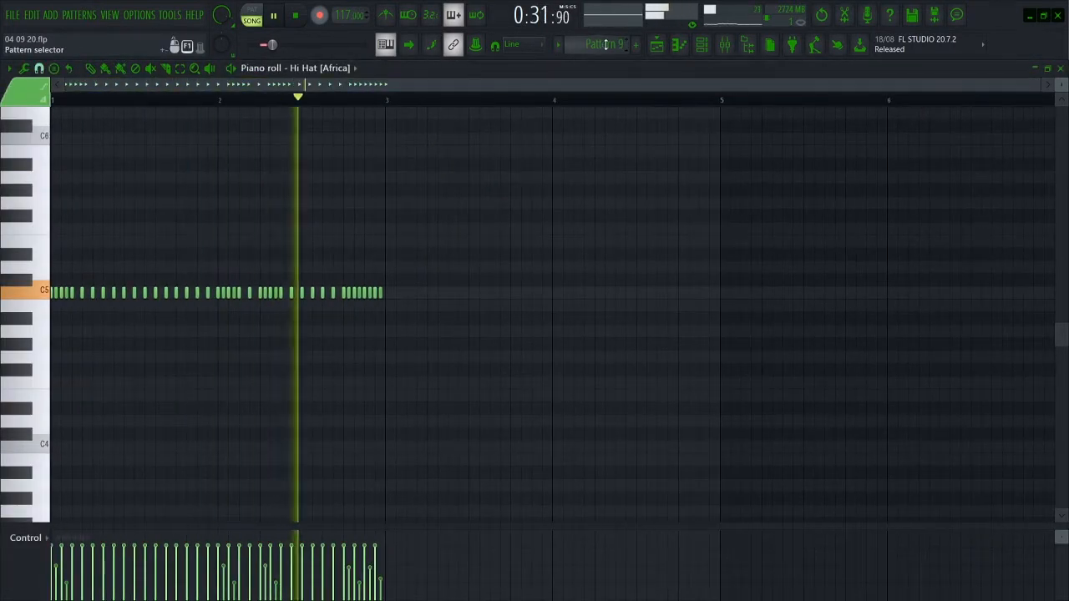
{"action": "scroll", "coordinate": [607, 45], "scroll_direction": "down", "scroll_amount": 1}
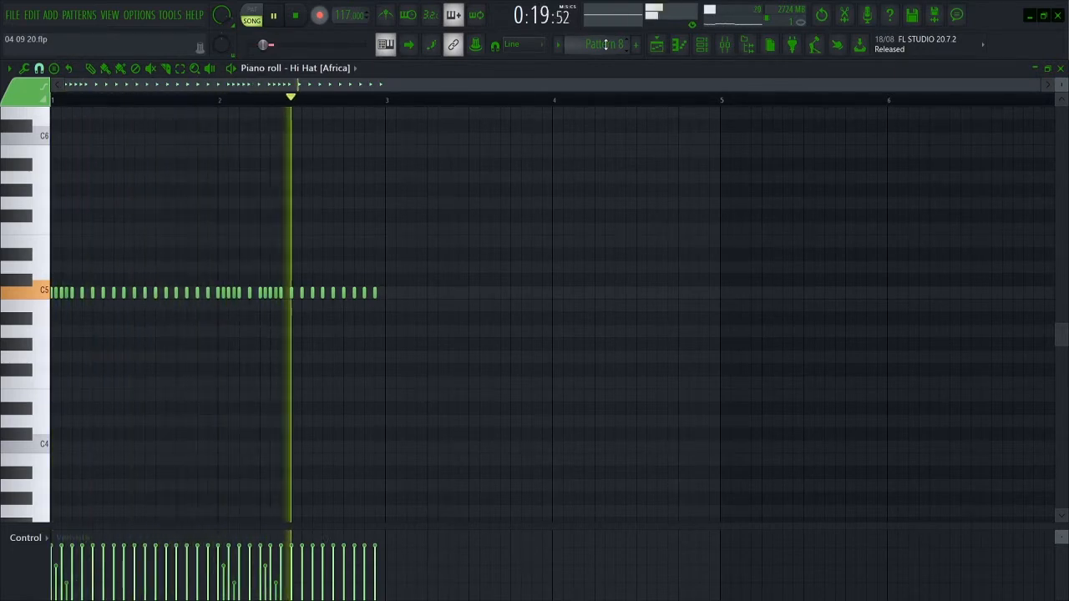
{"action": "scroll", "coordinate": [606, 44], "scroll_direction": "up", "scroll_amount": 1}
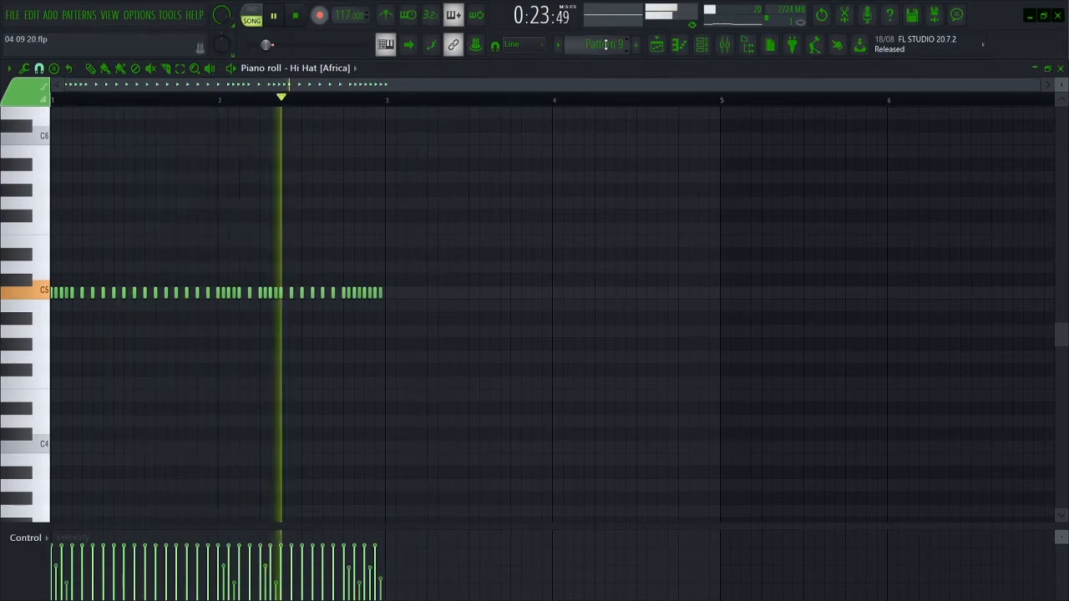
{"action": "left_click", "coordinate": [1061, 70]}
Inspect the Fruity parametric EQ 2 on the hat mixer track, and return to the playlist.
{"action": "left_click", "coordinate": [726, 46]}
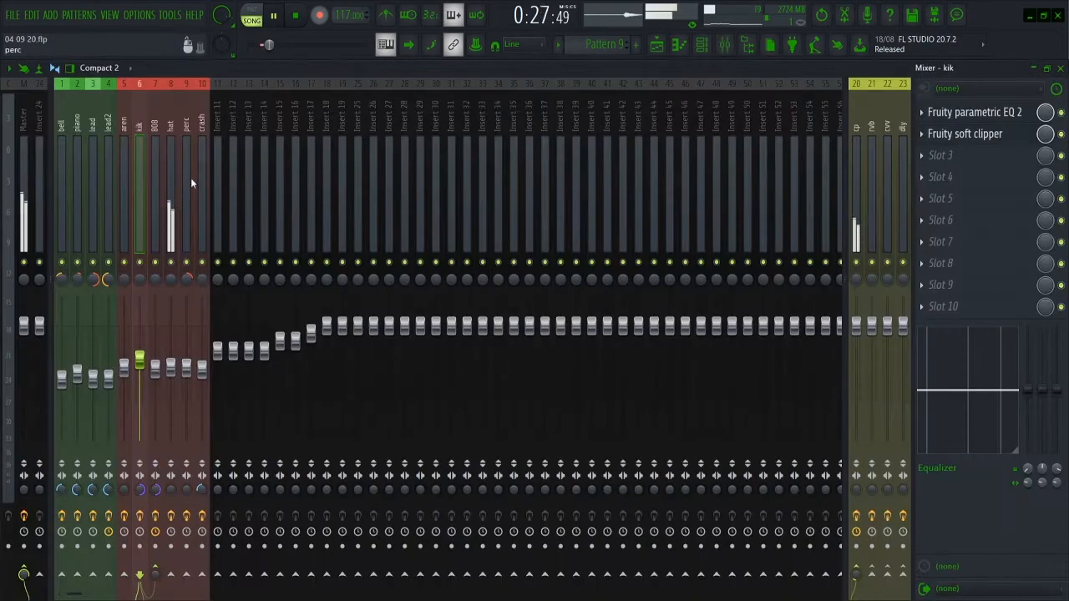
{"action": "left_click", "coordinate": [171, 169]}
{"action": "left_click", "coordinate": [972, 117]}
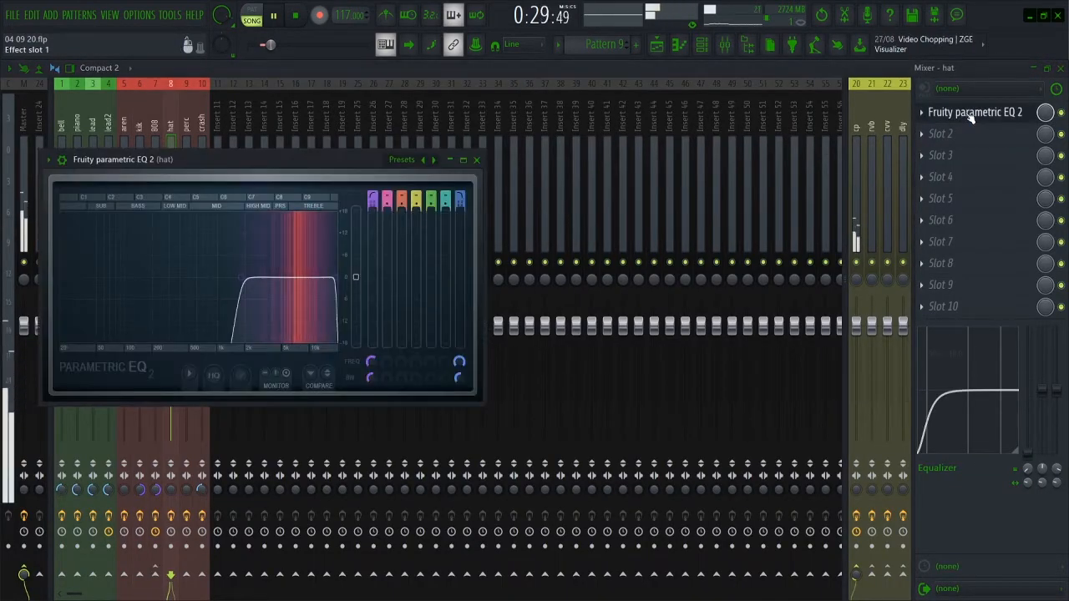
{"action": "left_click", "coordinate": [973, 115]}
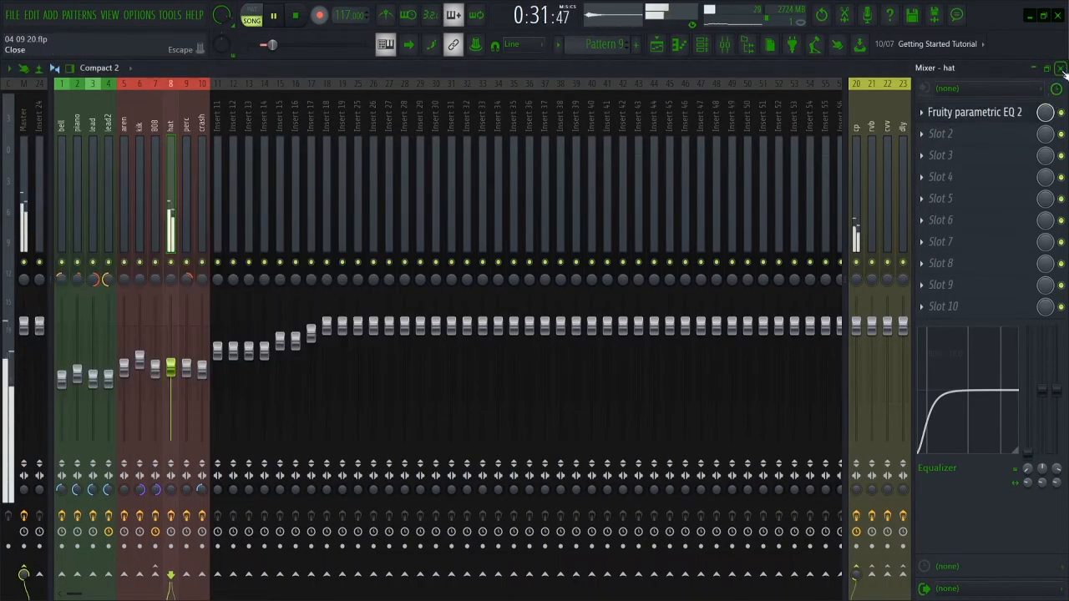
{"action": "left_click", "coordinate": [1061, 69]}
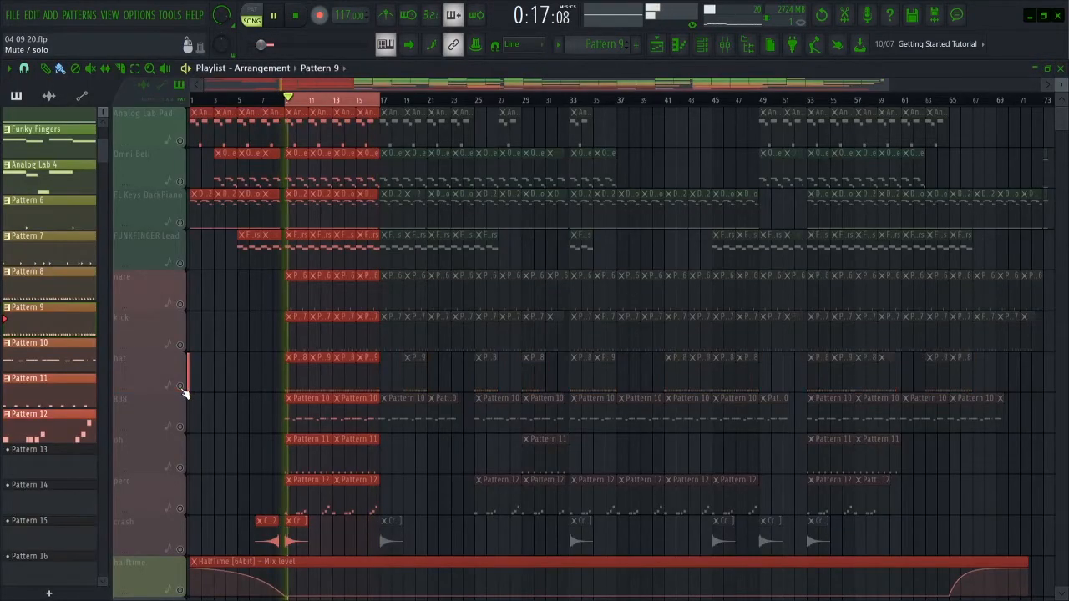
Solo the 808 track and examine the full Pattern 10 note sequence in the piano roll.
{"action": "double_click", "coordinate": [288, 423]}
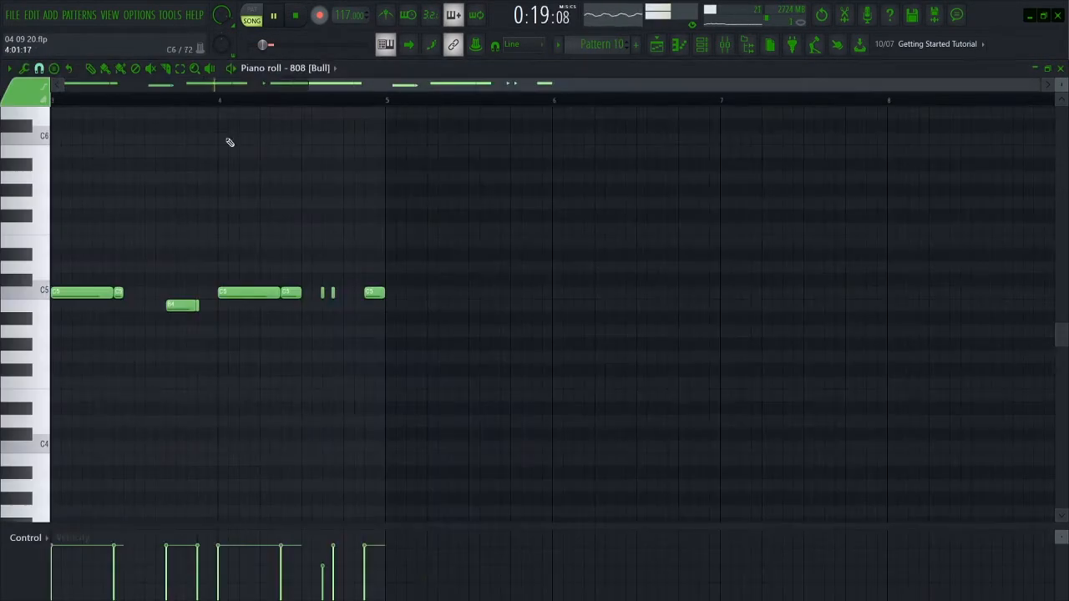
{"action": "scroll", "coordinate": [280, 93], "scroll_direction": "down", "scroll_amount": 3}
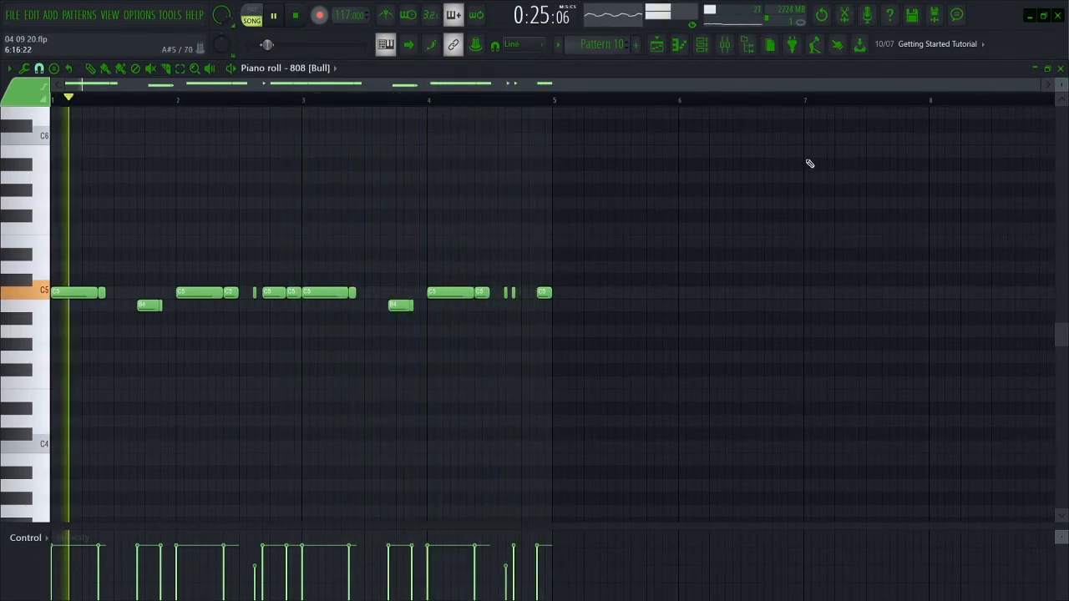
{"action": "left_click", "coordinate": [1061, 71]}
Review the 808 [Bull] channel's sample, envelope and miscellaneous settings from the channel rack.
{"action": "left_click", "coordinate": [702, 43]}
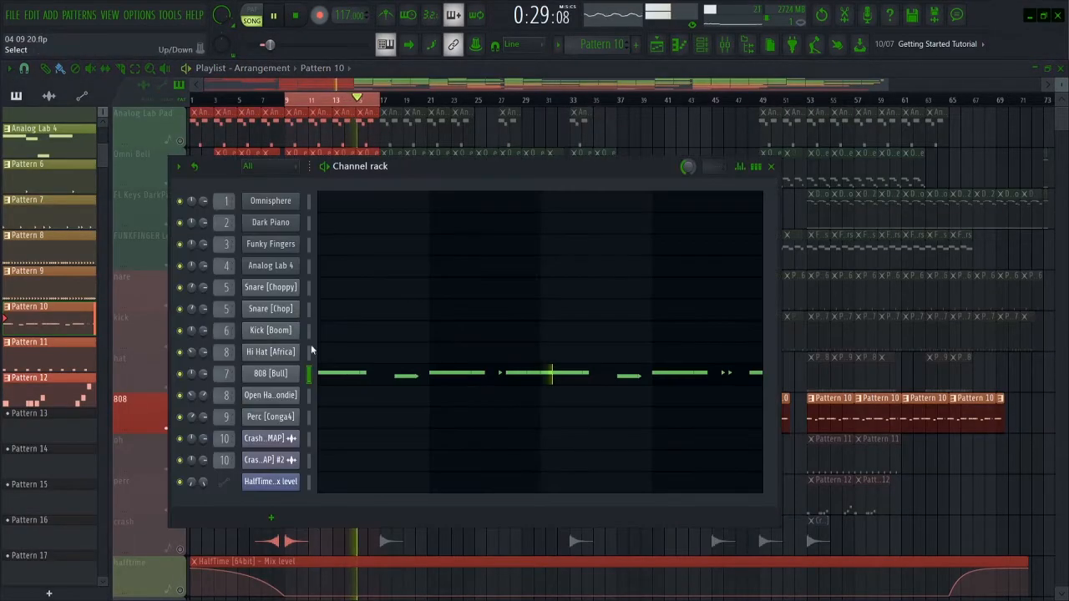
{"action": "left_click", "coordinate": [294, 376]}
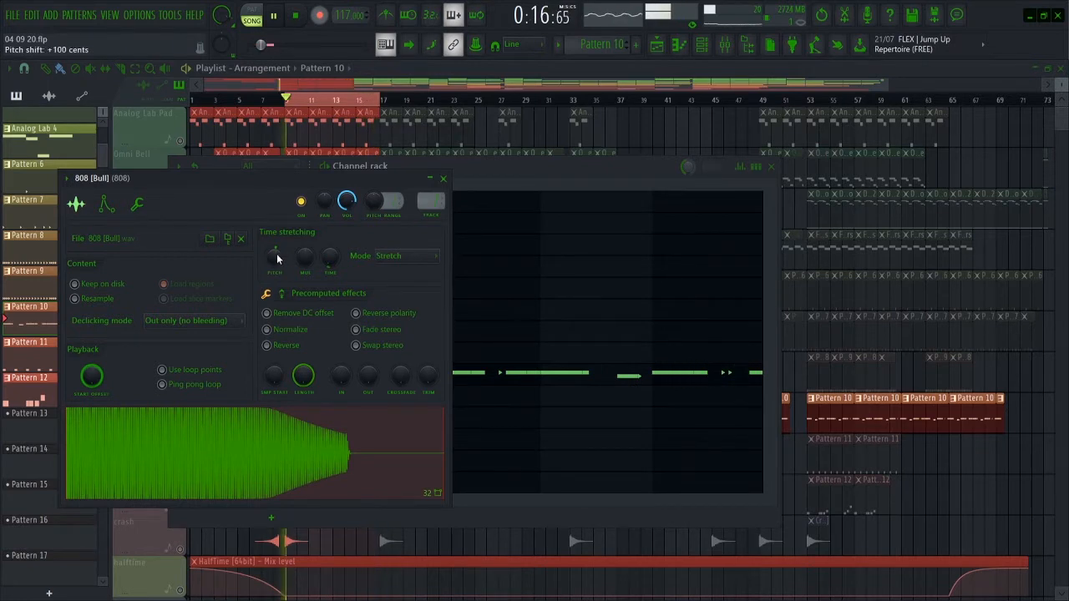
{"action": "left_click", "coordinate": [109, 209]}
{"action": "left_click", "coordinate": [138, 206]}
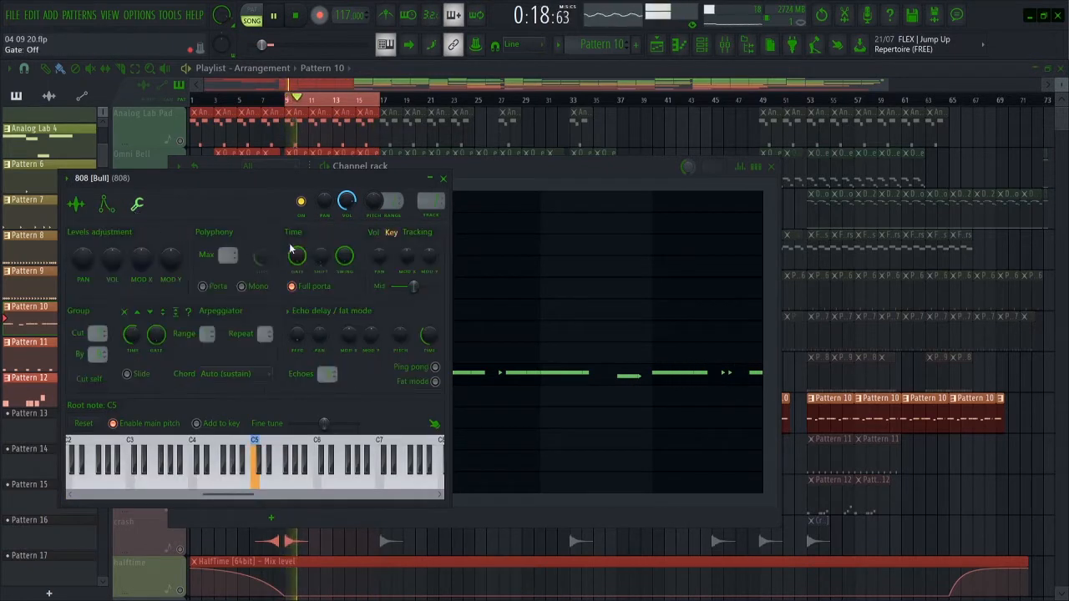
{"action": "left_click", "coordinate": [444, 180]}
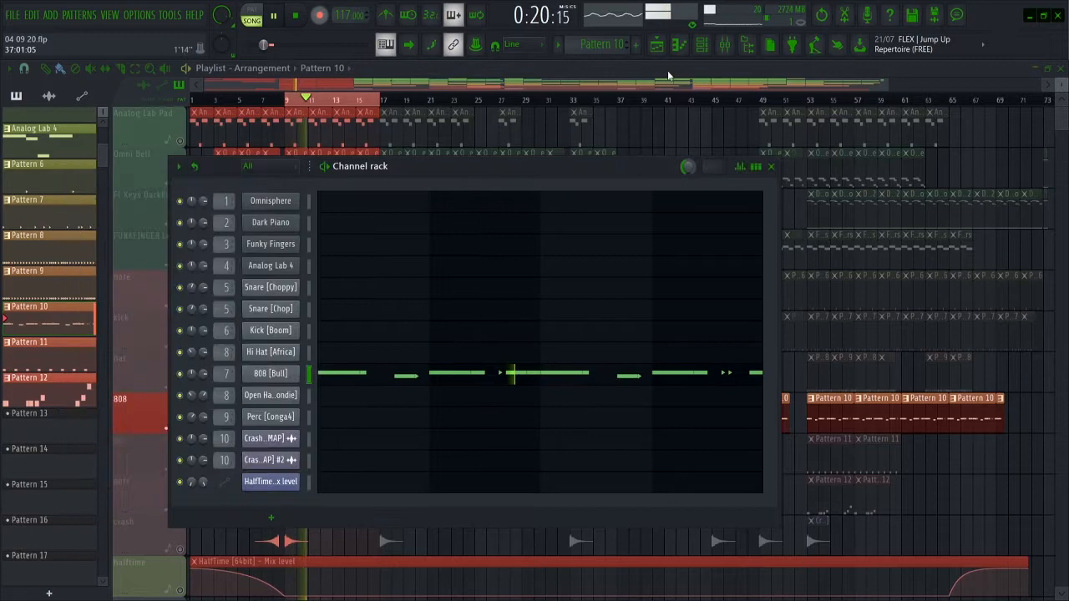
Inspect the Fruity Limiter, Fruity parametric EQ 2 and Fruity soft clipper on the 808 mixer track, and return to the playlist.
{"action": "left_click", "coordinate": [734, 44]}
{"action": "left_click", "coordinate": [955, 114]}
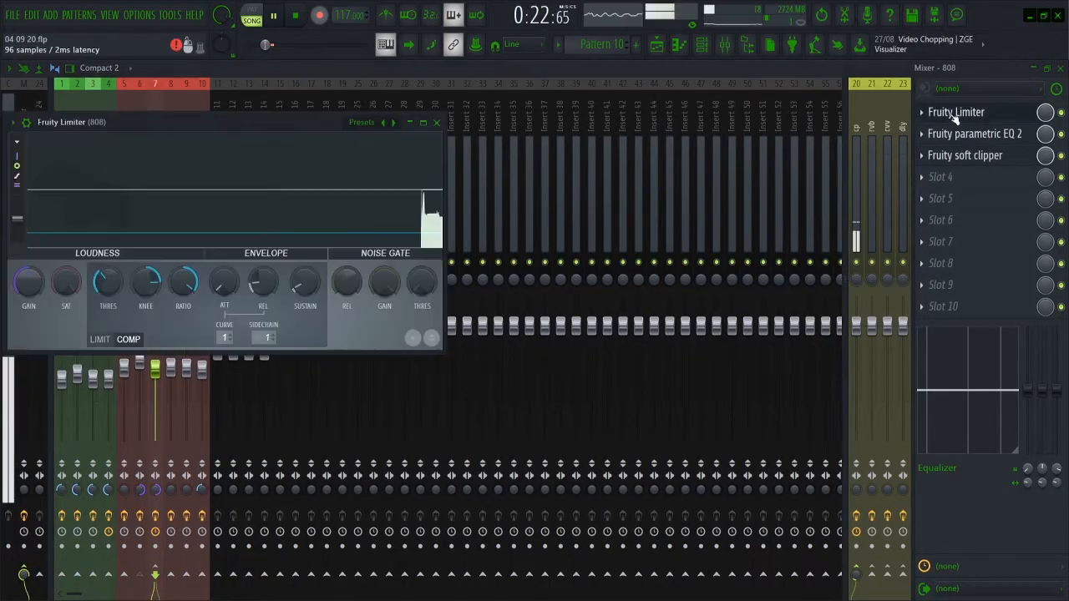
{"action": "left_click", "coordinate": [955, 114]}
{"action": "left_click", "coordinate": [957, 135]}
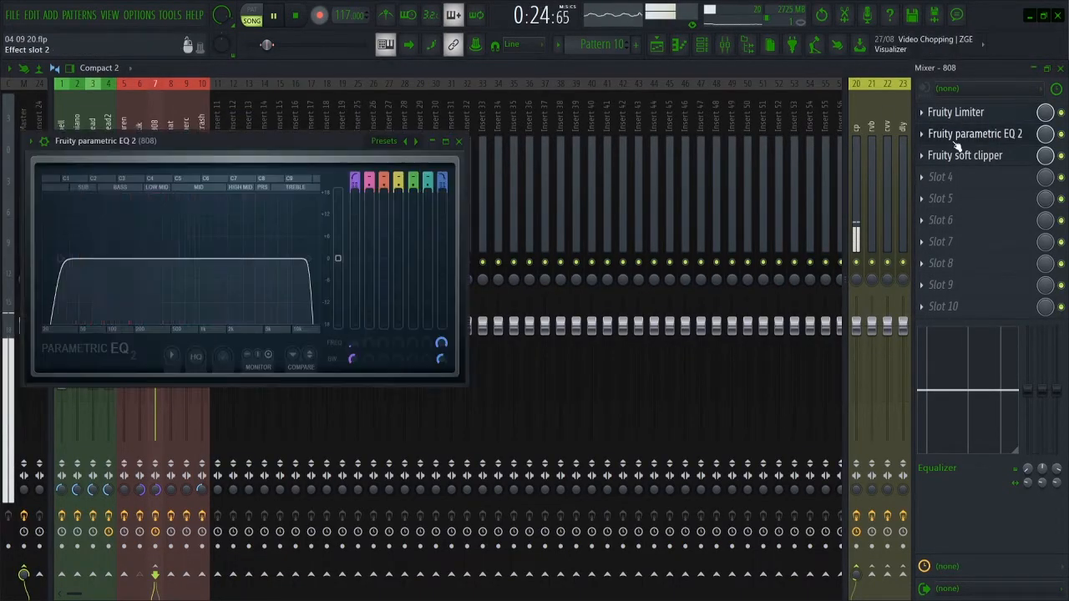
{"action": "left_click", "coordinate": [959, 140]}
{"action": "left_click", "coordinate": [960, 157]}
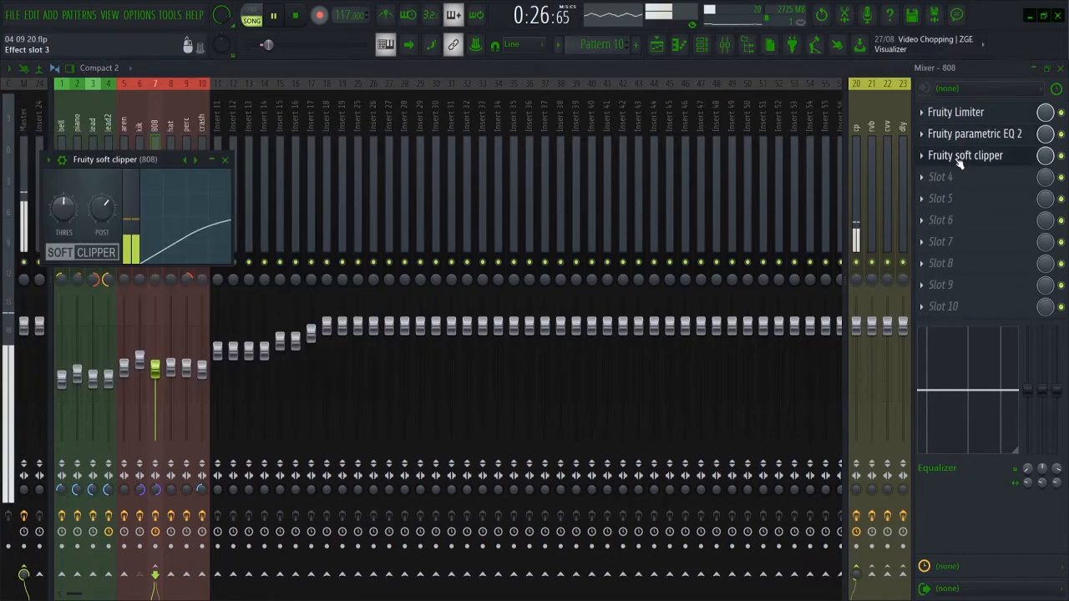
{"action": "left_click", "coordinate": [960, 159]}
{"action": "left_click", "coordinate": [1062, 69]}
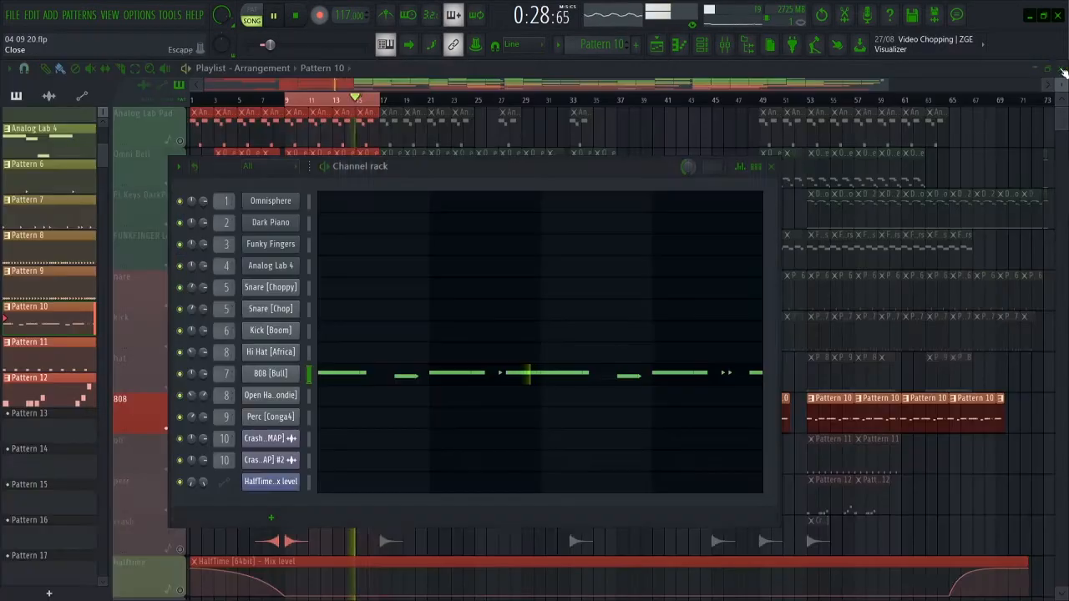
{"action": "key", "text": "F6"}
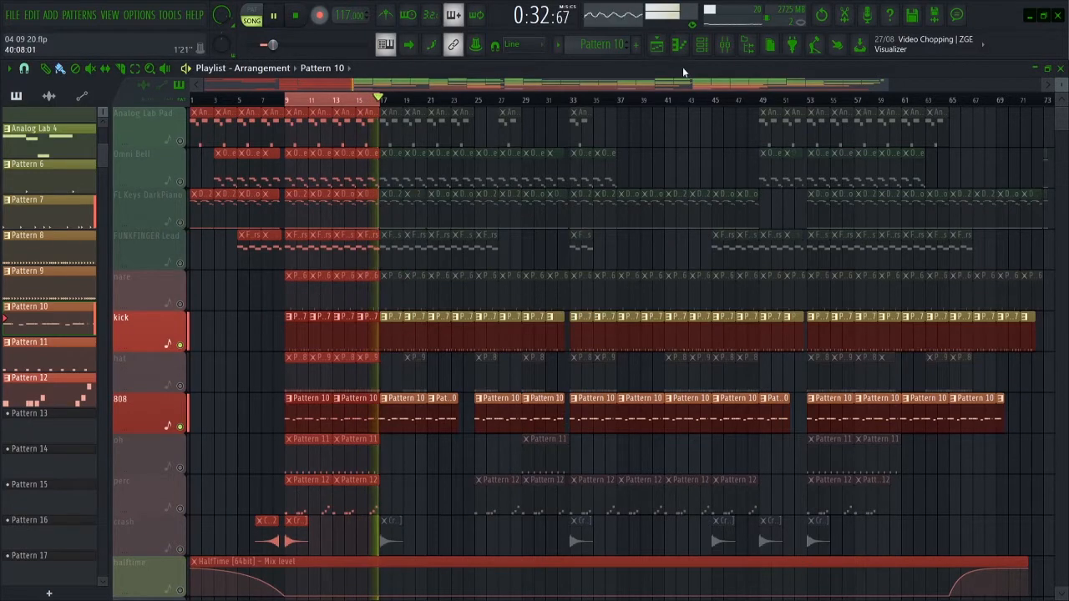
Play the kick and 808 together, check the kik and 808 mixer tracks, and examine how the 808's Fruity Limiter reacts.
{"action": "left_click", "coordinate": [723, 44]}
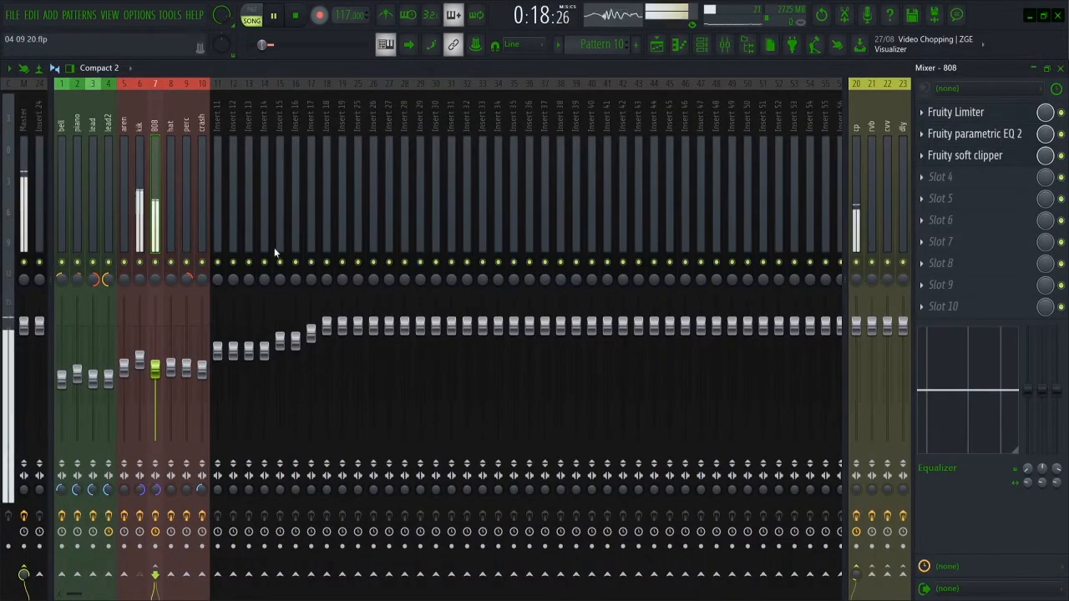
{"action": "left_click", "coordinate": [142, 187]}
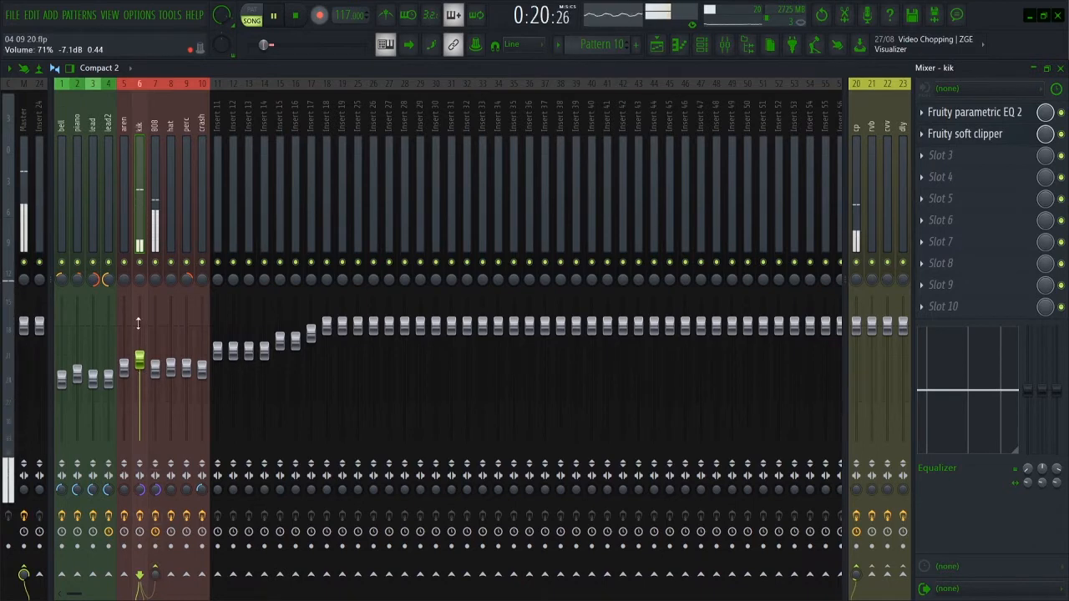
{"action": "left_click", "coordinate": [158, 231]}
{"action": "left_click", "coordinate": [959, 114]}
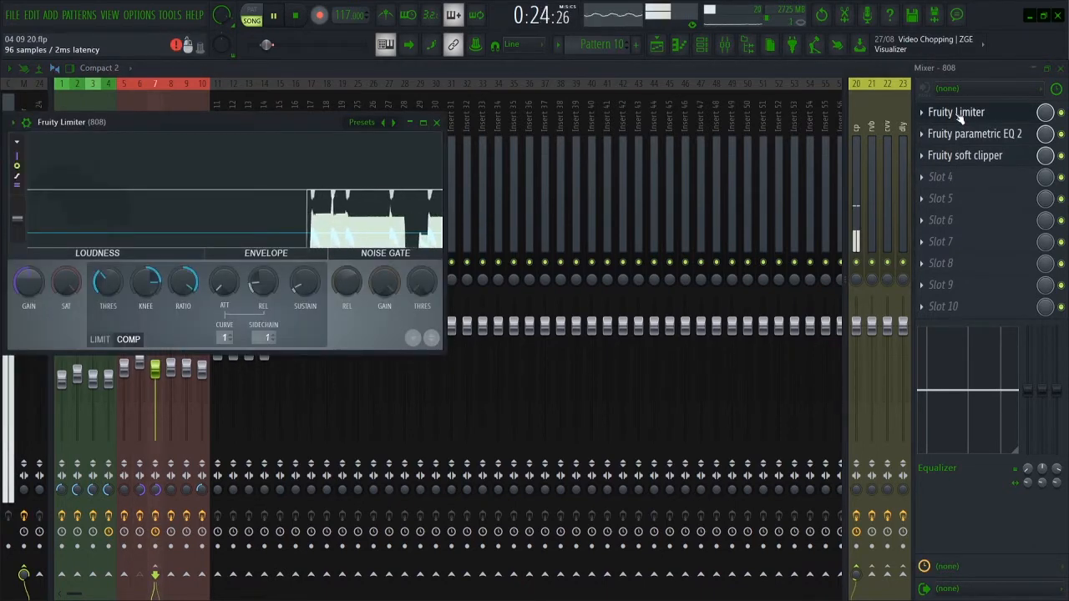
{"action": "left_click", "coordinate": [959, 114]}
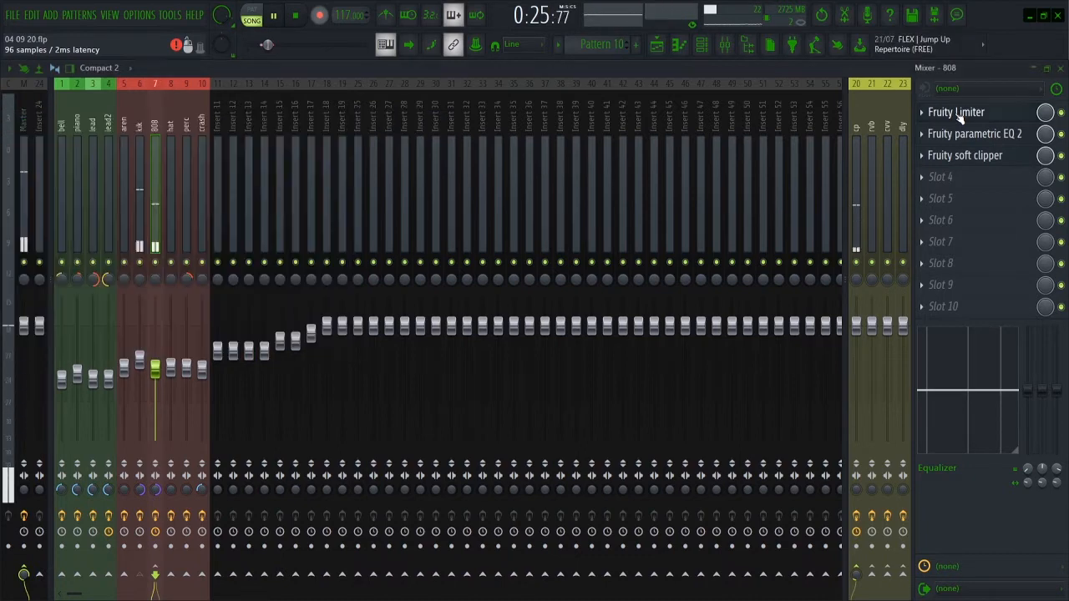
Solo the oh track and examine its Pattern 11 open hat notes and their fine pitch values in the piano roll.
{"action": "left_click", "coordinate": [1060, 69]}
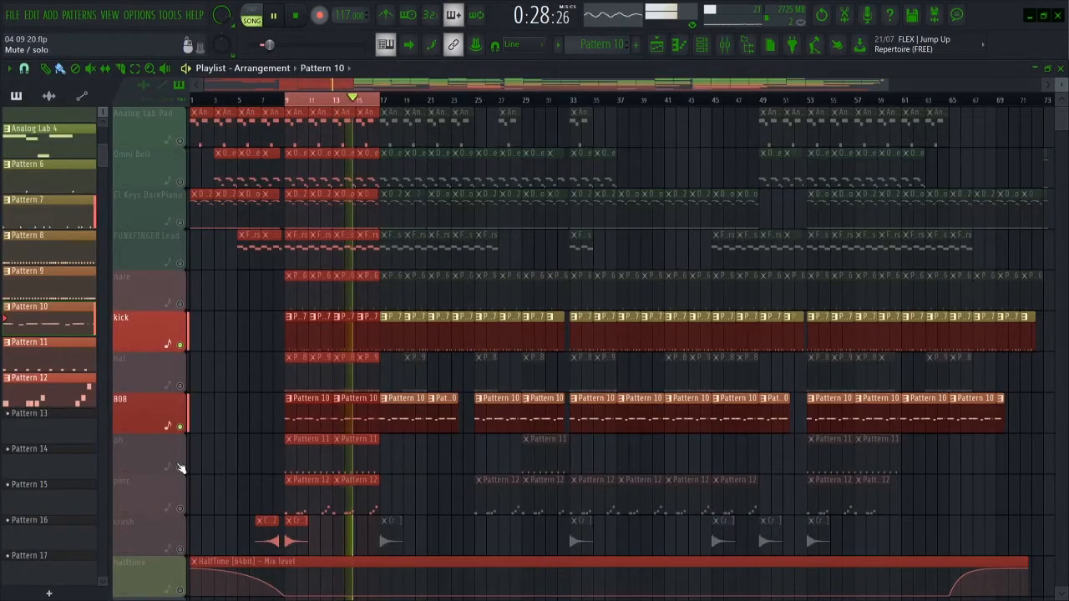
{"action": "left_click", "coordinate": [187, 426]}
{"action": "left_click", "coordinate": [179, 346]}
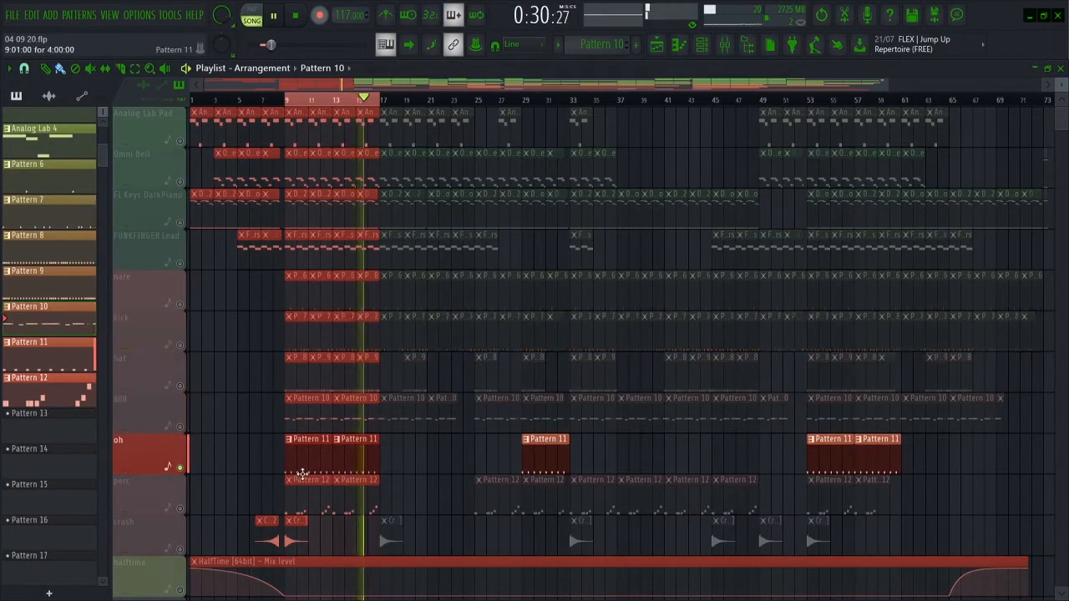
{"action": "double_click", "coordinate": [302, 474]}
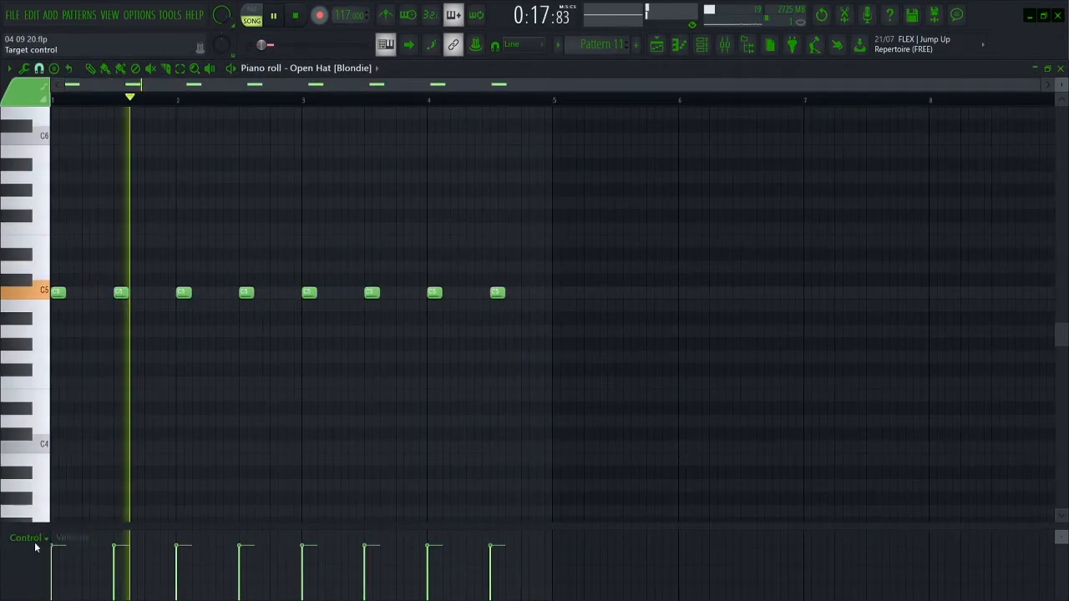
{"action": "left_click", "coordinate": [42, 584]}
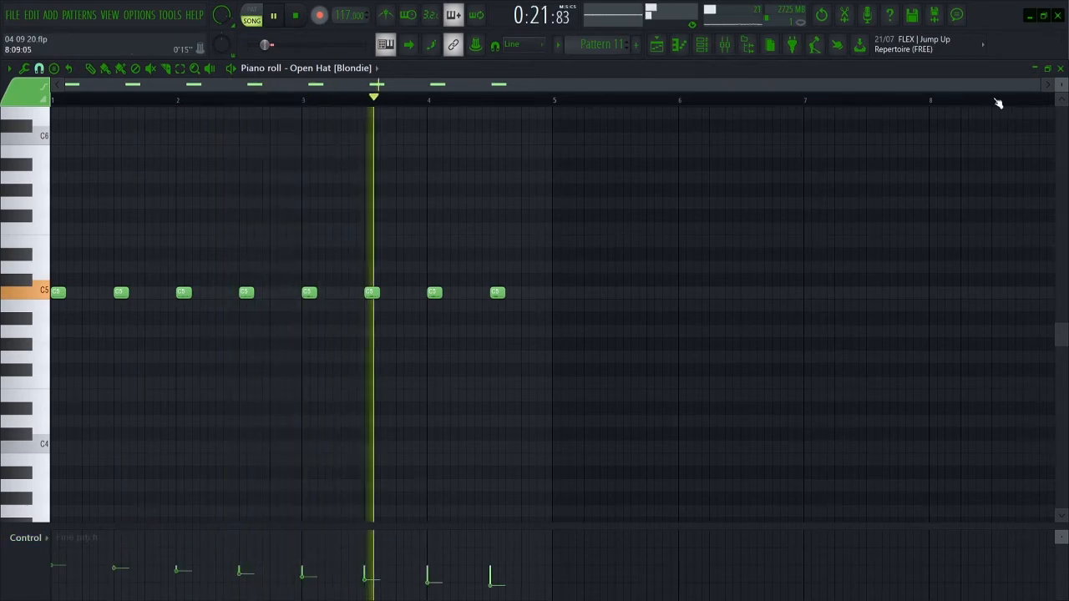
{"action": "left_click", "coordinate": [1061, 68]}
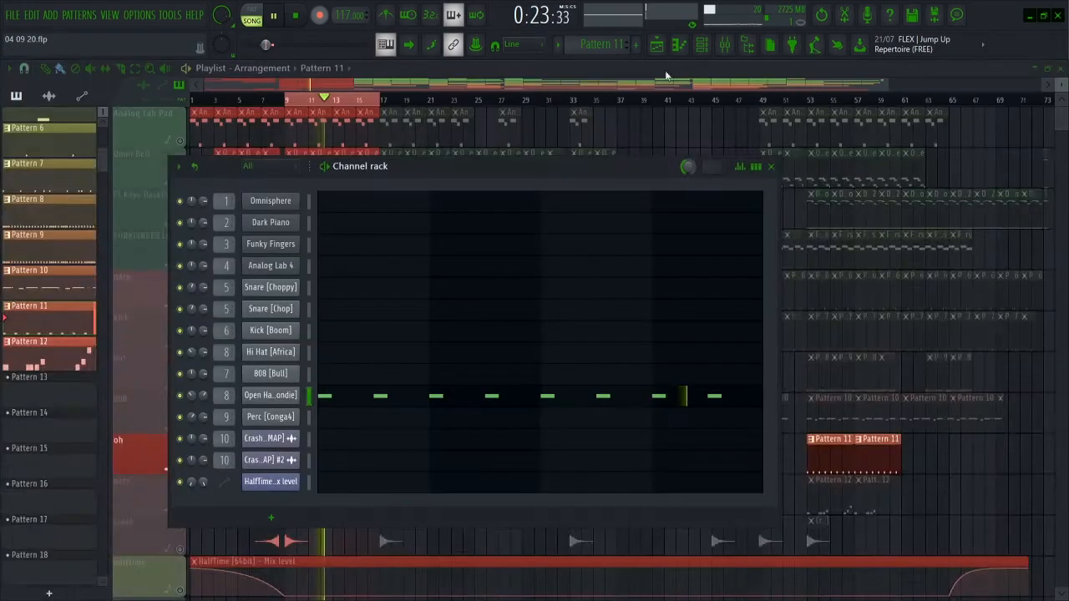
Inspect the Fruity parametric EQ 2 on the hat mixer track.
{"action": "left_click", "coordinate": [726, 47]}
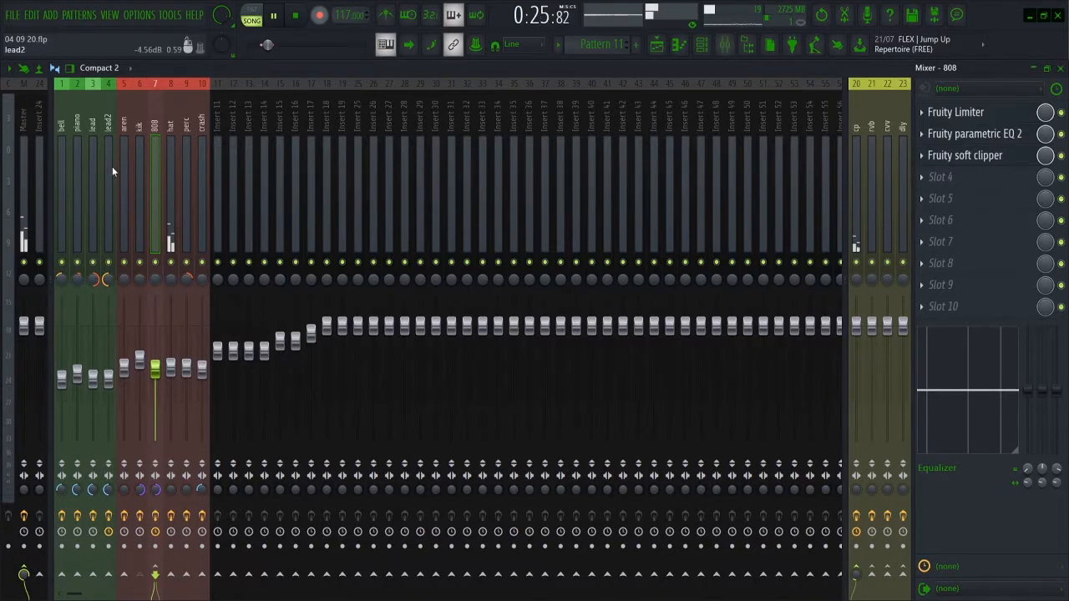
{"action": "left_click", "coordinate": [170, 146]}
{"action": "left_click", "coordinate": [956, 117]}
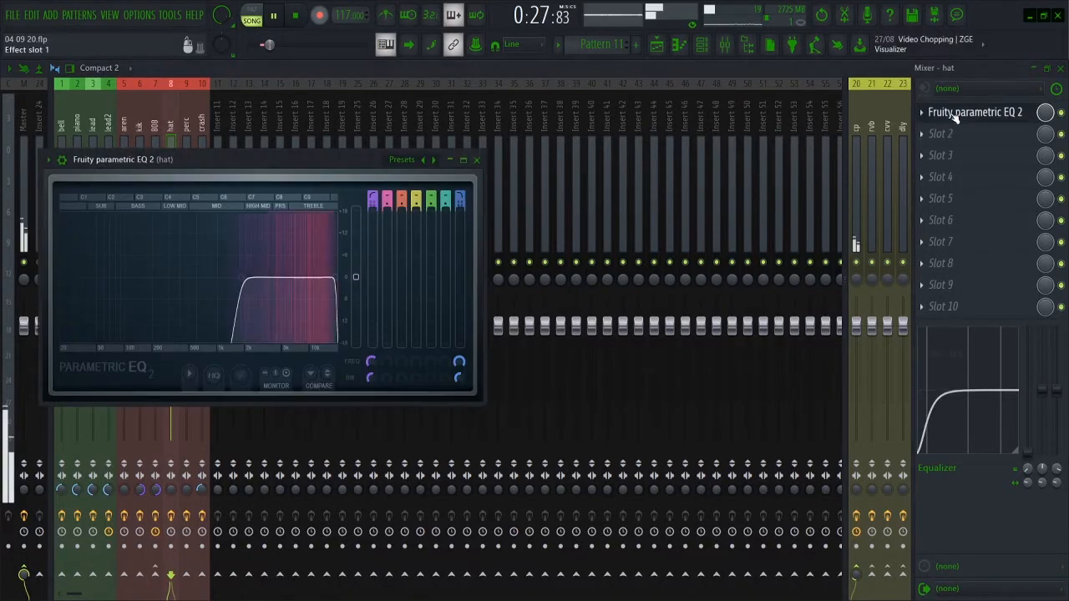
{"action": "left_click", "coordinate": [956, 117]}
{"action": "left_click", "coordinate": [1061, 68]}
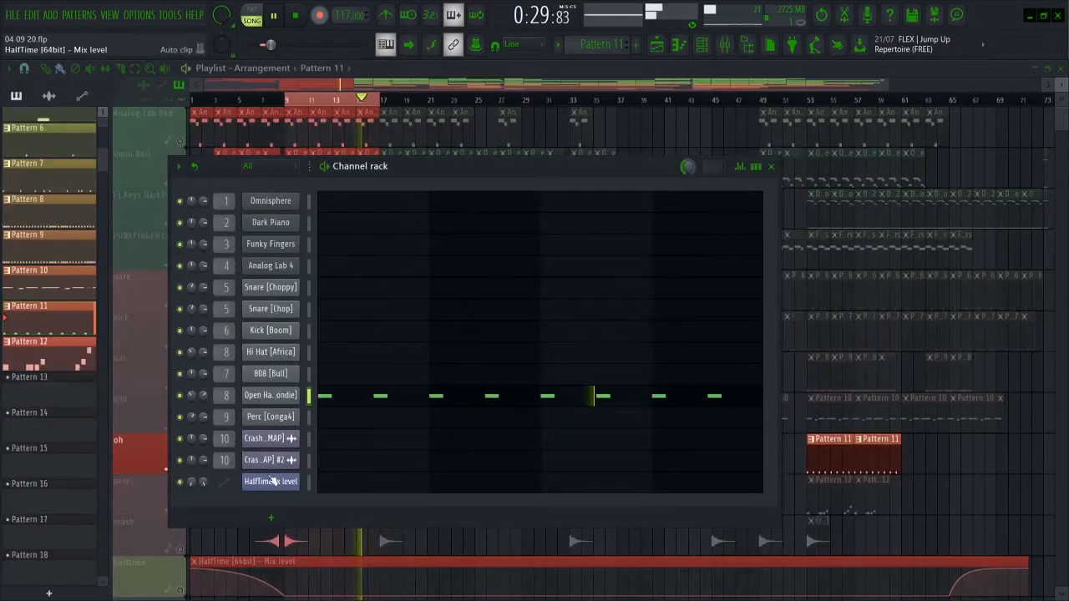
Solo the perc track and examine its Pattern 12 conga notes in the piano roll.
{"action": "left_click", "coordinate": [210, 550]}
{"action": "left_click", "coordinate": [181, 510]}
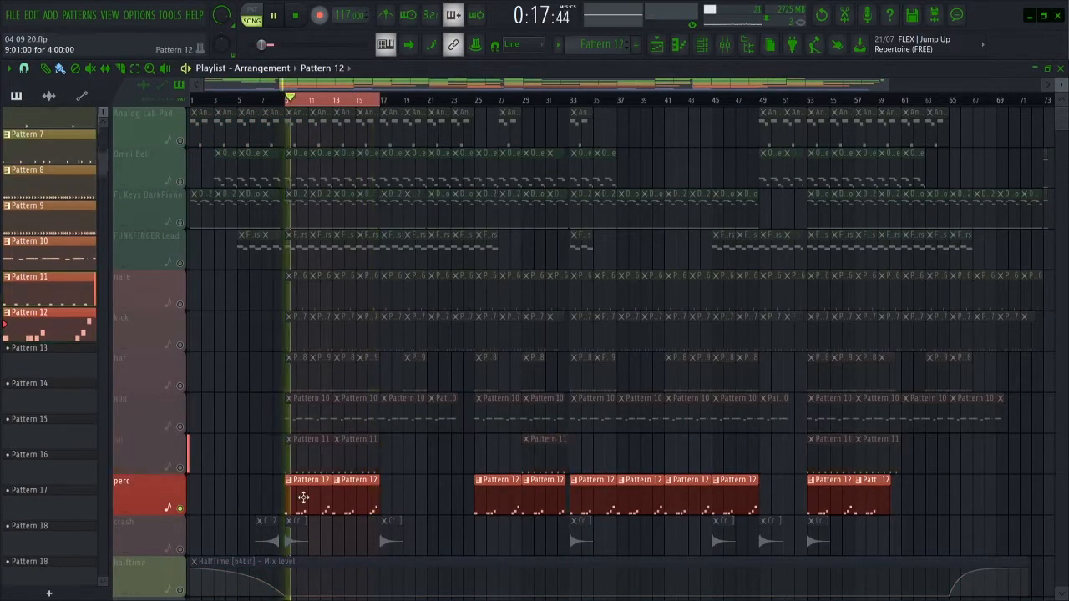
{"action": "double_click", "coordinate": [288, 496]}
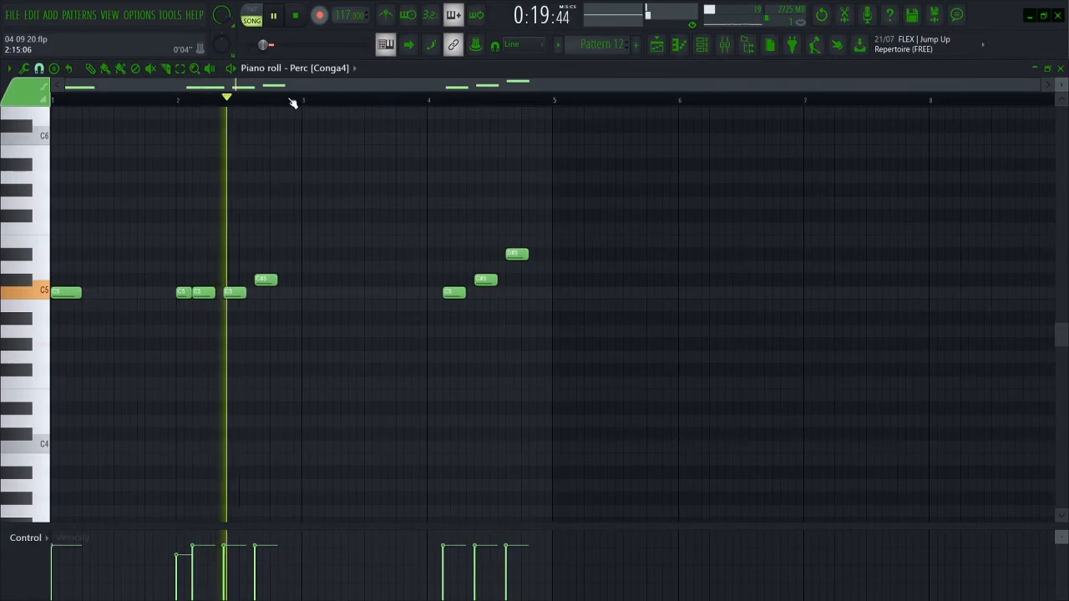
Inspect the Fruity parametric EQ 2 curve on the perc mixer track and close the mixer.
{"action": "left_click", "coordinate": [724, 48]}
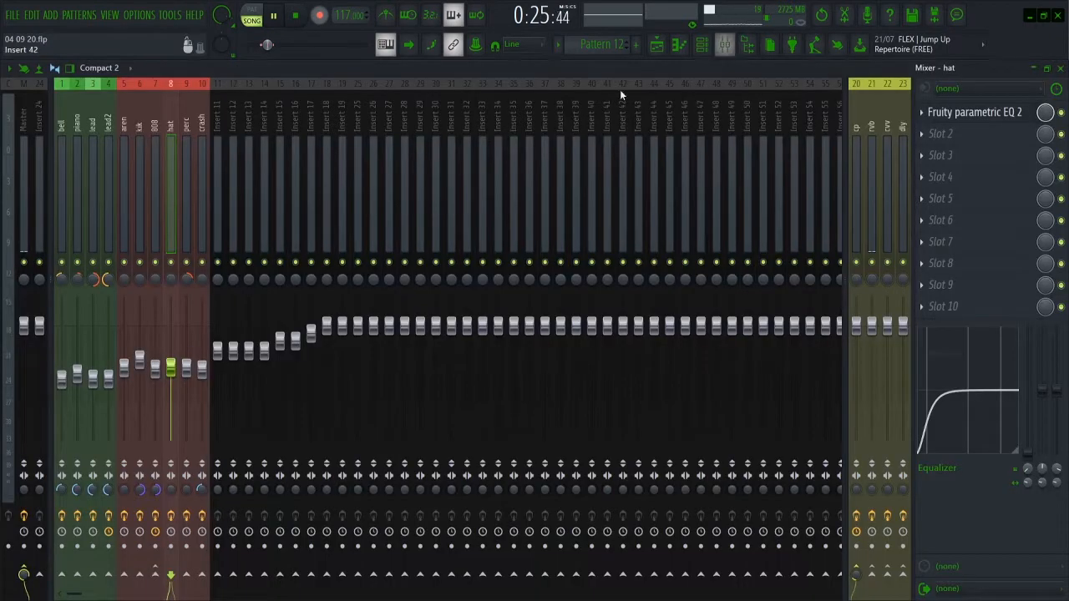
{"action": "left_click", "coordinate": [183, 158]}
{"action": "left_click", "coordinate": [964, 113]}
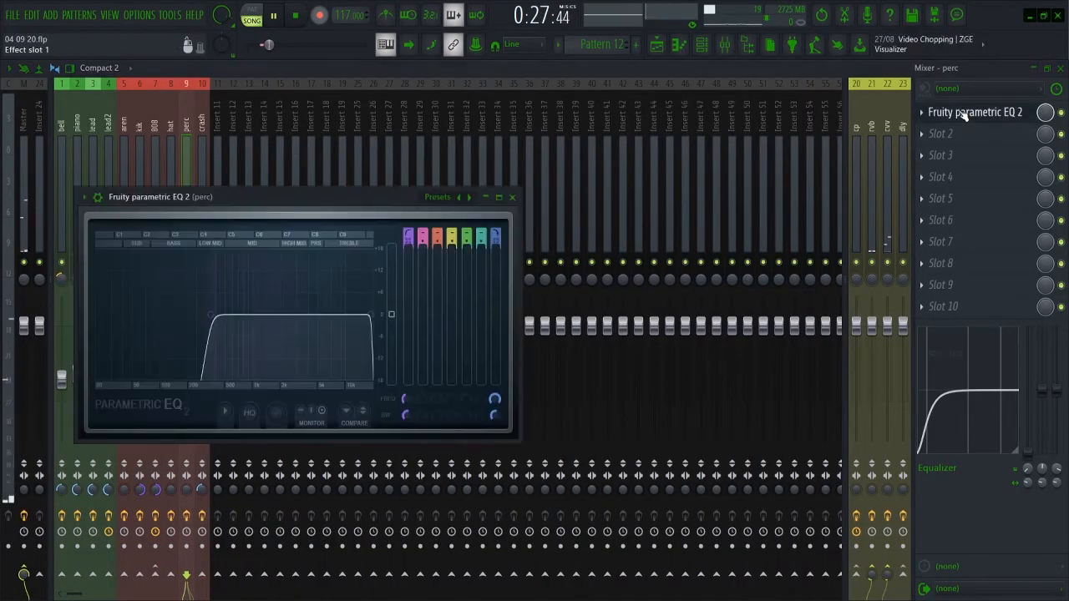
{"action": "left_click", "coordinate": [965, 113]}
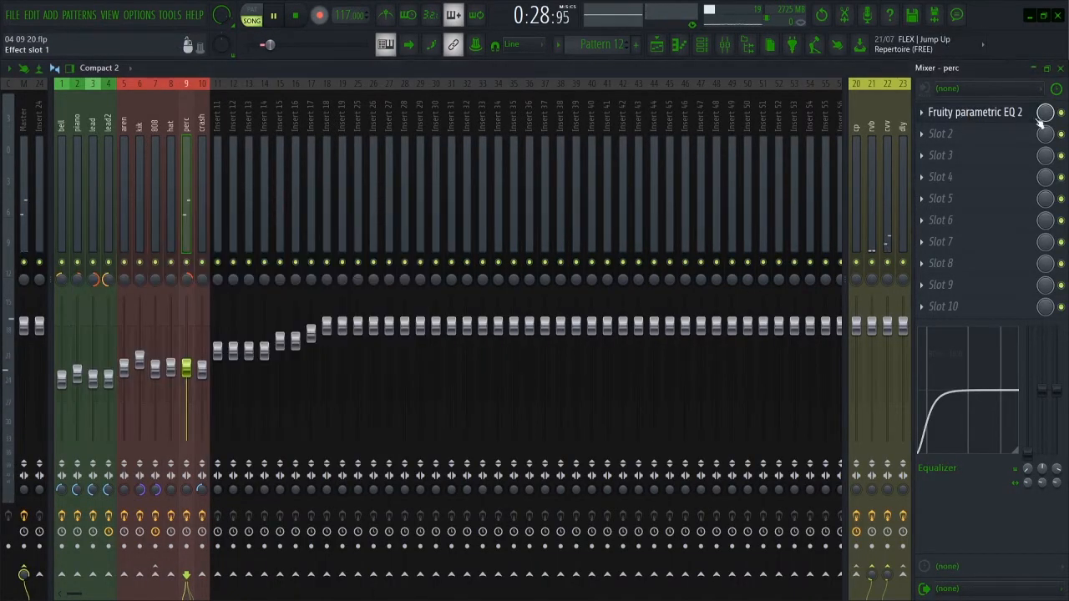
{"action": "left_click", "coordinate": [1060, 70]}
{"action": "left_click_drag", "start_coordinate": [337, 396], "coordinate": [547, 269]}
{"action": "left_click", "coordinate": [1060, 70]}
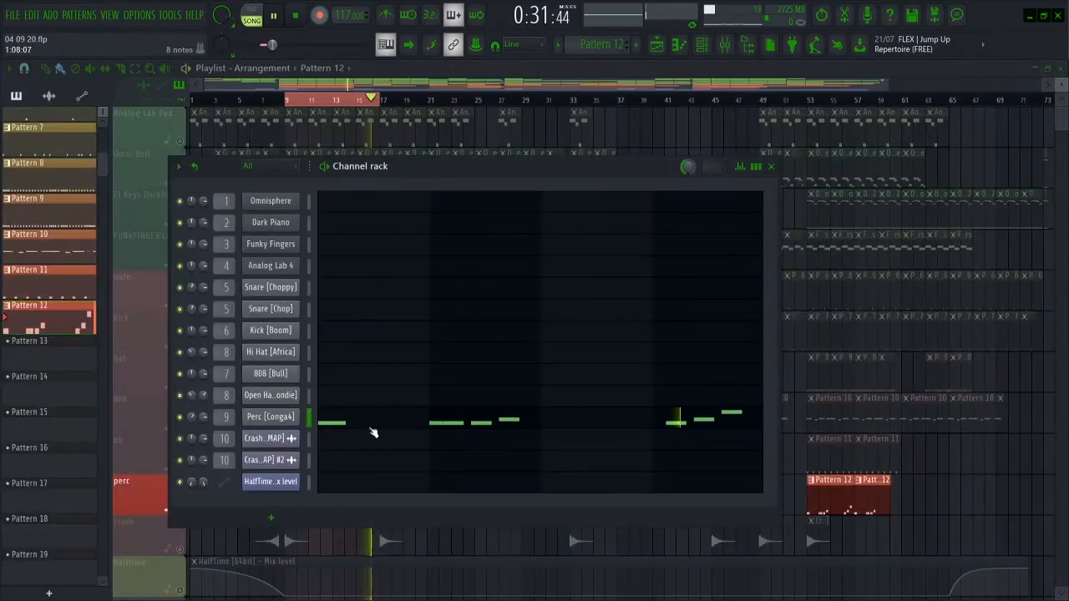
Extend the playlist time selection back to bar 7 and play the crash track on its own from bar 6.
{"action": "left_click", "coordinate": [378, 549]}
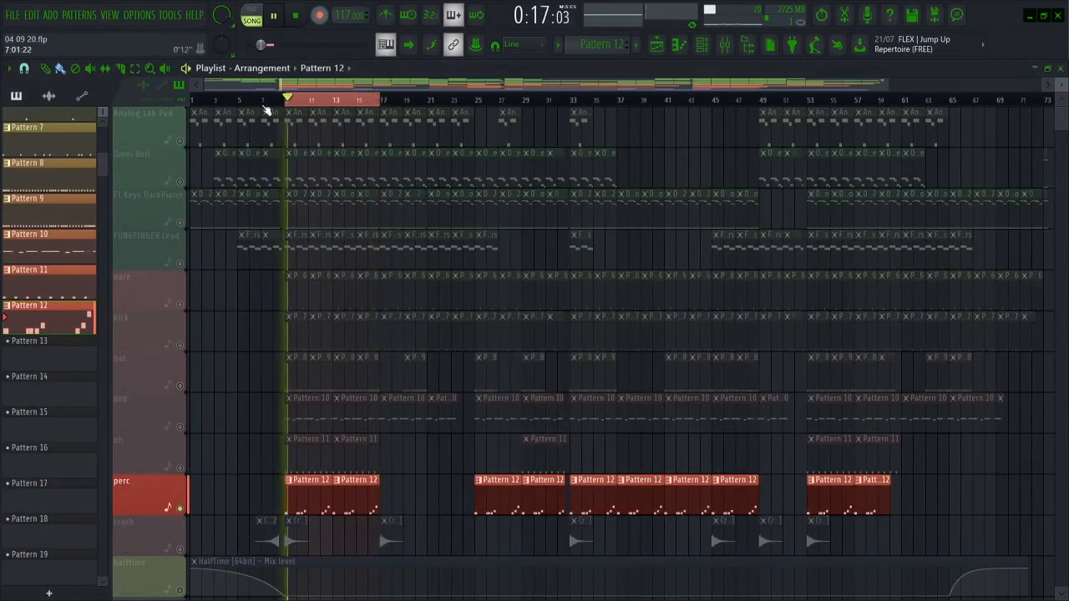
{"action": "right_click", "coordinate": [263, 101]}
{"action": "left_click", "coordinate": [180, 508]}
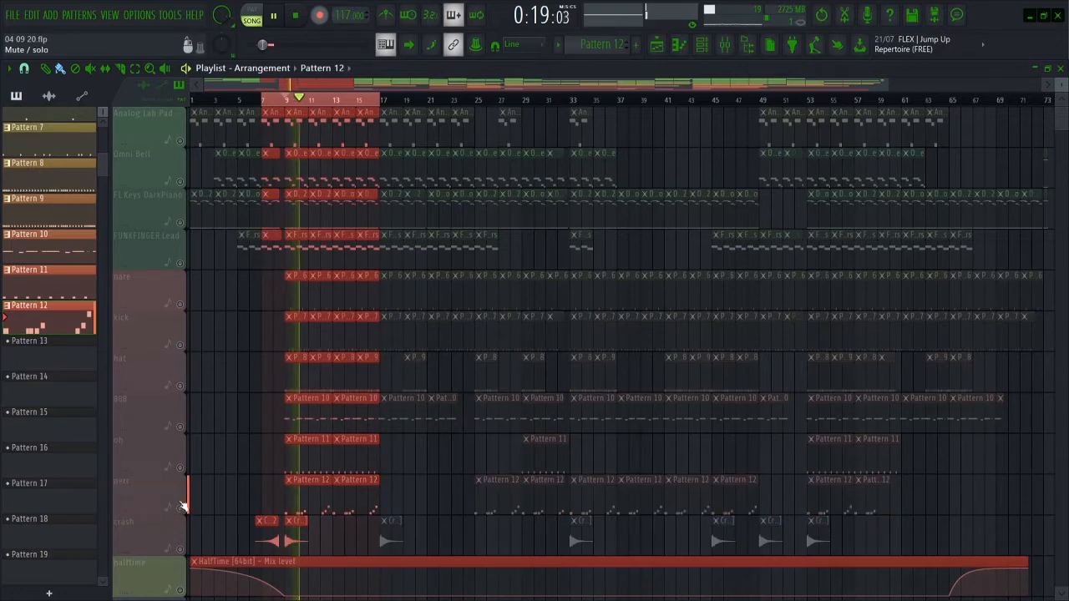
{"action": "left_click", "coordinate": [180, 549]}
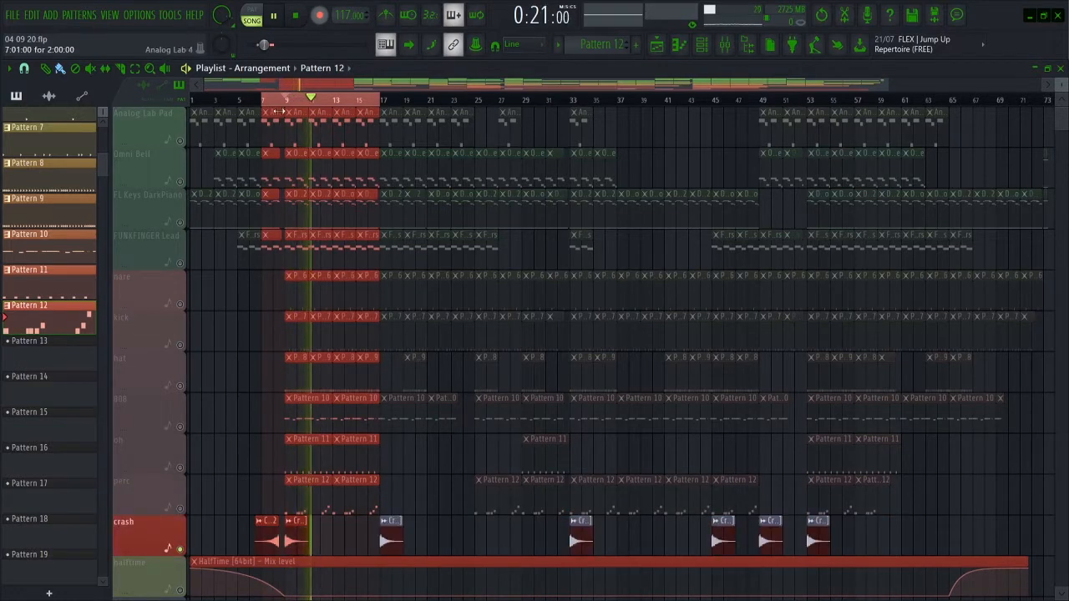
{"action": "left_click", "coordinate": [251, 100]}
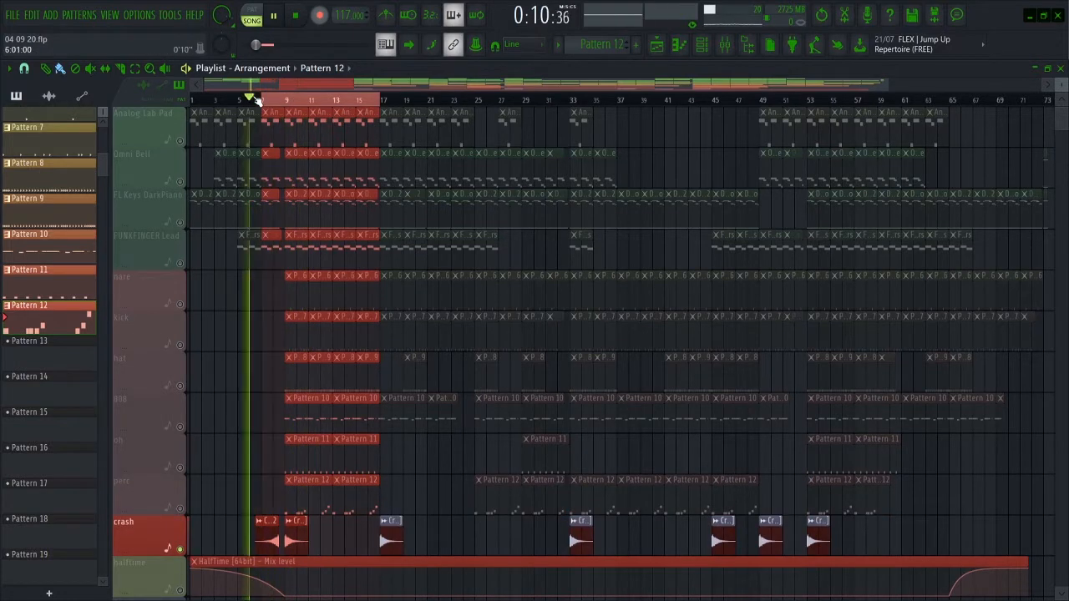
Inspect the Fruity parametric EQ 2 on the crash mixer track and watch its response as the crash plays.
{"action": "left_click", "coordinate": [724, 47]}
{"action": "left_click", "coordinate": [202, 182]}
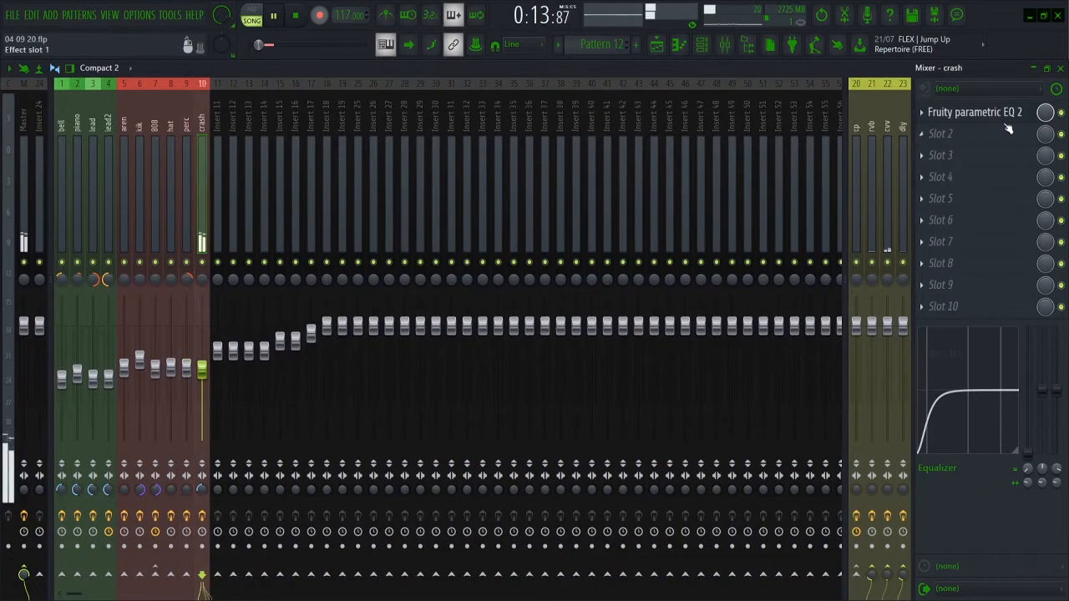
{"action": "left_click", "coordinate": [989, 116]}
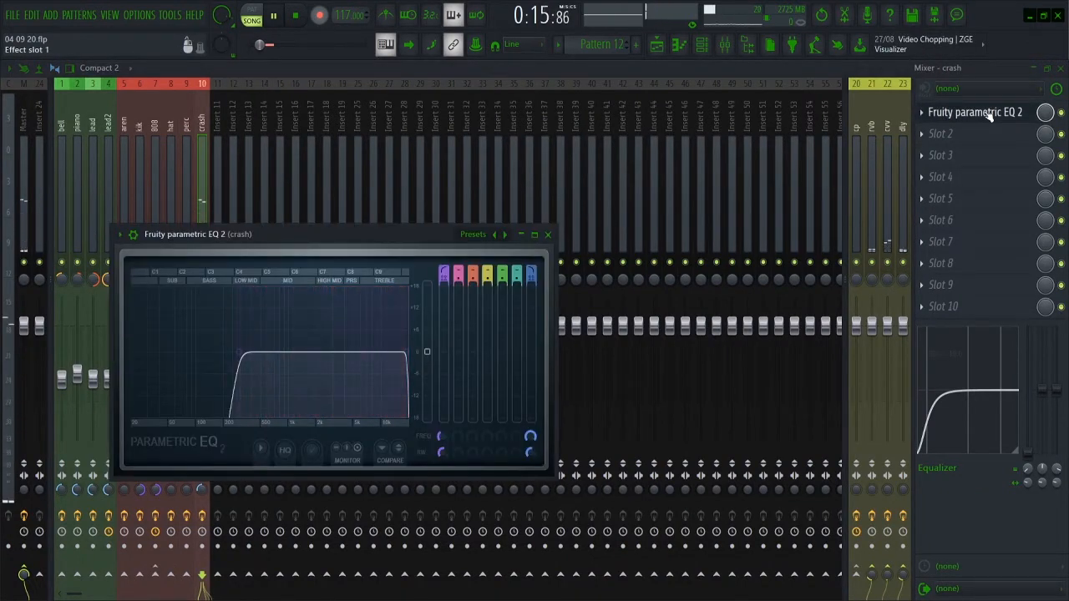
{"action": "left_click", "coordinate": [990, 115]}
{"action": "left_click", "coordinate": [1013, 115]}
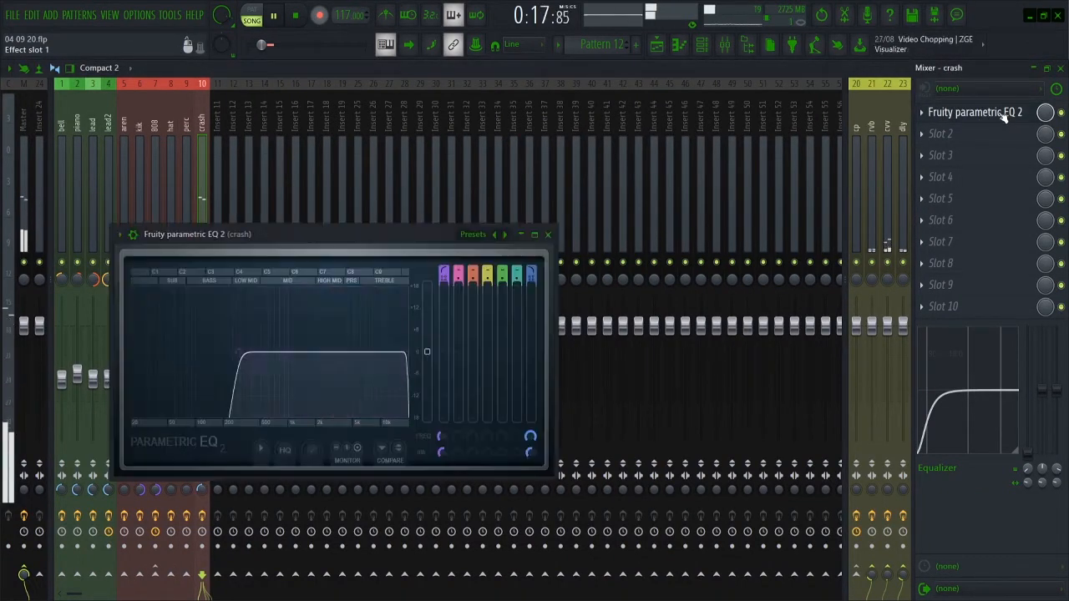
{"action": "left_click", "coordinate": [1007, 117]}
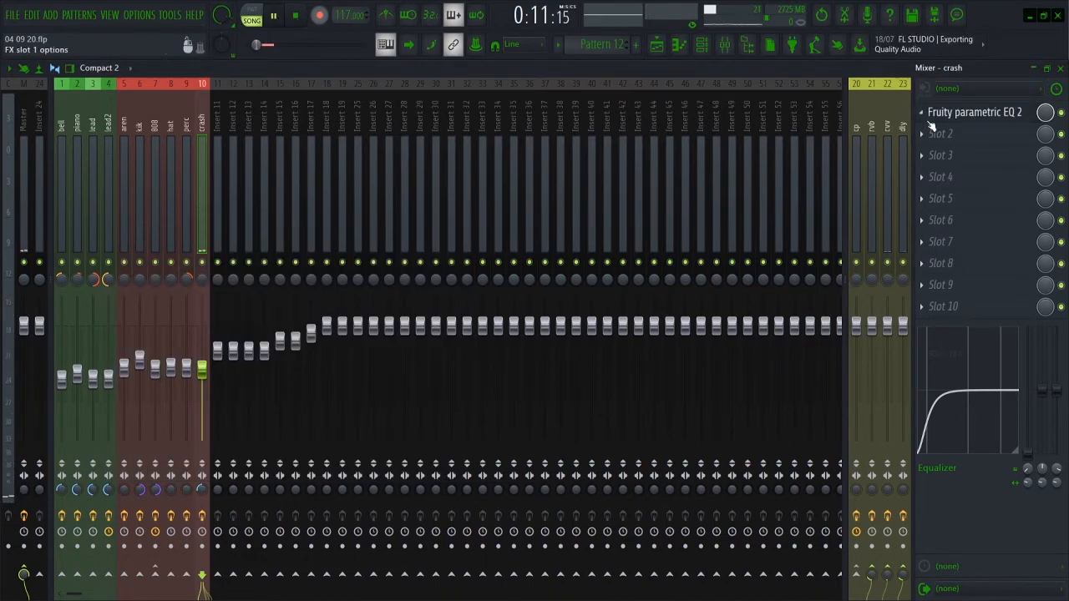
{"action": "left_click", "coordinate": [959, 117]}
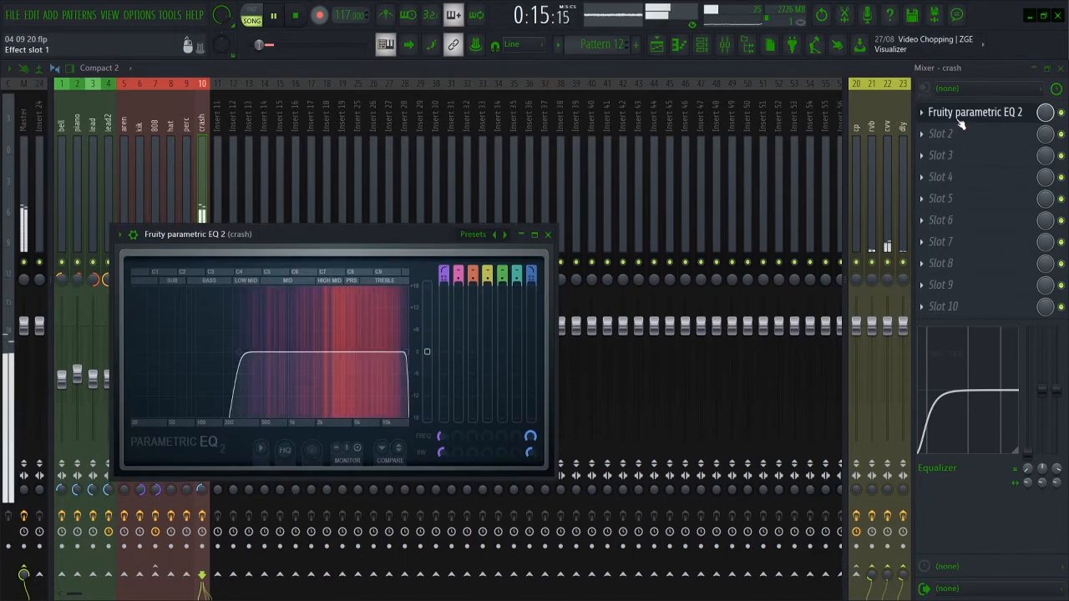
Review the Fruity Delay 3 settings on the dly send track.
{"action": "left_click", "coordinate": [904, 125]}
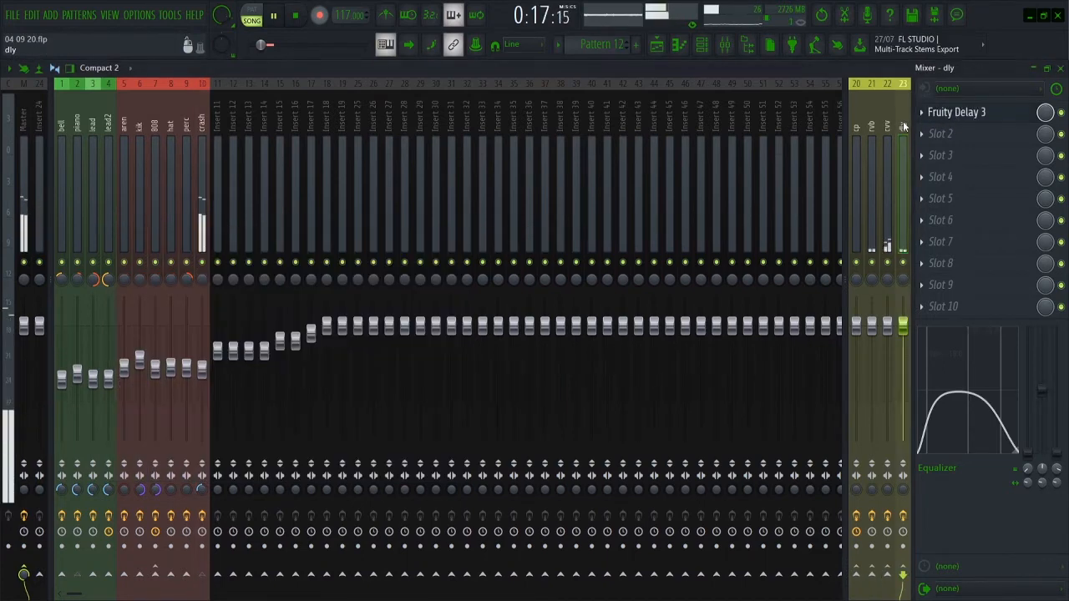
{"action": "left_click", "coordinate": [967, 122]}
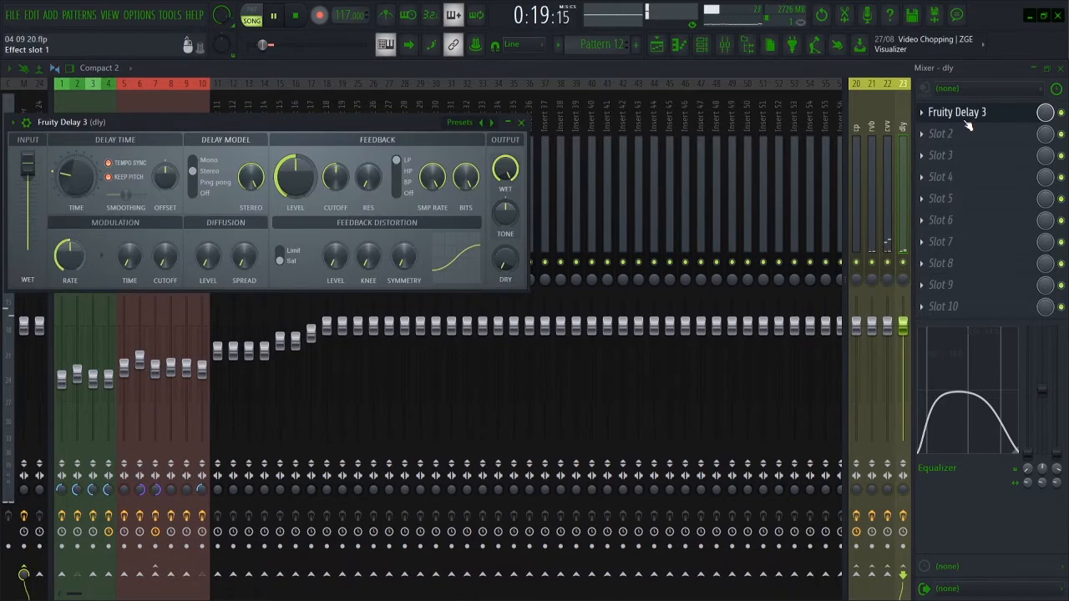
{"action": "left_click", "coordinate": [967, 122]}
Look through the effect chains of the bell, piano, lead, lead2, aren, kik and 808 mixer tracks, and return to the playlist.
{"action": "left_click", "coordinate": [112, 165]}
{"action": "left_click", "coordinate": [94, 169]}
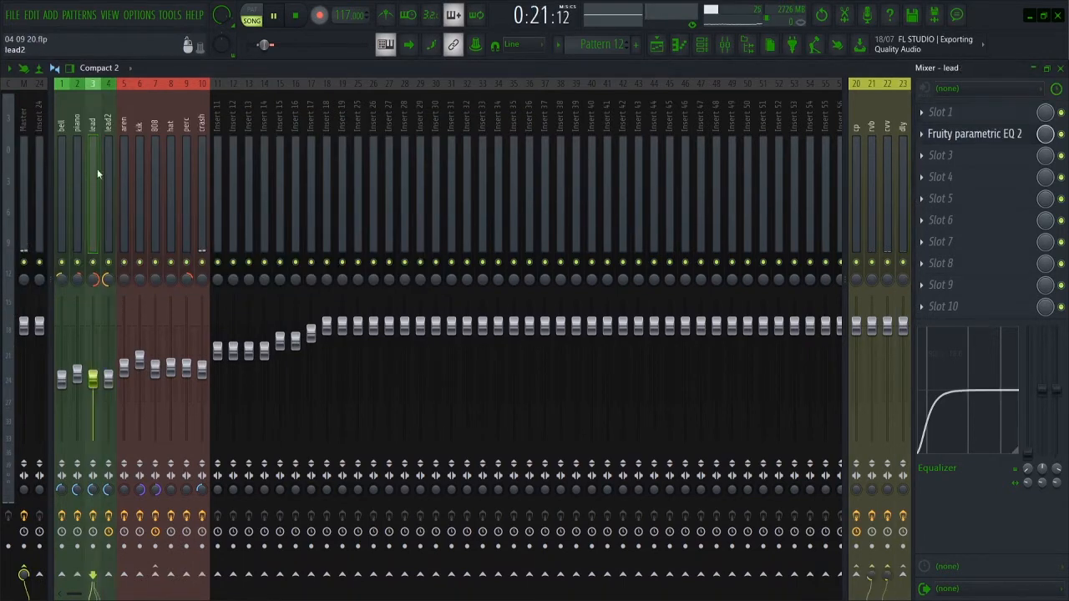
{"action": "left_click", "coordinate": [65, 176]}
{"action": "left_click", "coordinate": [74, 176]}
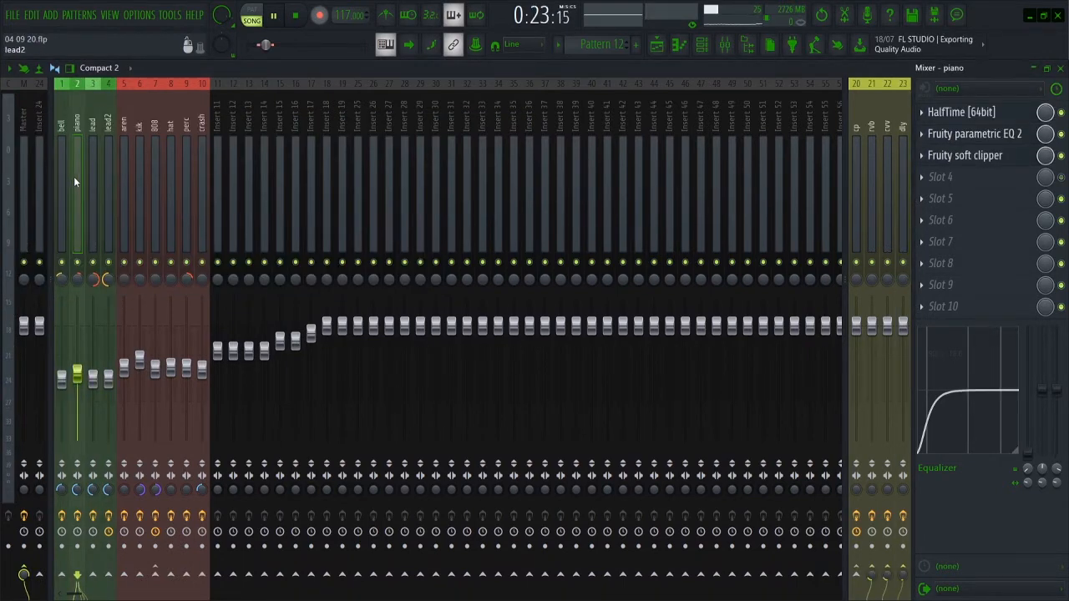
{"action": "left_click", "coordinate": [108, 181]}
{"action": "left_click", "coordinate": [124, 185]}
{"action": "left_click", "coordinate": [140, 190]}
{"action": "left_click", "coordinate": [155, 192]}
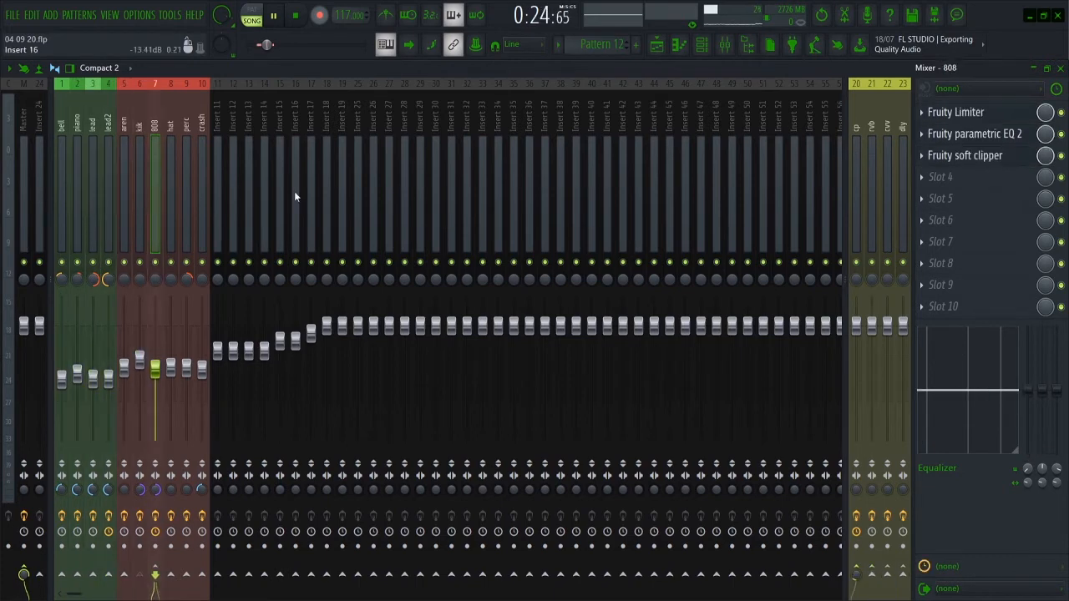
{"action": "left_click", "coordinate": [1057, 68]}
Unmute all drum tracks, the halftime automation and the four melodic tracks from FUNKFINGER Lead up to Analog Lab Pad.
{"action": "mouse_move", "coordinate": [190, 513]}
{"action": "left_mouse_down"}
{"action": "mouse_move", "coordinate": [184, 338]}
{"action": "mouse_move", "coordinate": [249, 147]}
{"action": "left_mouse_up"}
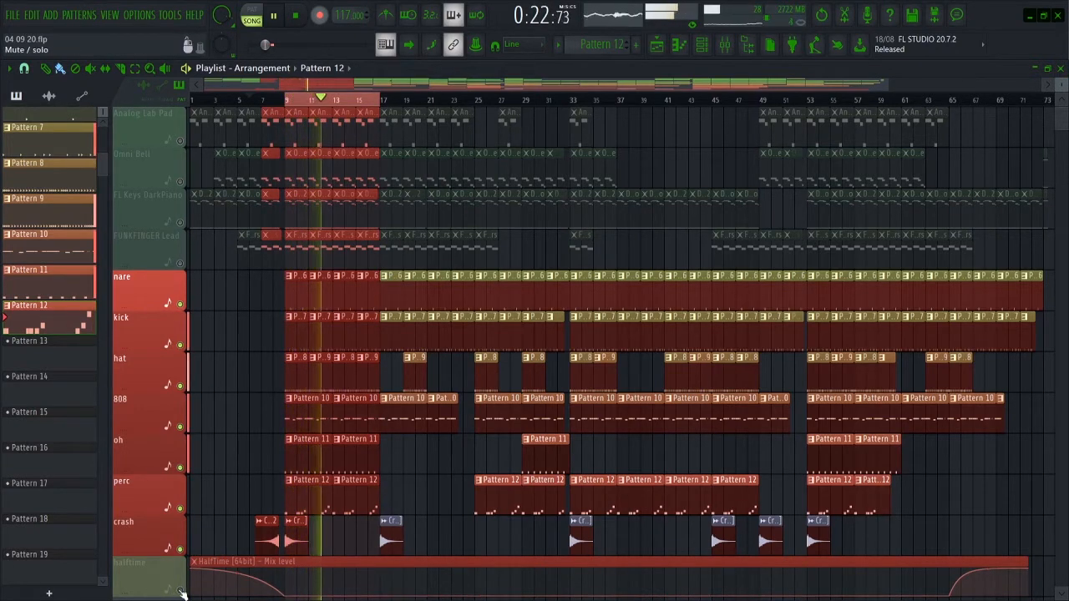
{"action": "left_click", "coordinate": [181, 592]}
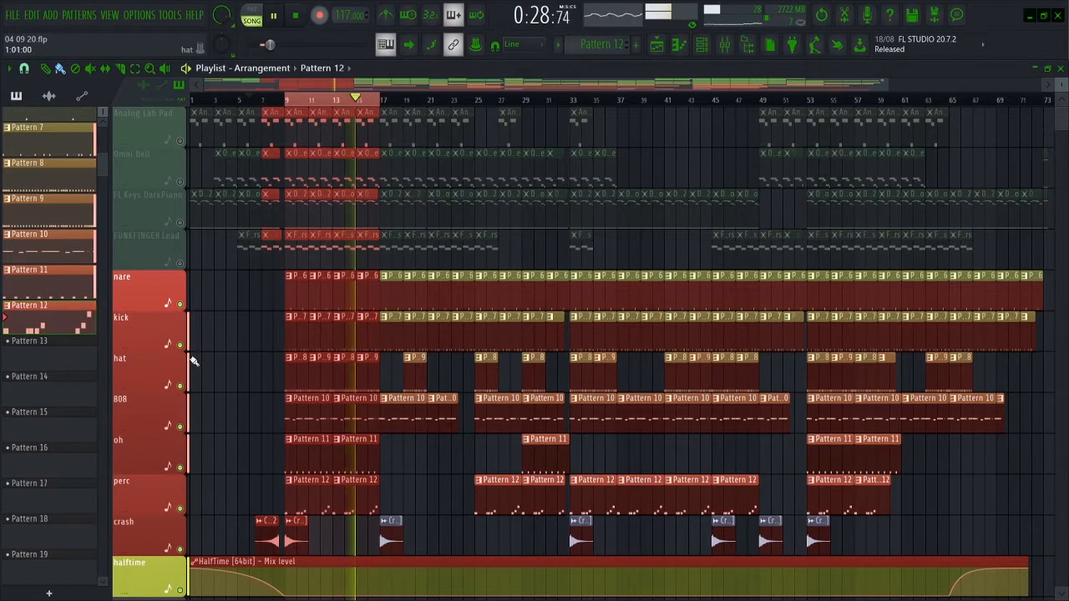
{"action": "left_click", "coordinate": [180, 263]}
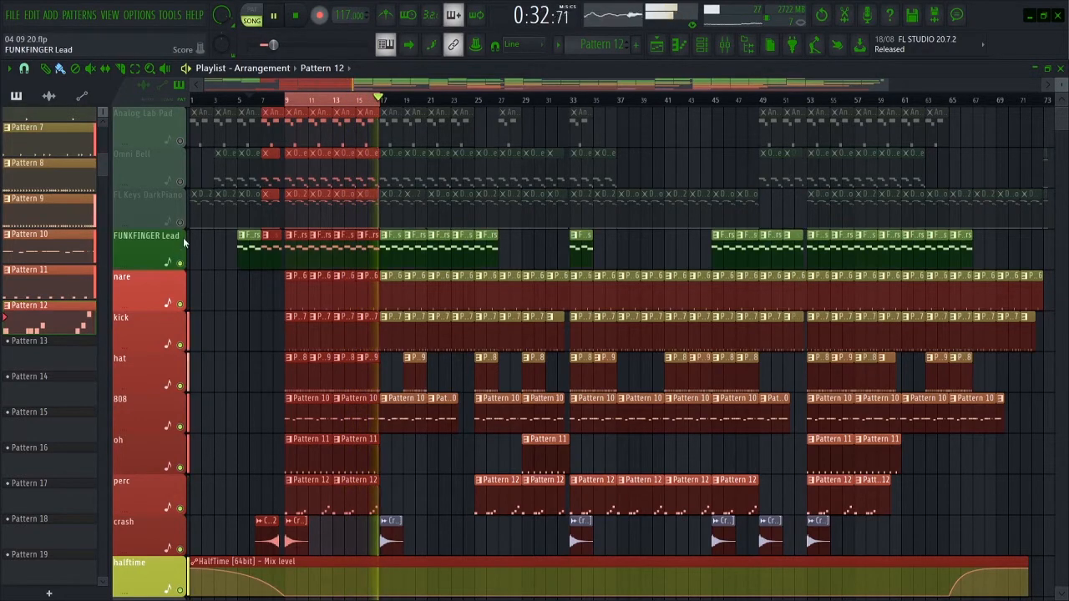
{"action": "left_click", "coordinate": [180, 222]}
{"action": "left_click", "coordinate": [181, 181]}
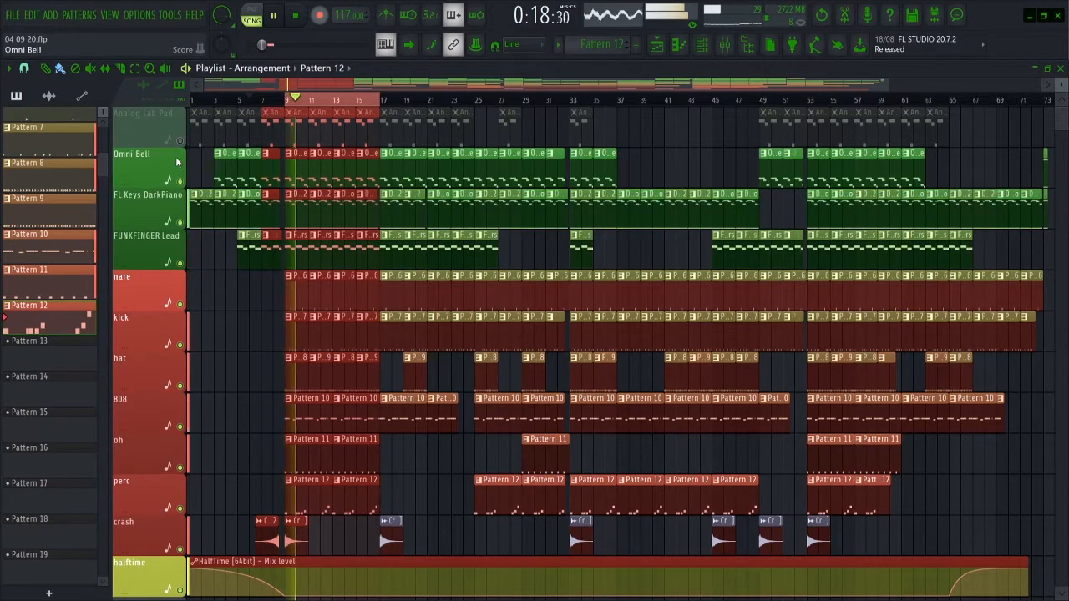
{"action": "left_click", "coordinate": [180, 140]}
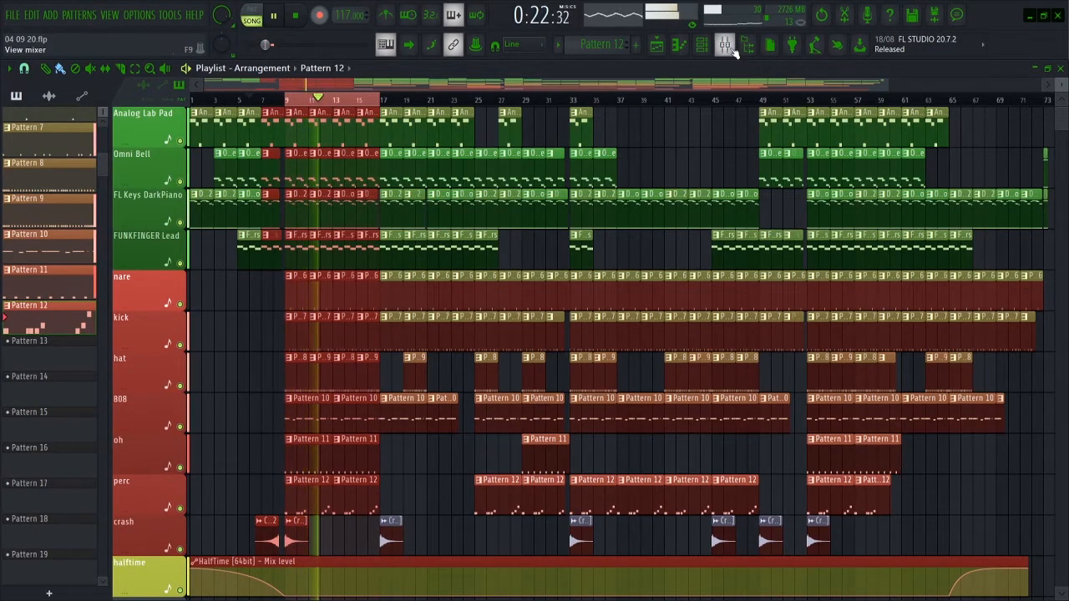
Check the Master mixer track's level and effect slots during full playback, and return to the playlist.
{"action": "left_click", "coordinate": [725, 46]}
{"action": "left_click", "coordinate": [25, 167]}
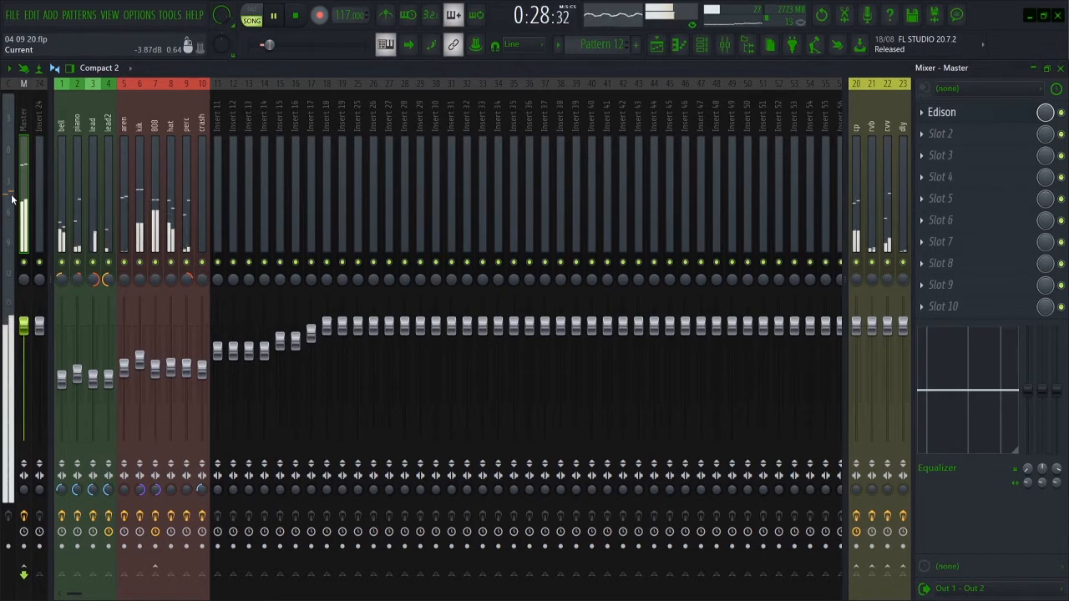
{"action": "left_click", "coordinate": [1061, 69]}
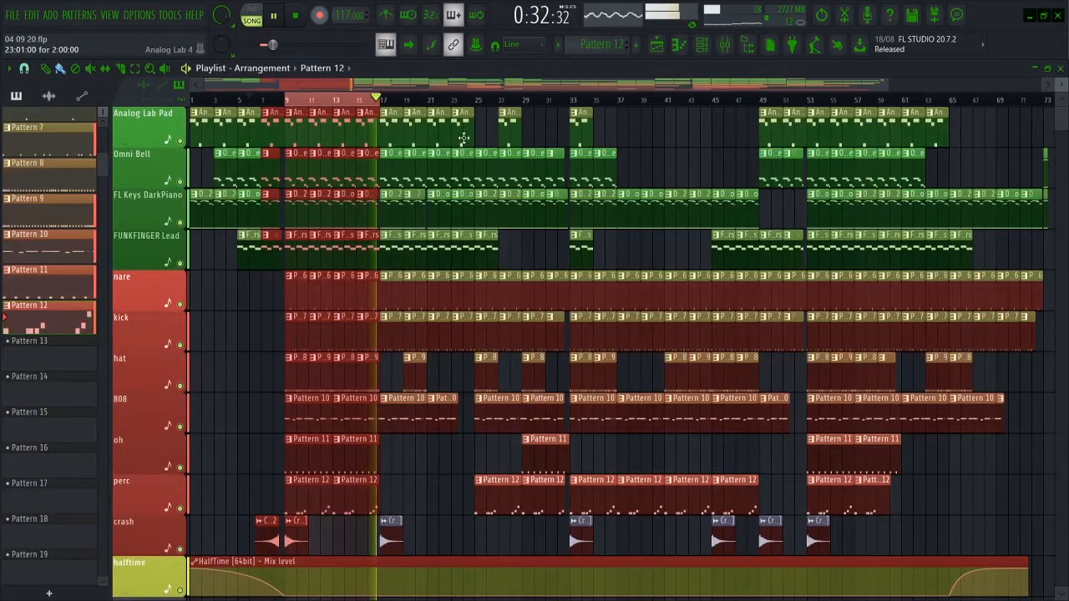
Stop the beat in the playlist, switch to iZotope Ozone, and audition Imager bands 2, 3 and 4 in solo during playback.
{"action": "left_click", "coordinate": [297, 17]}
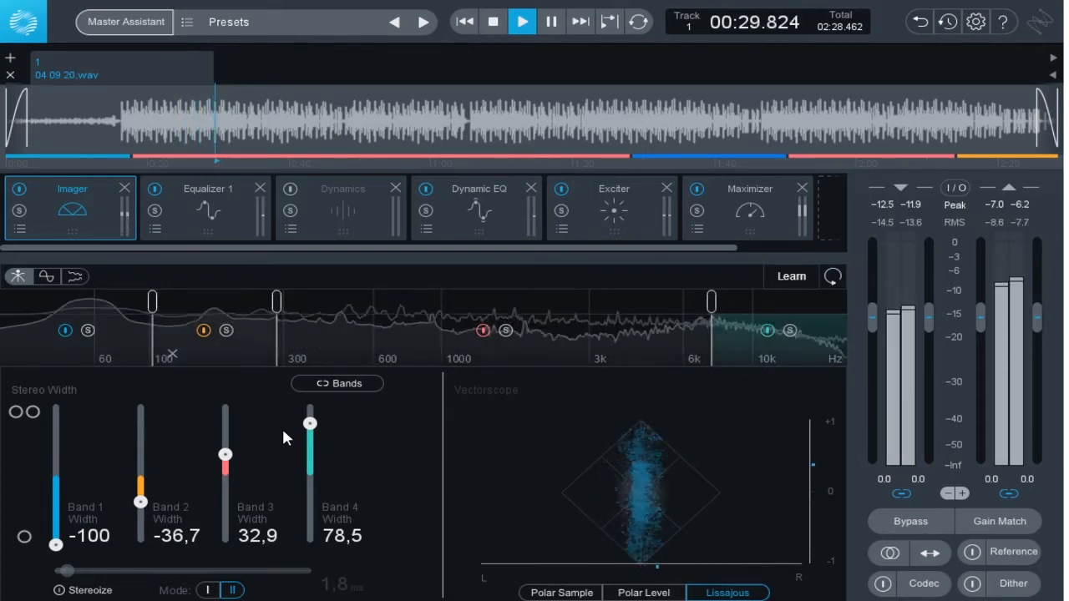
{"action": "left_click", "coordinate": [225, 330]}
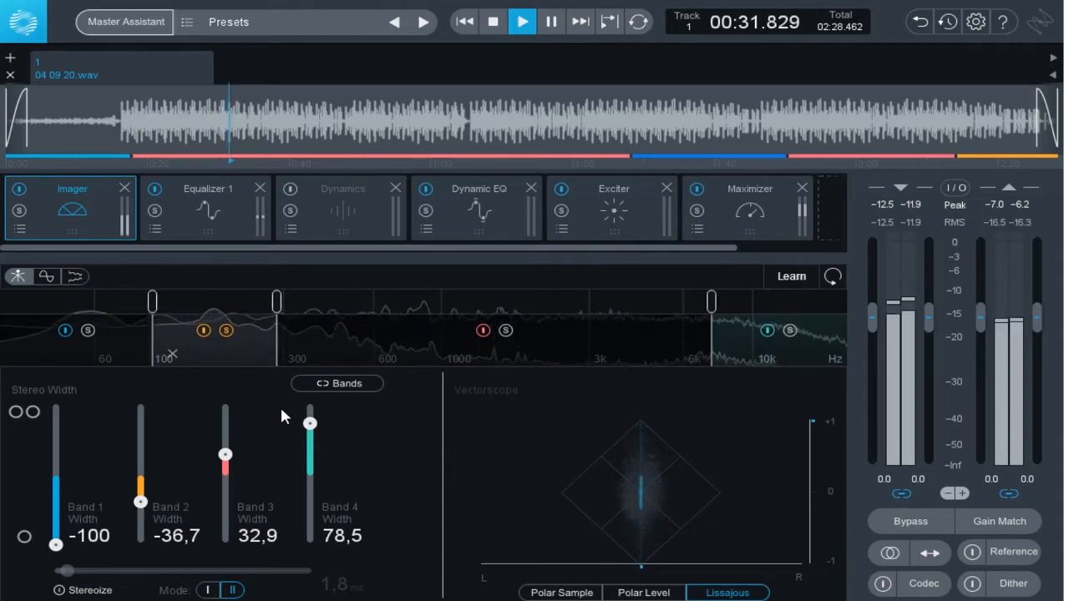
{"action": "left_click", "coordinate": [225, 331]}
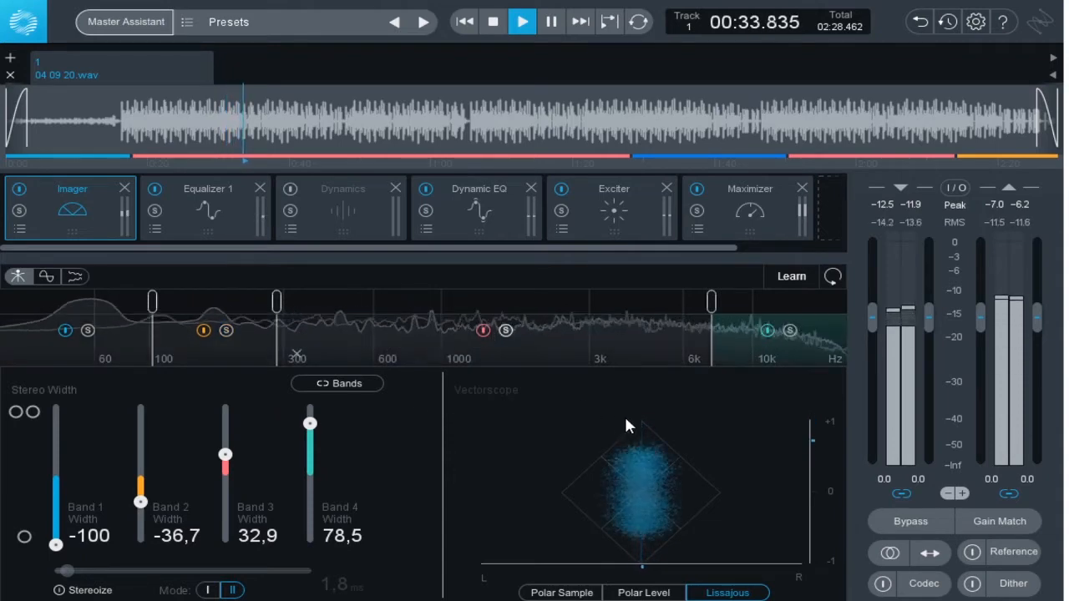
{"action": "left_click", "coordinate": [505, 330]}
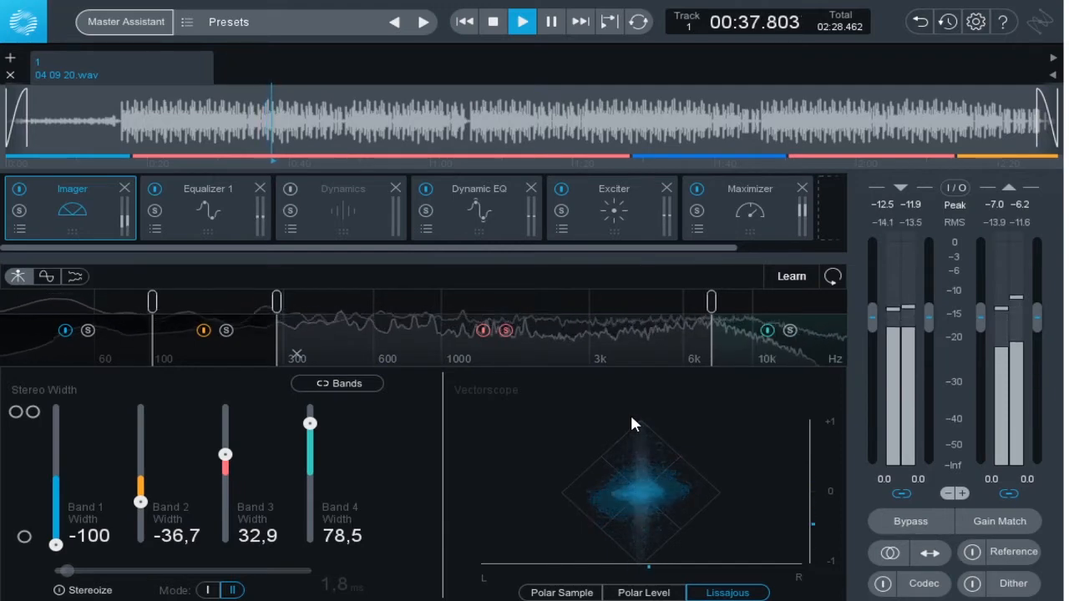
{"action": "left_click", "coordinate": [506, 331]}
{"action": "left_click", "coordinate": [789, 331]}
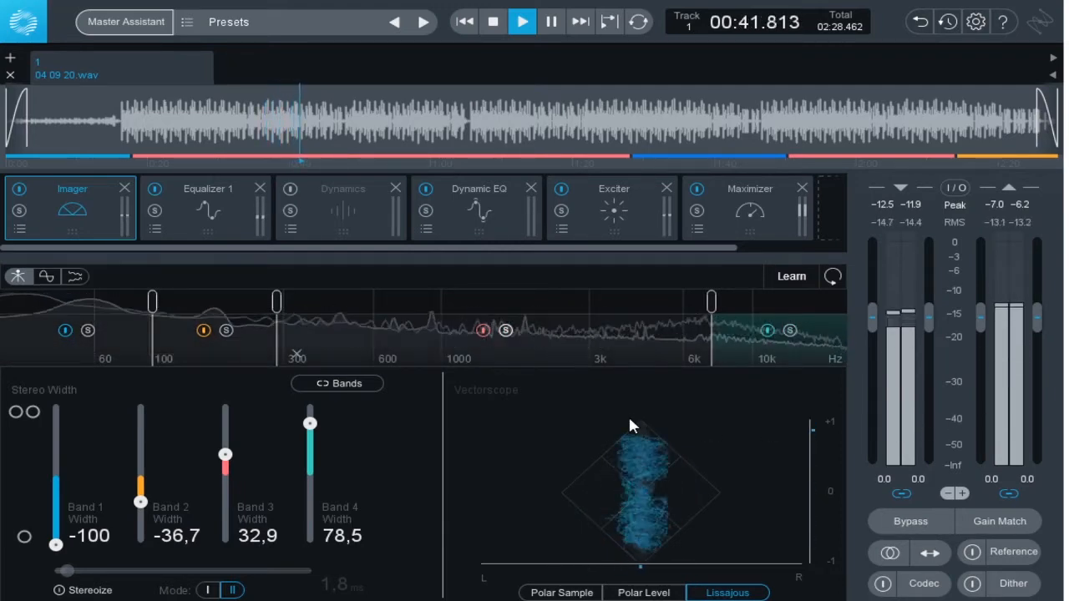
{"action": "left_click", "coordinate": [505, 331]}
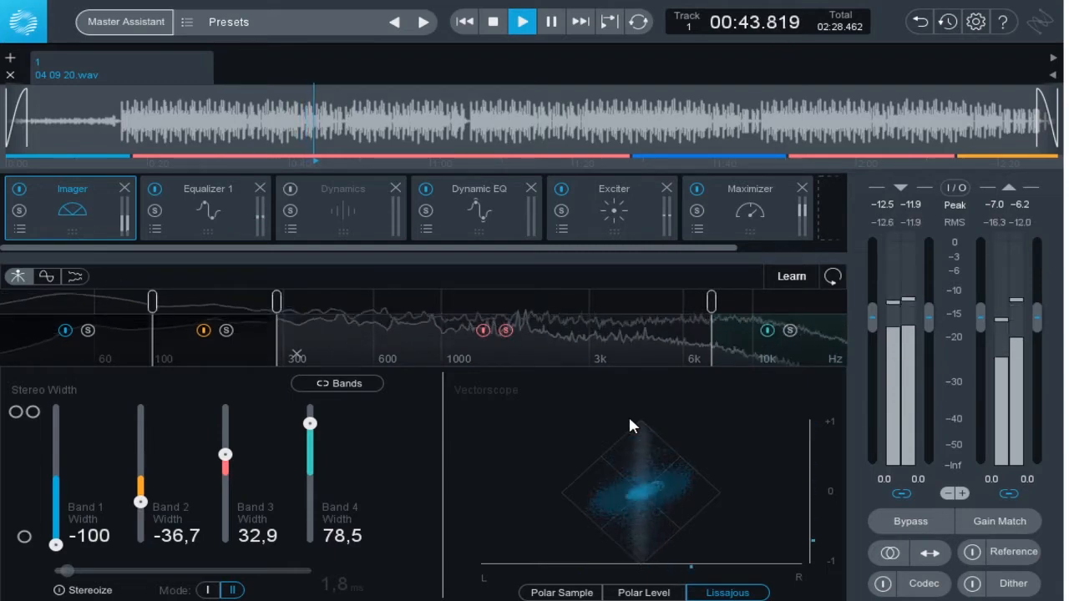
{"action": "left_click", "coordinate": [505, 331]}
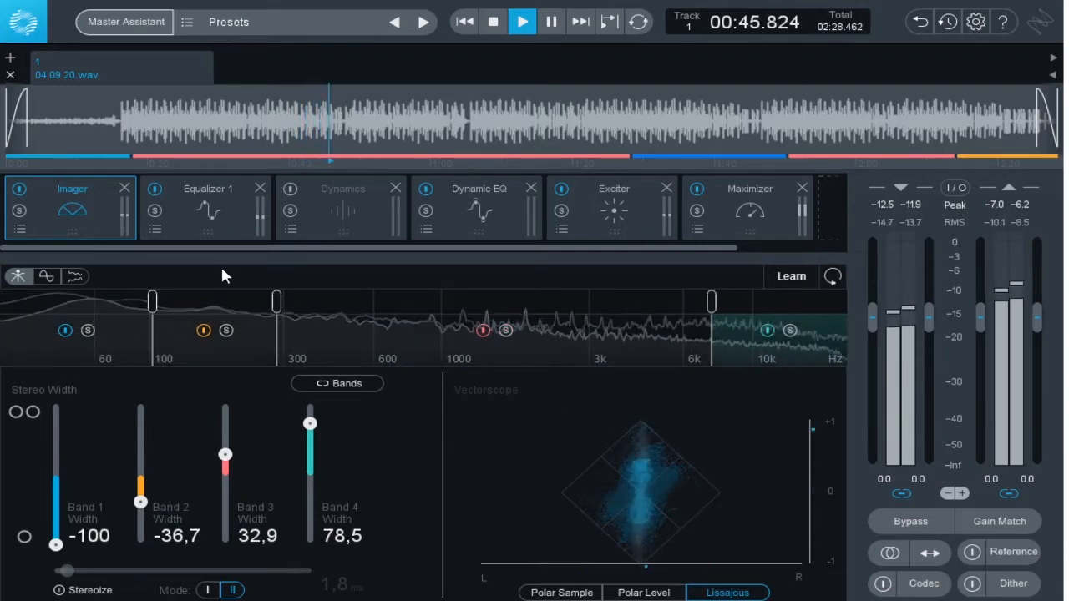
Open Equalizer 1 and audition EQ bands 1, 2, 3, 4 and 8 one at a time in solo.
{"action": "left_click", "coordinate": [231, 216]}
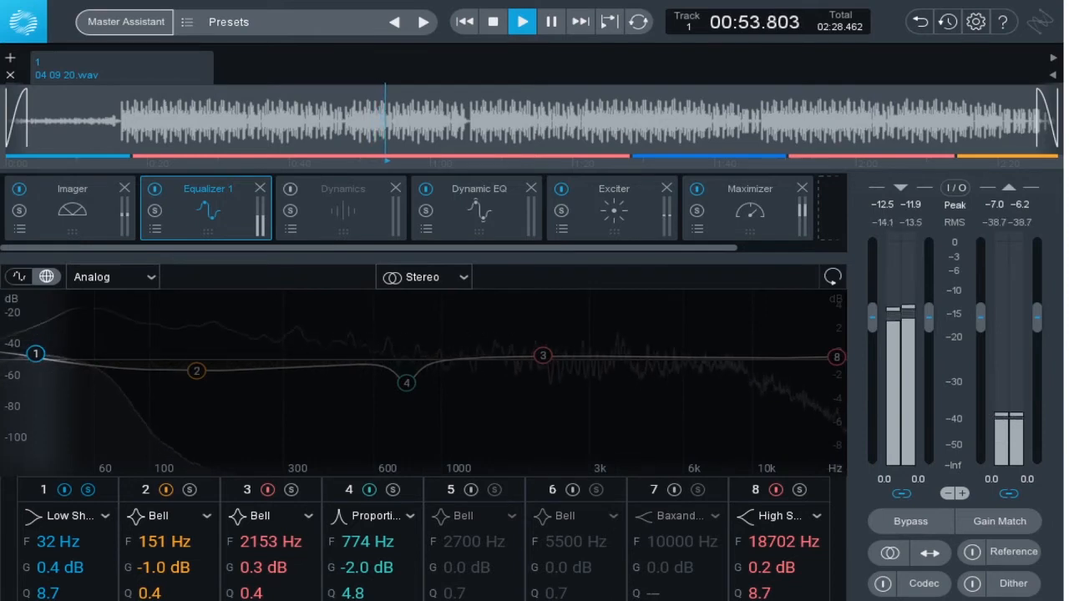
{"action": "left_click", "coordinate": [88, 491]}
{"action": "left_click", "coordinate": [190, 490]}
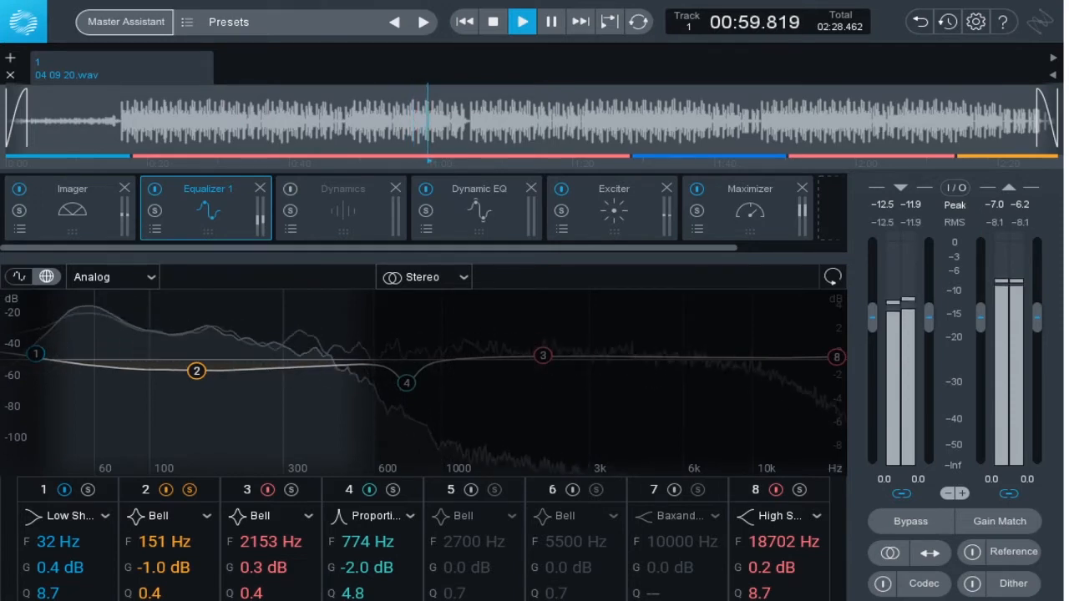
{"action": "left_click", "coordinate": [190, 490]}
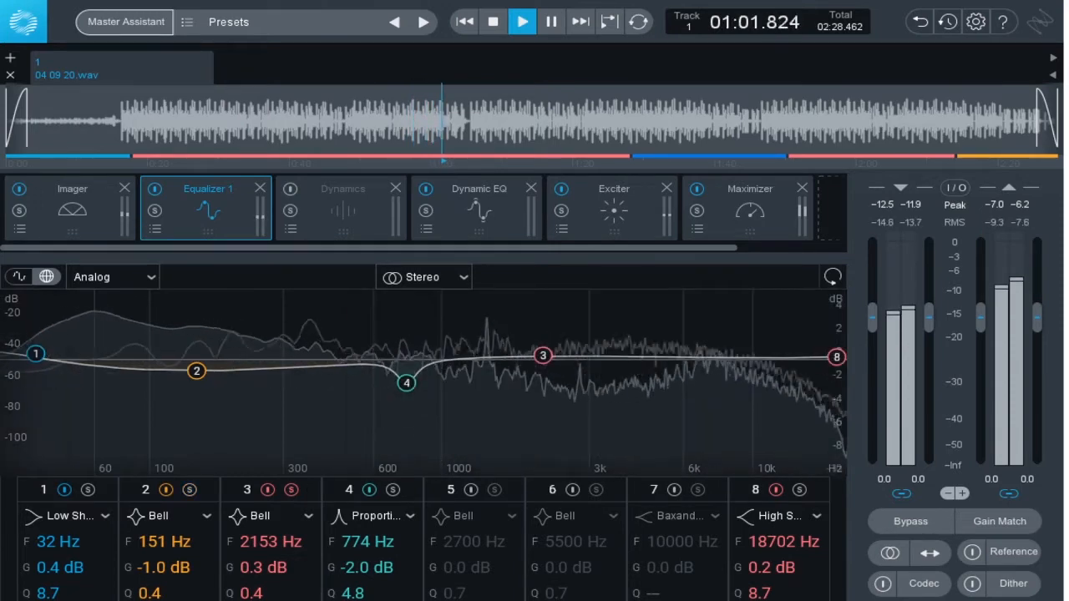
{"action": "left_click", "coordinate": [291, 490]}
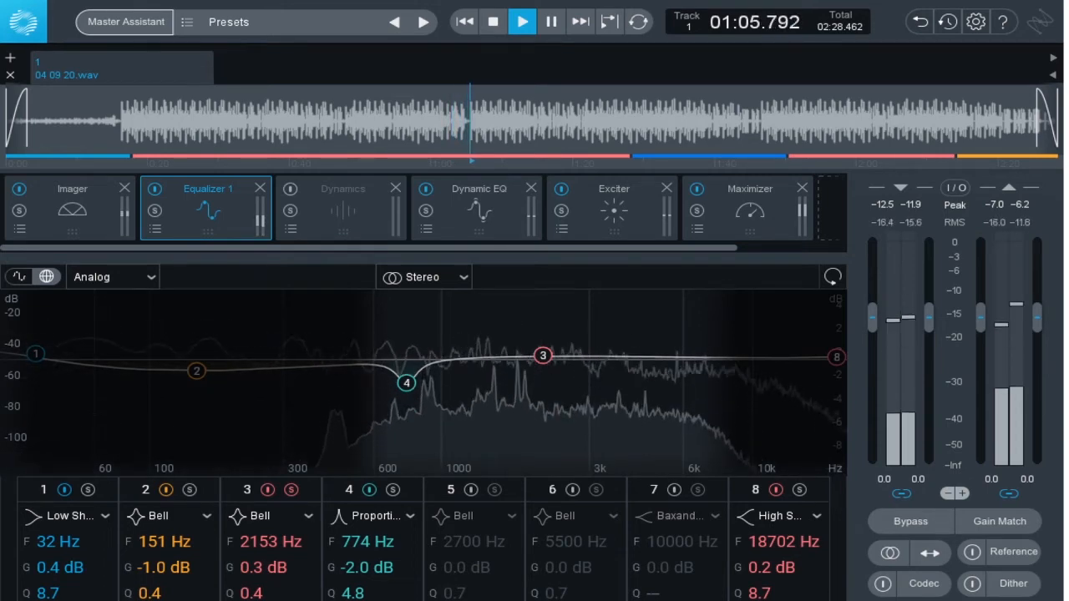
{"action": "left_click", "coordinate": [291, 490]}
{"action": "left_click", "coordinate": [393, 491]}
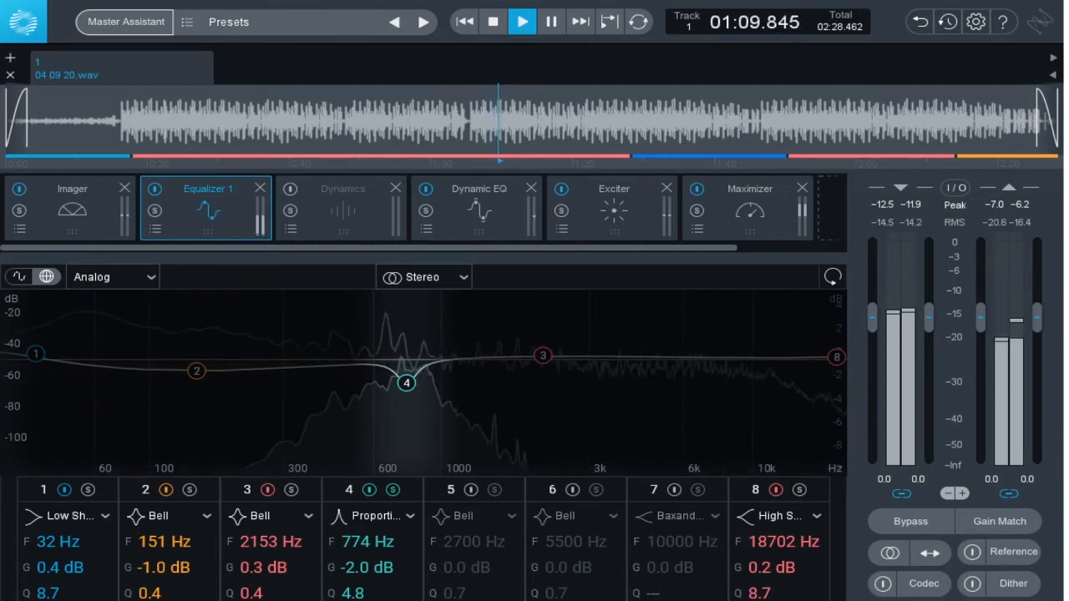
{"action": "left_click", "coordinate": [393, 490]}
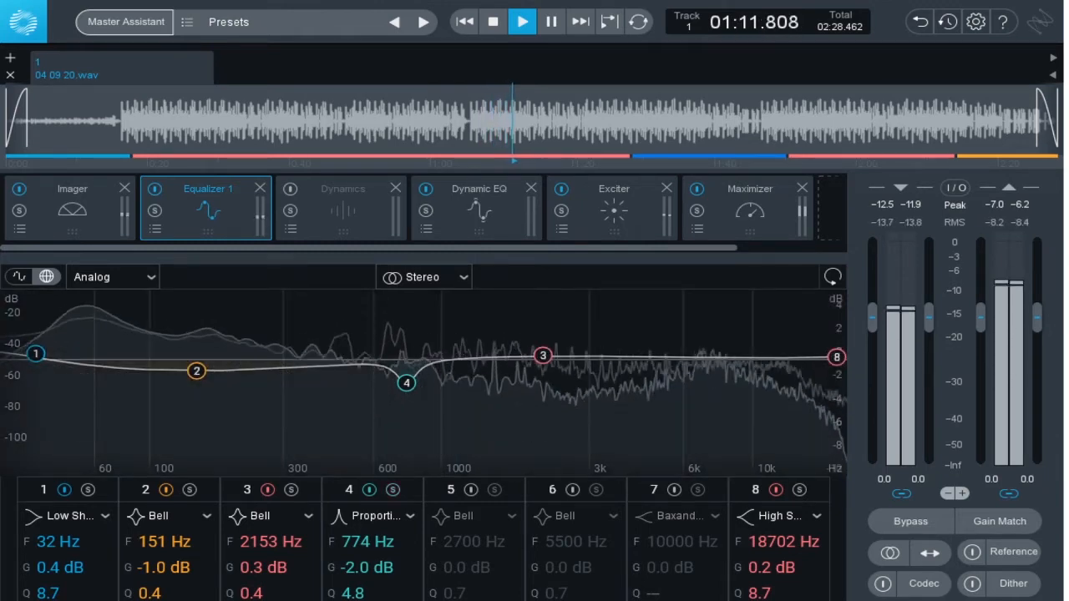
{"action": "left_click", "coordinate": [799, 491]}
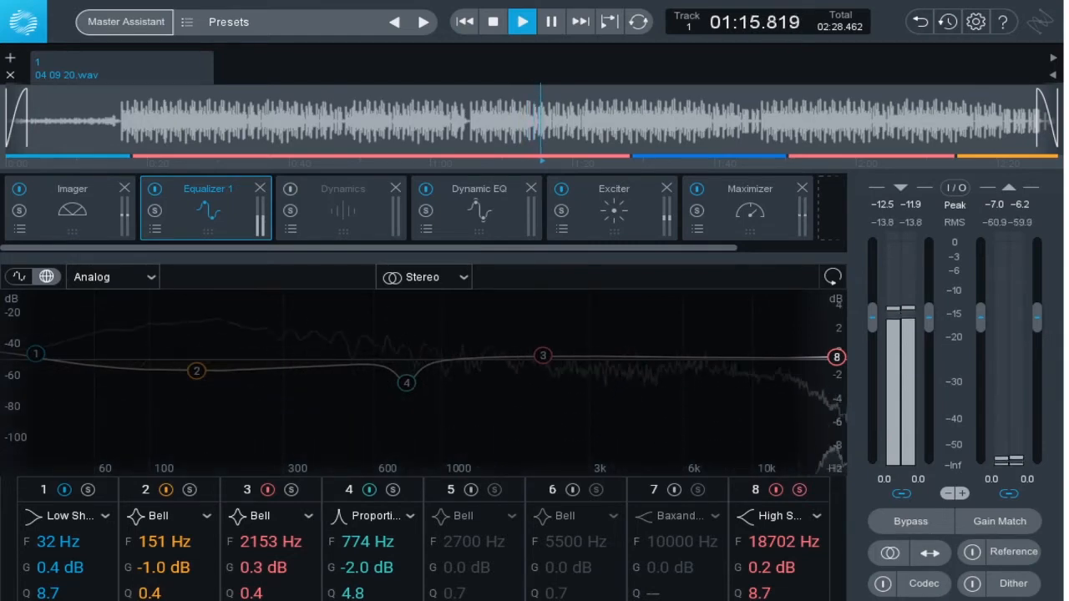
{"action": "left_click", "coordinate": [800, 491]}
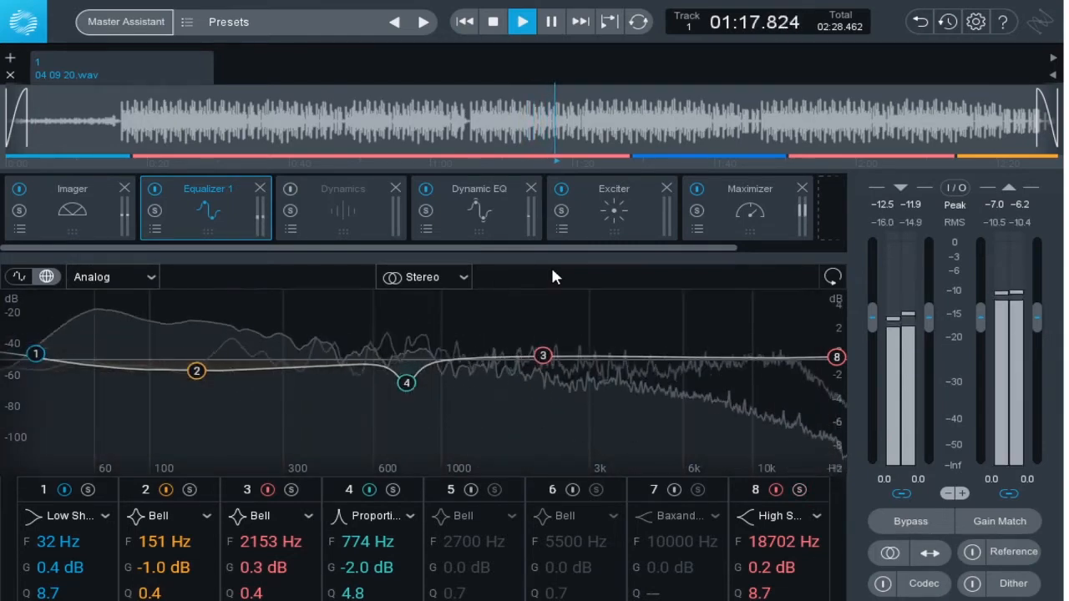
Open the Dynamic EQ and review bands 1 and 3, auditioning each one in solo.
{"action": "left_click", "coordinate": [502, 217]}
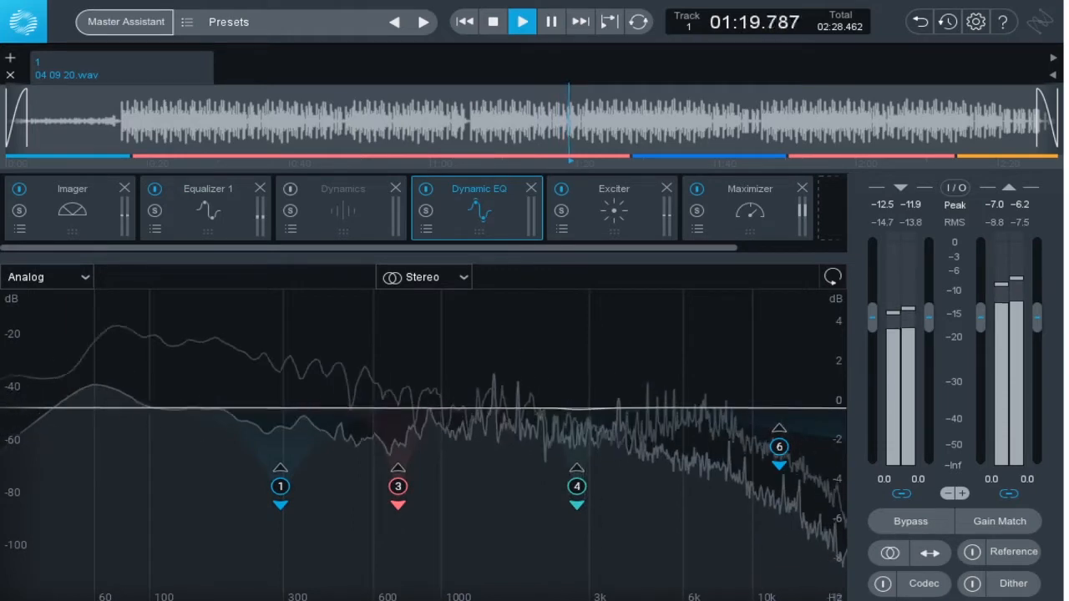
{"action": "left_click", "coordinate": [279, 486]}
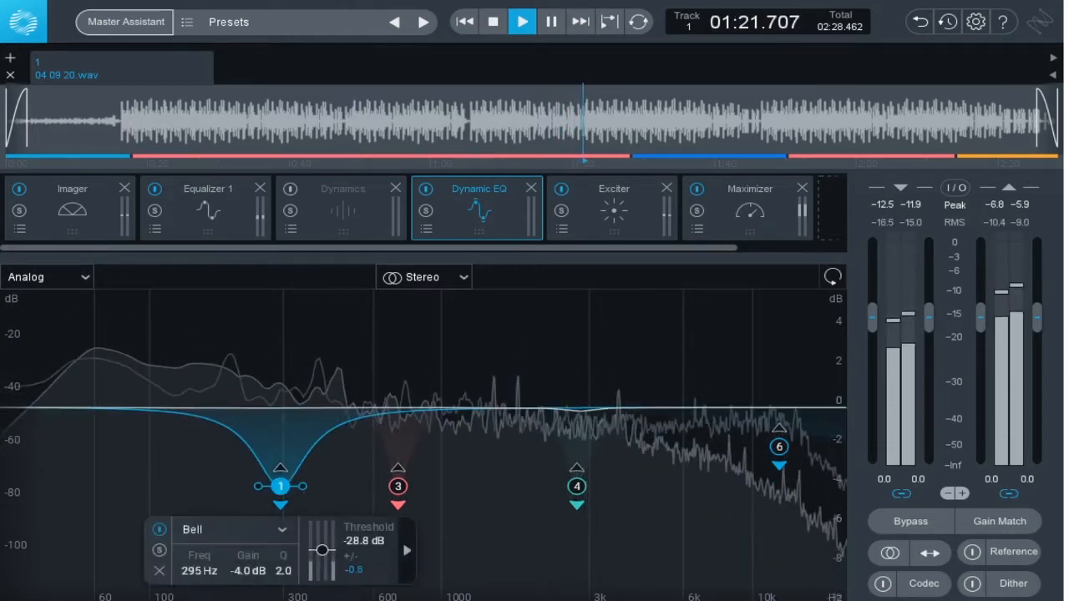
{"action": "left_click", "coordinate": [159, 550]}
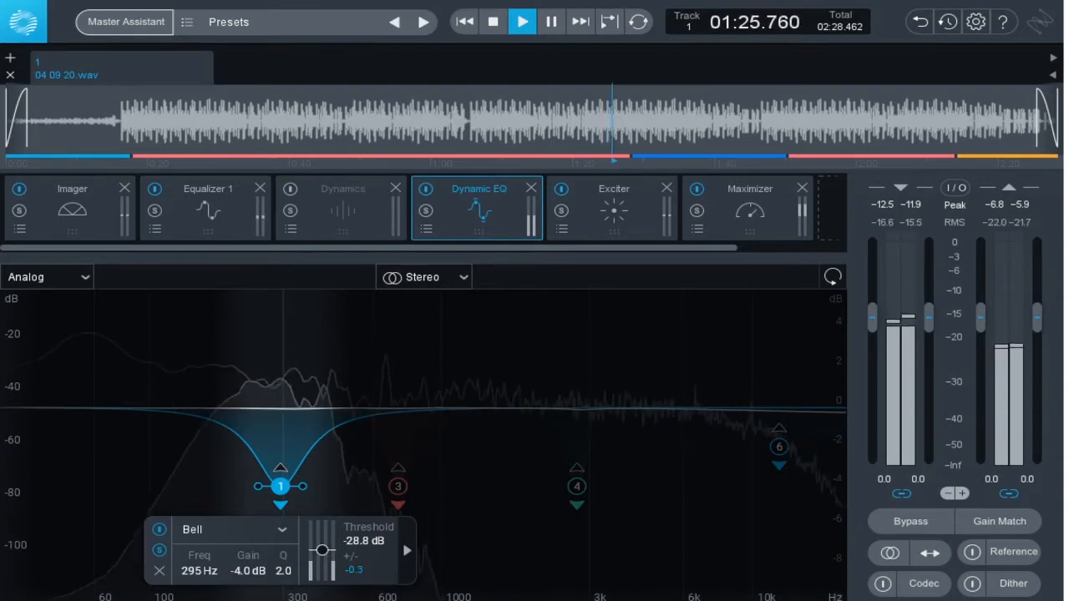
{"action": "left_click", "coordinate": [160, 550]}
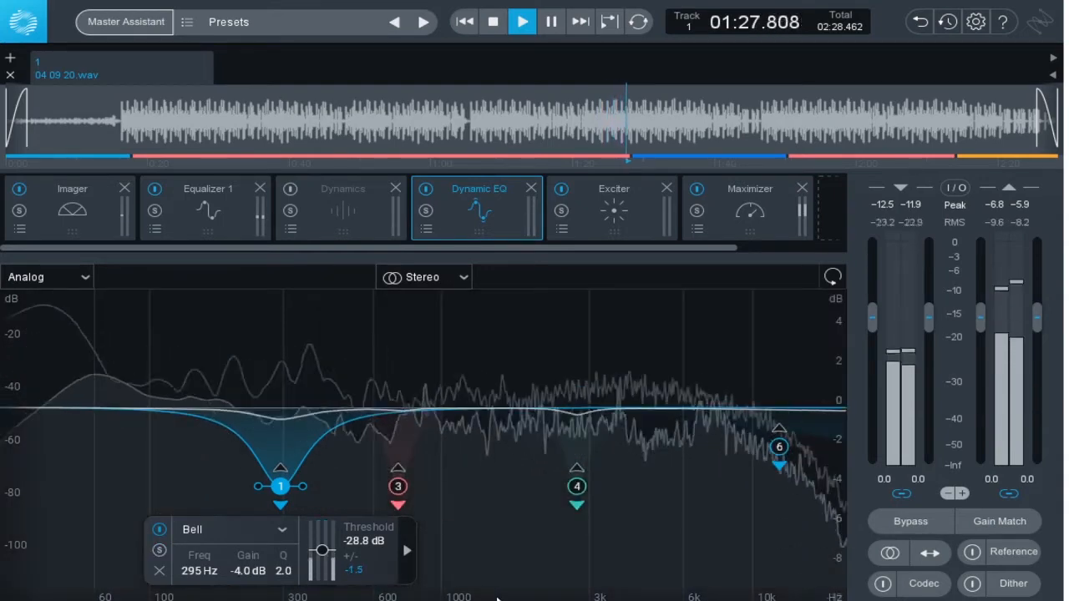
{"action": "left_click", "coordinate": [398, 486]}
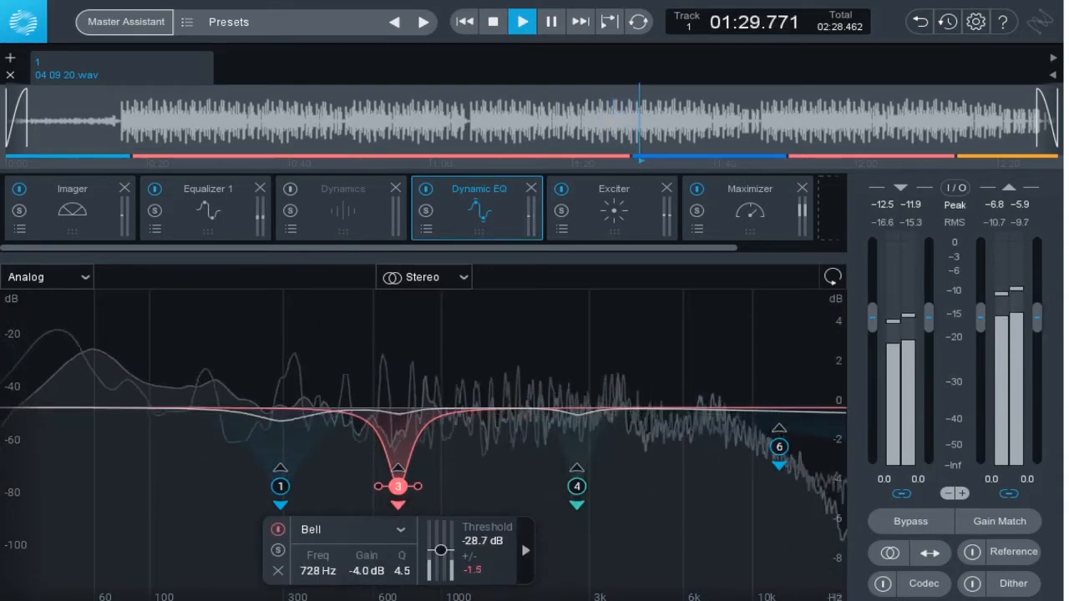
{"action": "left_click", "coordinate": [278, 549]}
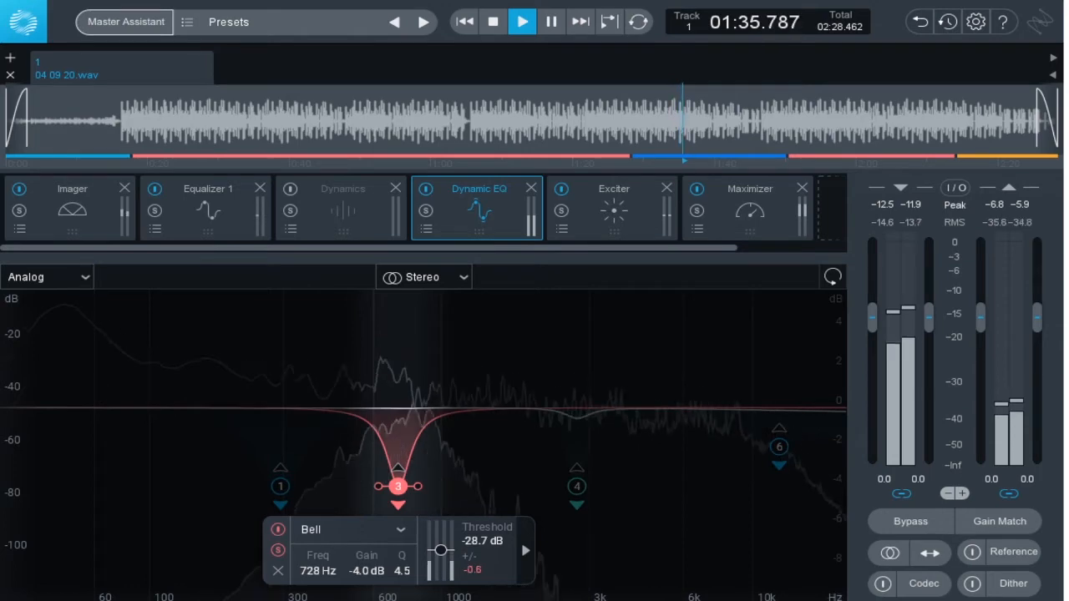
{"action": "left_click", "coordinate": [278, 551]}
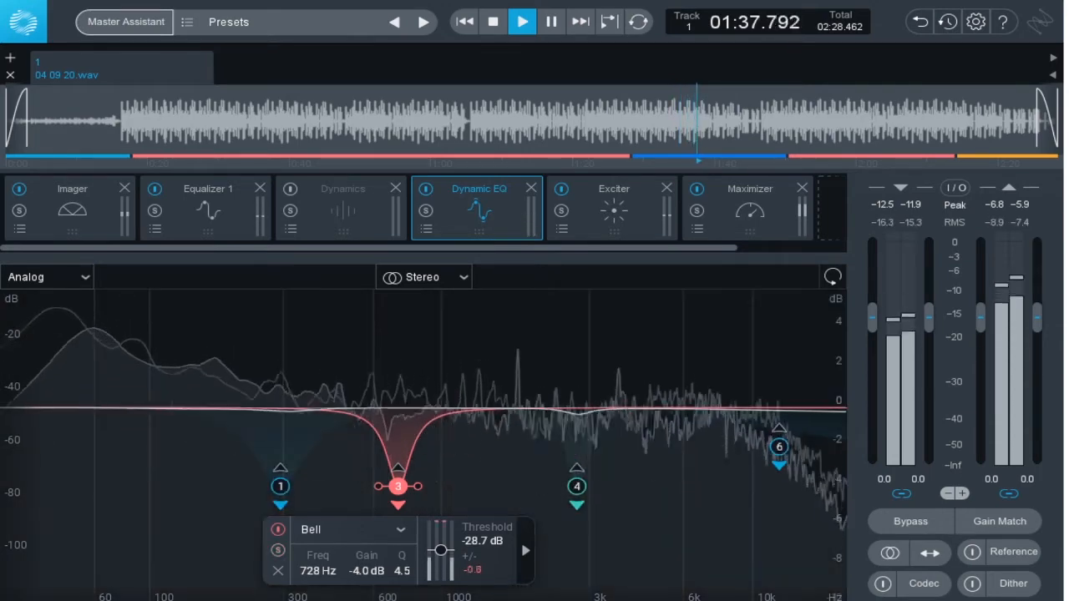
Review Dynamic EQ bands 4 and 6, auditioning each one in solo, and end with solo off.
{"action": "left_click", "coordinate": [577, 486]}
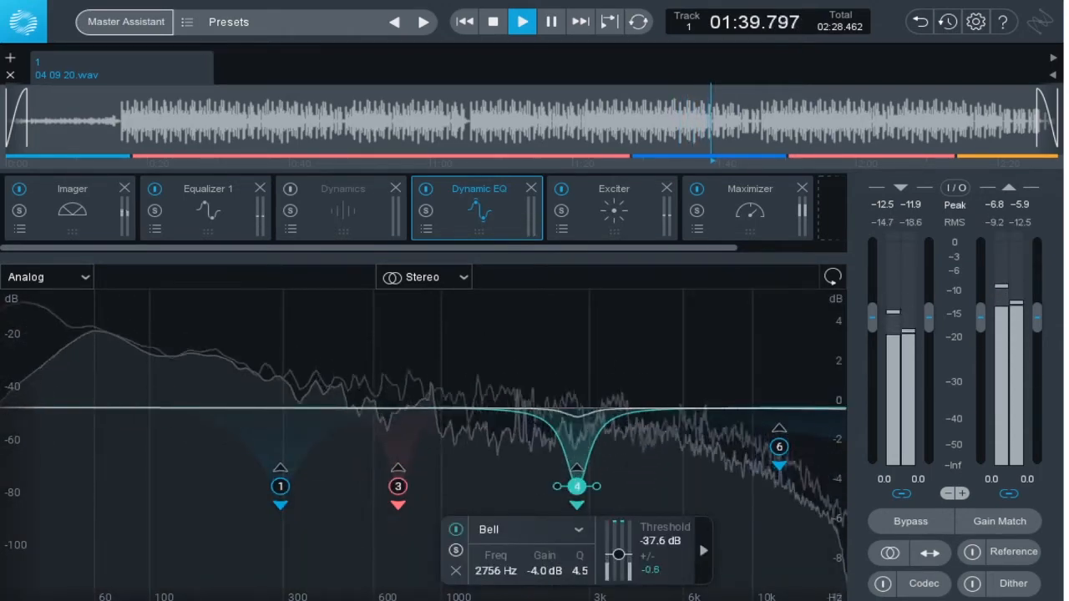
{"action": "left_click", "coordinate": [455, 550]}
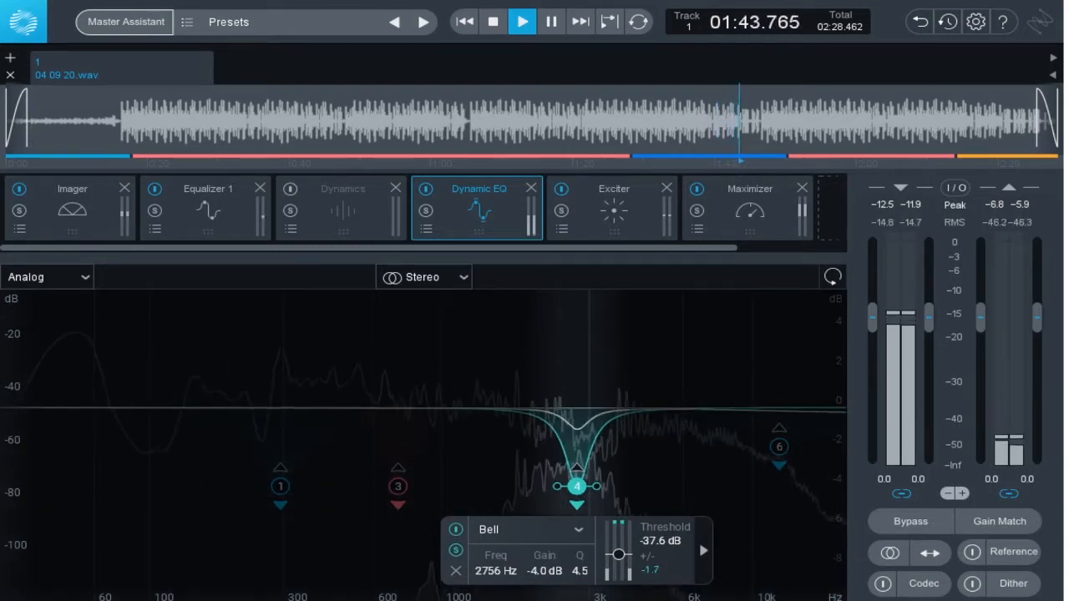
{"action": "left_click", "coordinate": [578, 486], "text": "alt"}
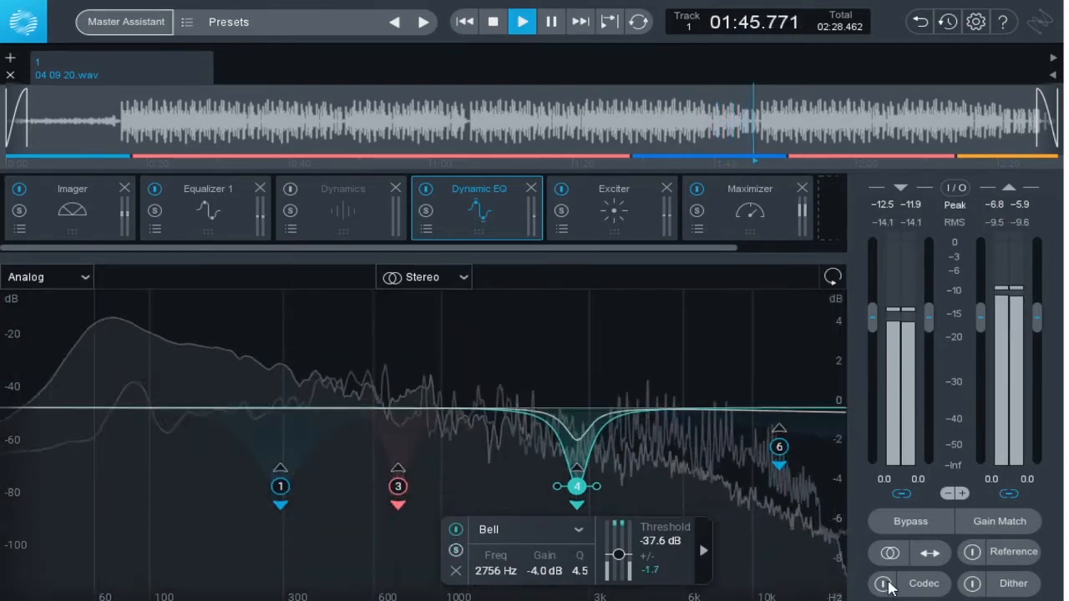
{"action": "left_click", "coordinate": [779, 447]}
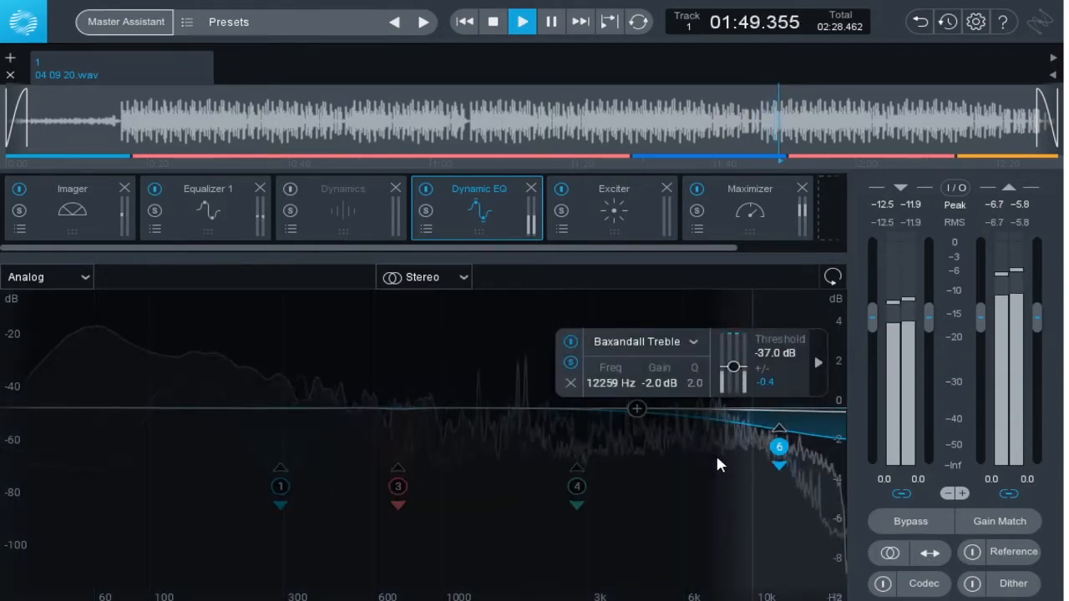
{"action": "left_click", "coordinate": [716, 453], "text": "alt"}
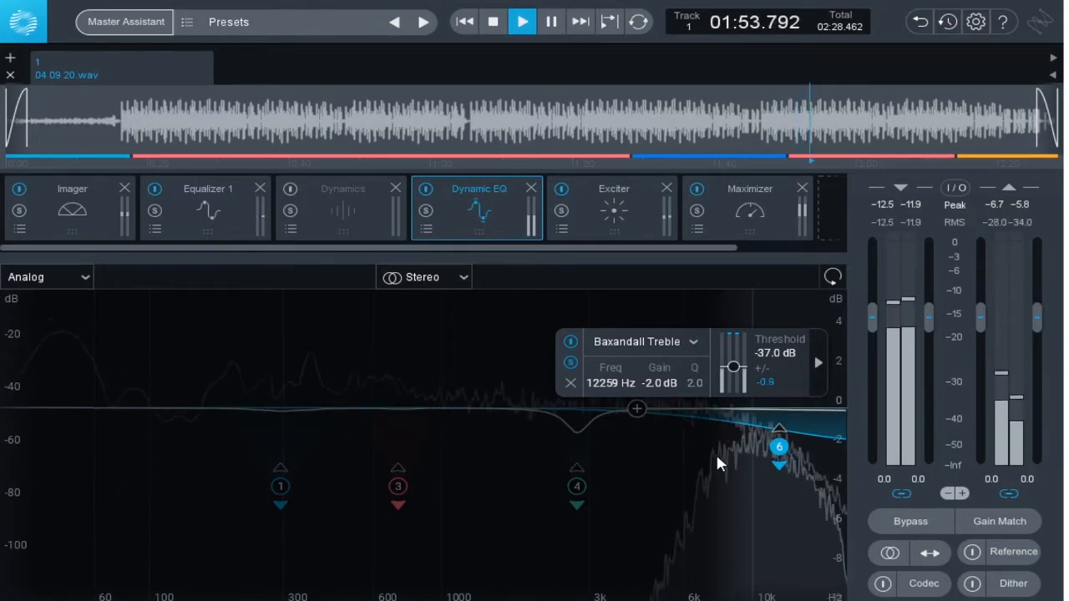
{"action": "left_click", "coordinate": [570, 362]}
Open the Exciter, restart playback just before the waveform's first loud section, and listen to band 4 in solo.
{"action": "left_click", "coordinate": [636, 210]}
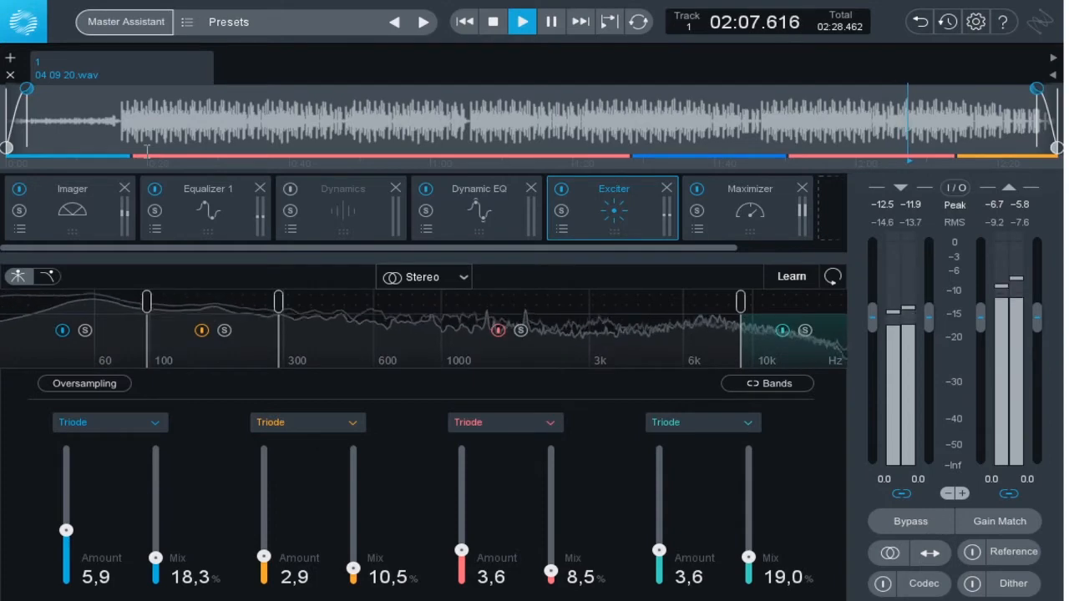
{"action": "left_click", "coordinate": [116, 125]}
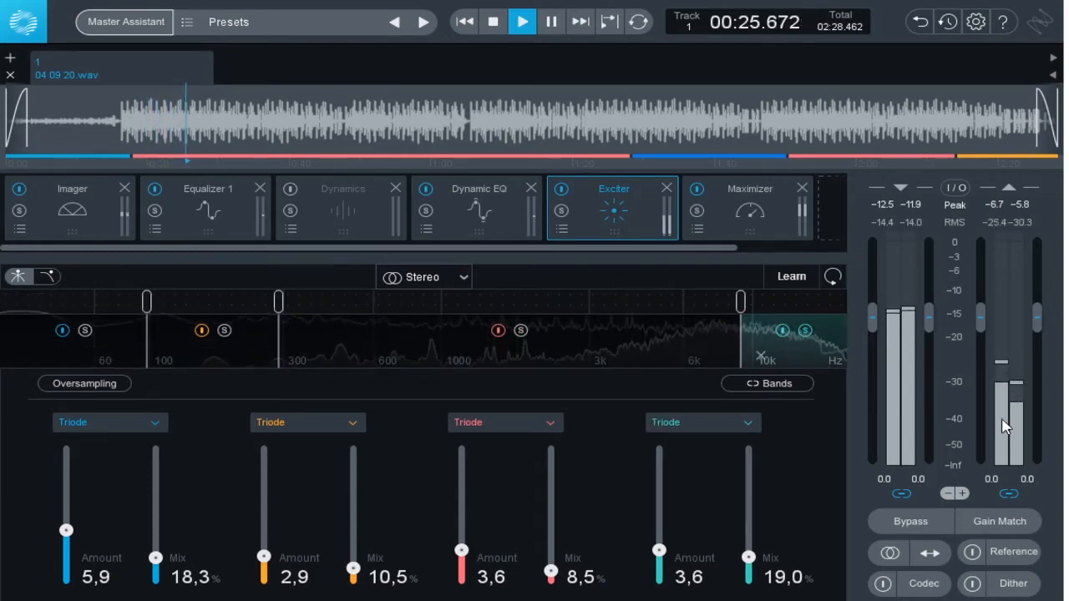
Open the Maximizer, compare the sound with Transient Emphasis off and on and with the module bypassed and restored, and stop playback.
{"action": "left_click", "coordinate": [751, 210]}
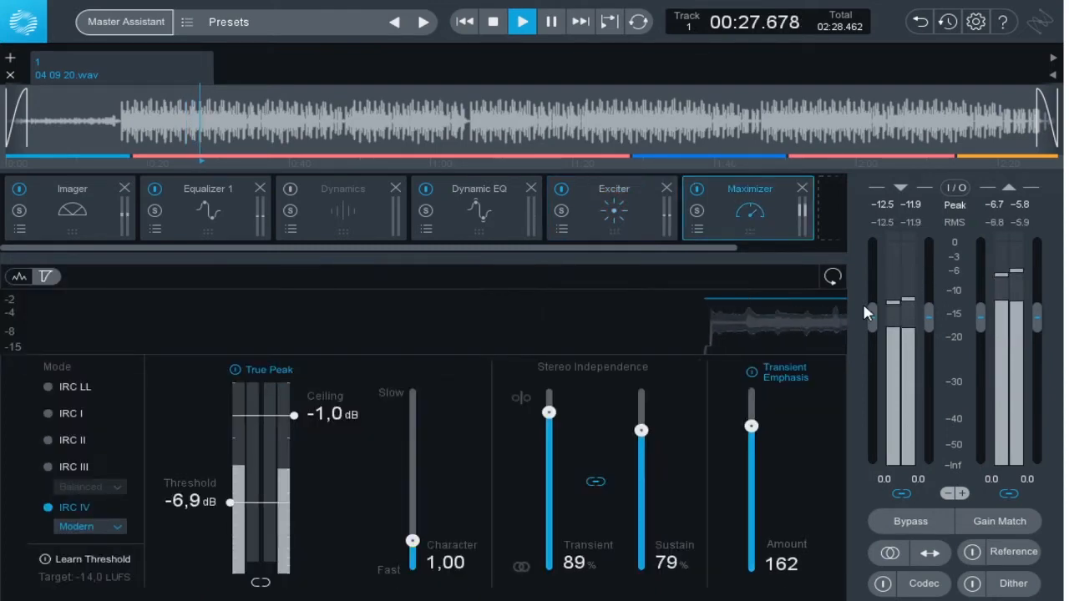
{"action": "left_click", "coordinate": [752, 372]}
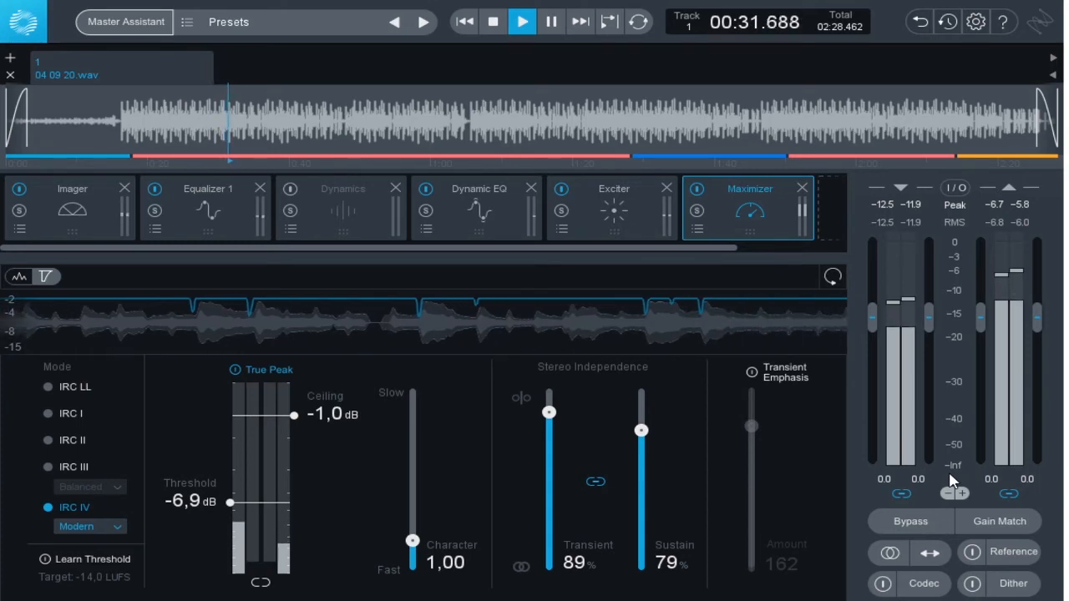
{"action": "left_click", "coordinate": [752, 373]}
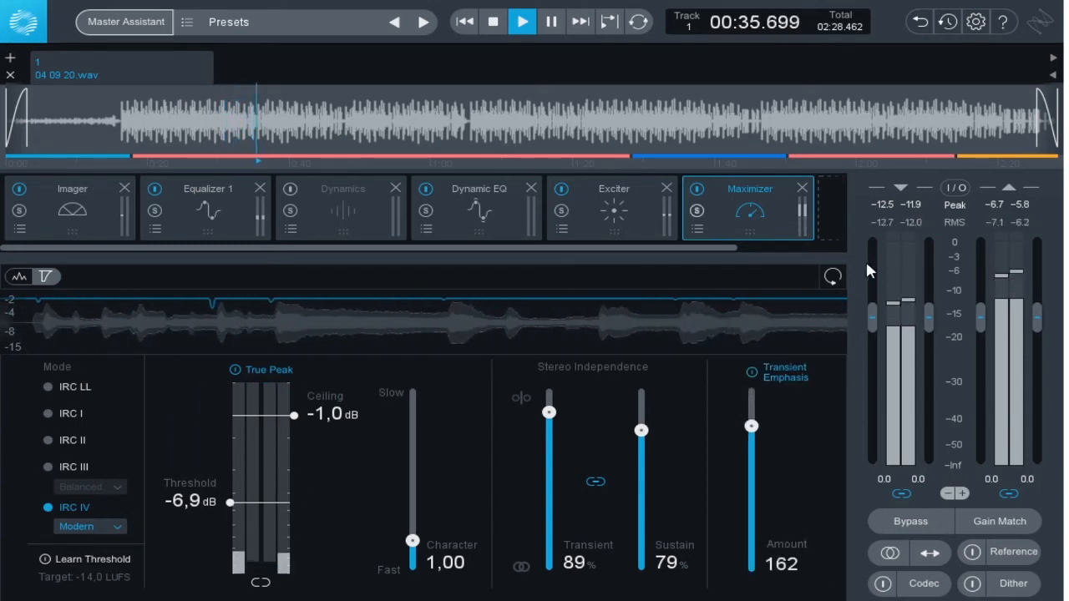
{"action": "left_click", "coordinate": [698, 190]}
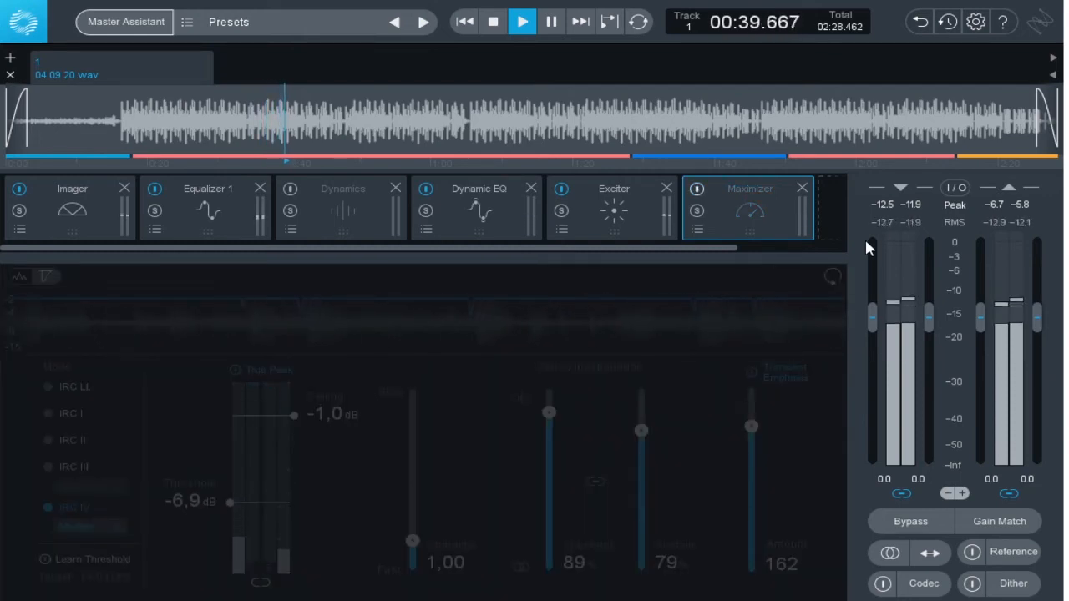
{"action": "key", "text": "ctrl+z"}
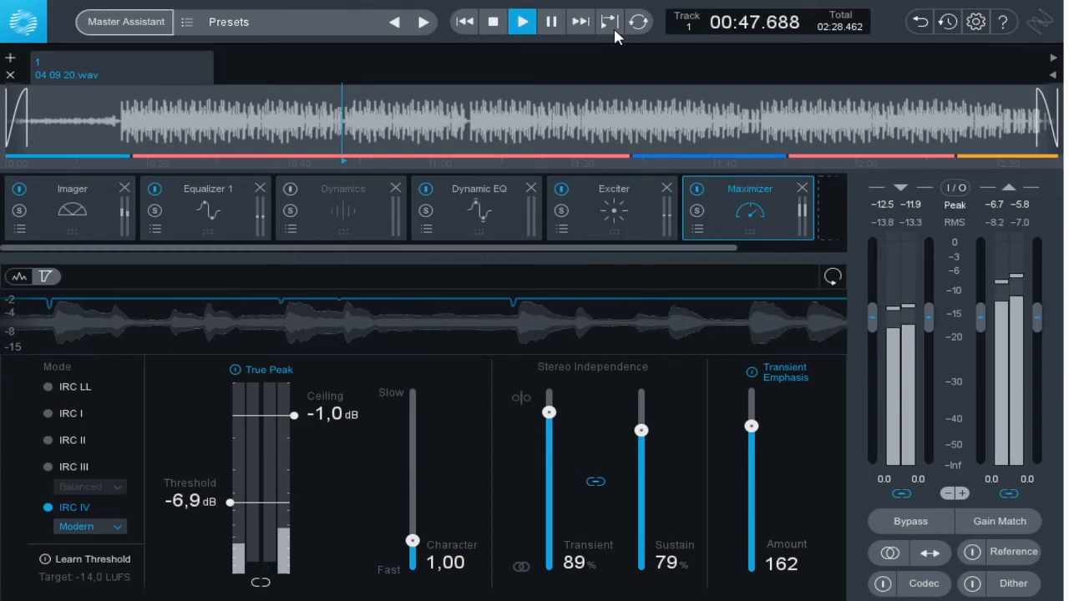
{"action": "key", "text": "space"}
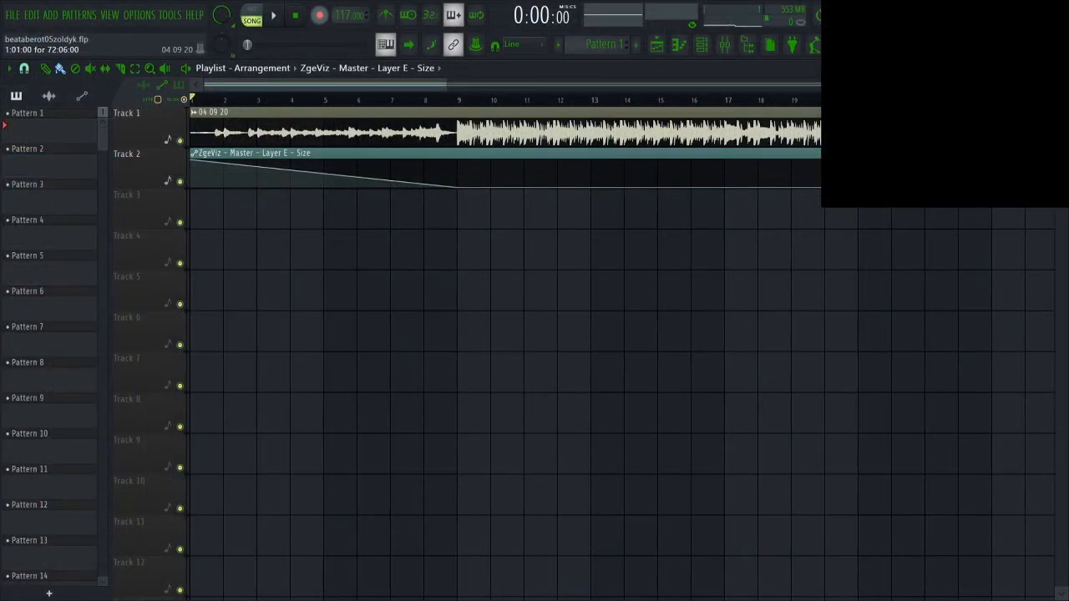
View the whole arrangement, open the Master's ZGameEditor Visualizer, and look over its effect layers during playback.
{"action": "scroll", "coordinate": [623, 350], "scroll_direction": "down", "scroll_amount": 6}
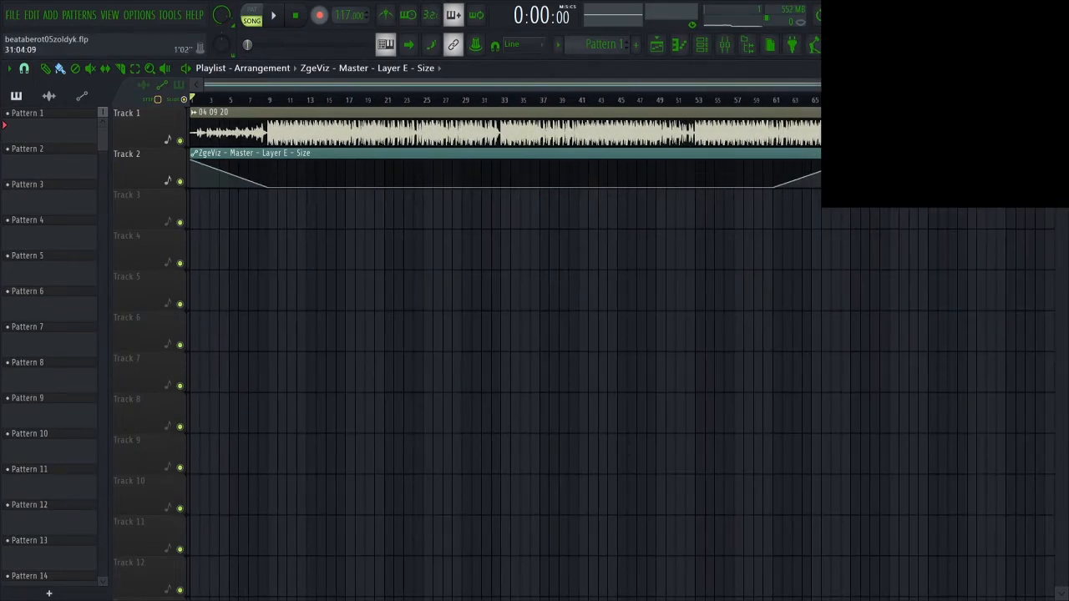
{"action": "left_click", "coordinate": [725, 46]}
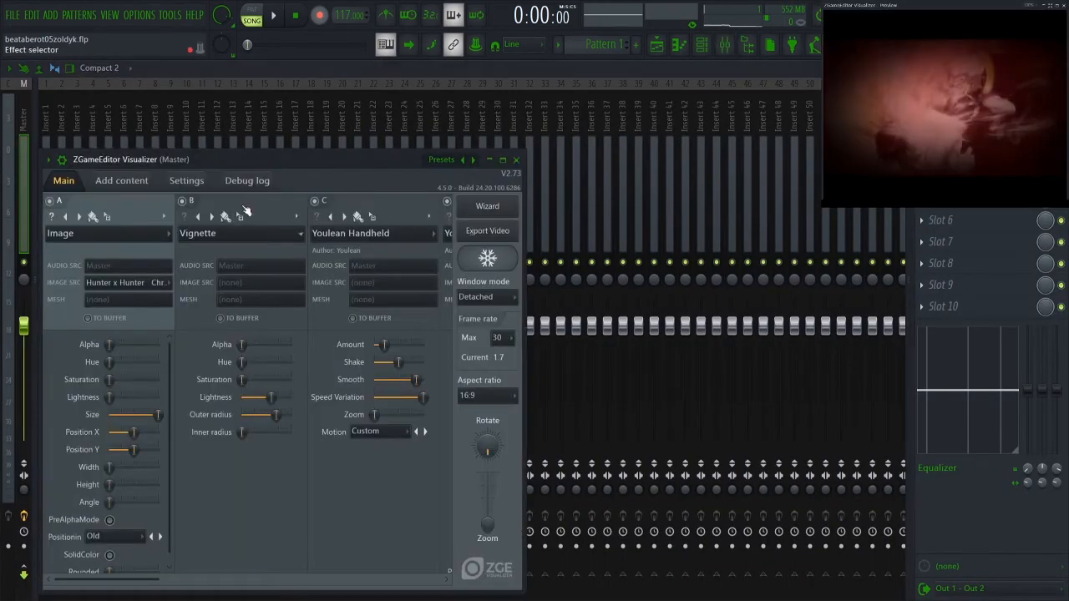
{"action": "left_click", "coordinate": [278, 15]}
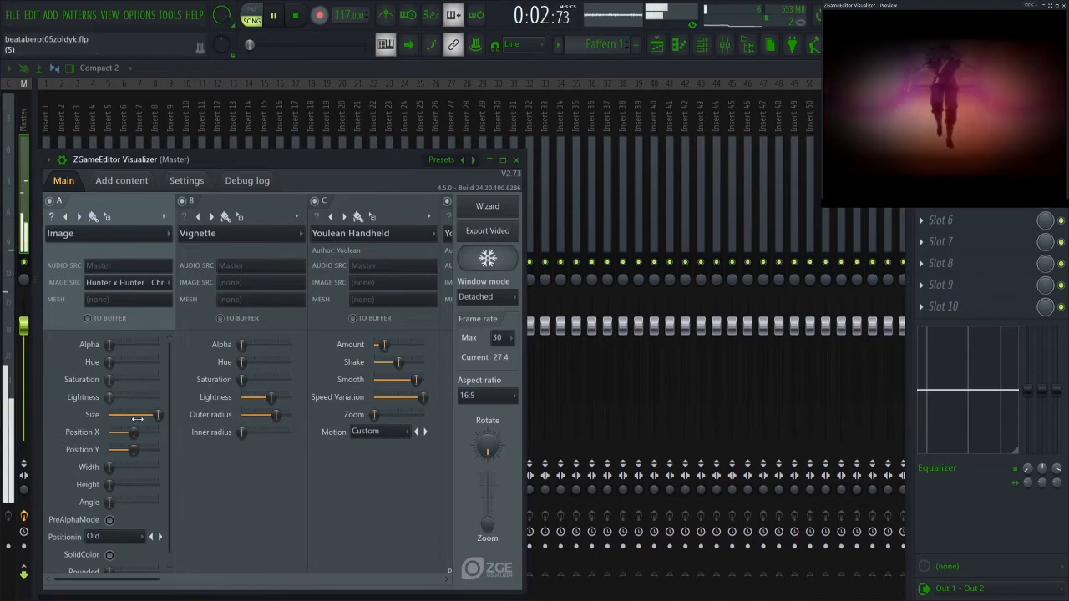
{"action": "left_click_drag", "start_coordinate": [137, 580], "coordinate": [156, 589]}
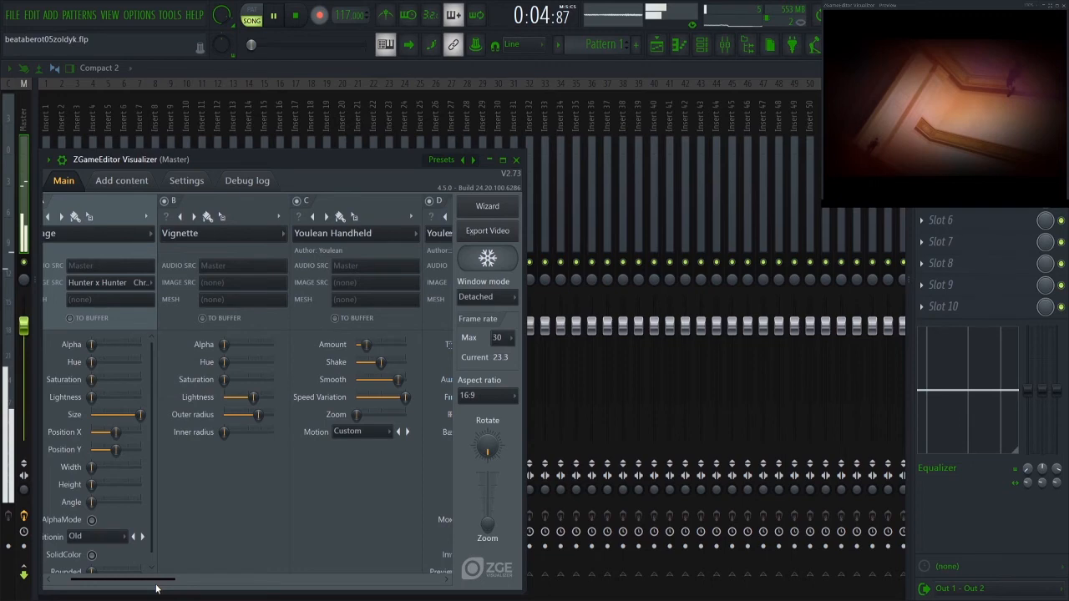
{"action": "left_click_drag", "start_coordinate": [155, 589], "coordinate": [14, 458]}
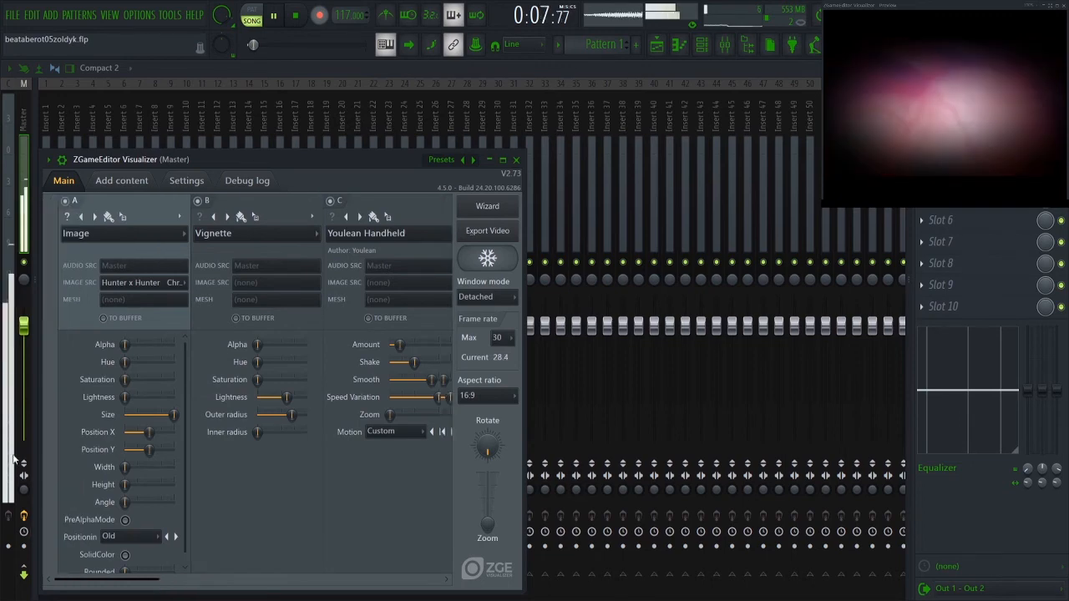
Compare the video preview with the Image, Vignette and Youlean Handheld layers each disabled and enabled again.
{"action": "left_click", "coordinate": [56, 202]}
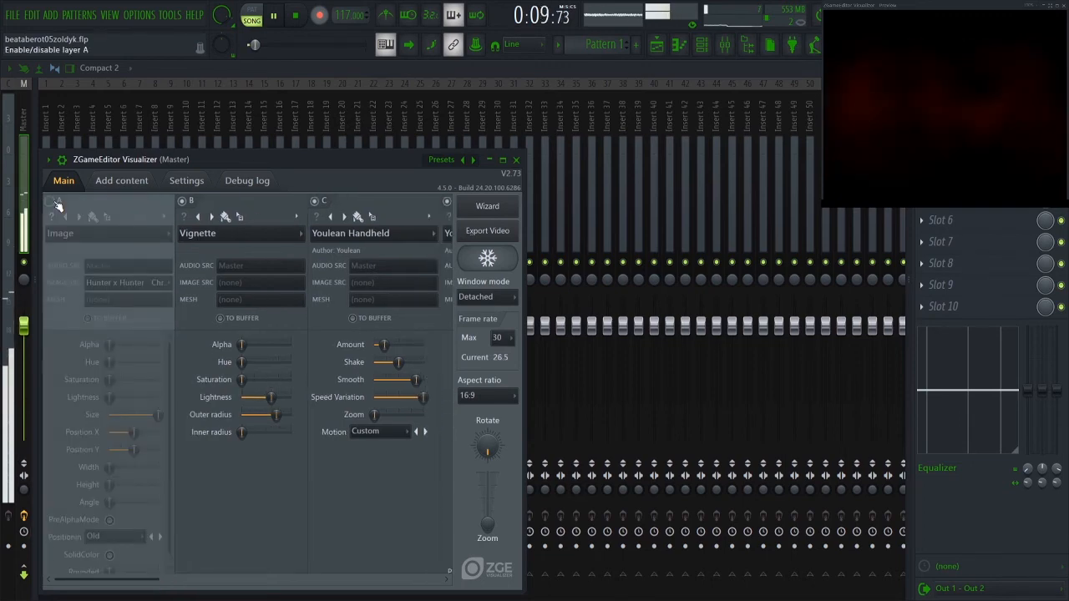
{"action": "left_click", "coordinate": [56, 202]}
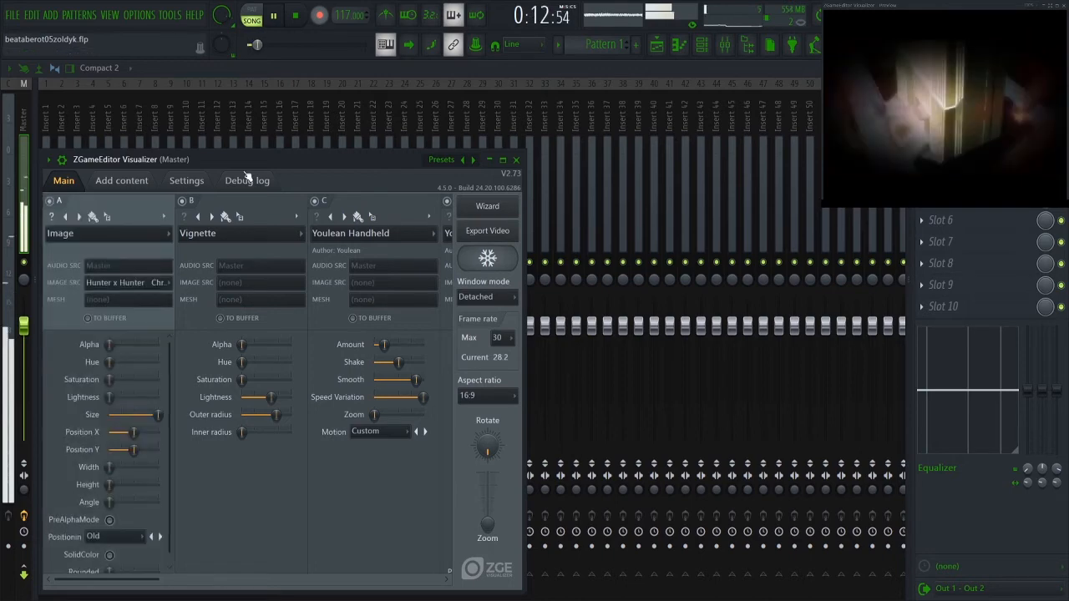
{"action": "left_click", "coordinate": [182, 201]}
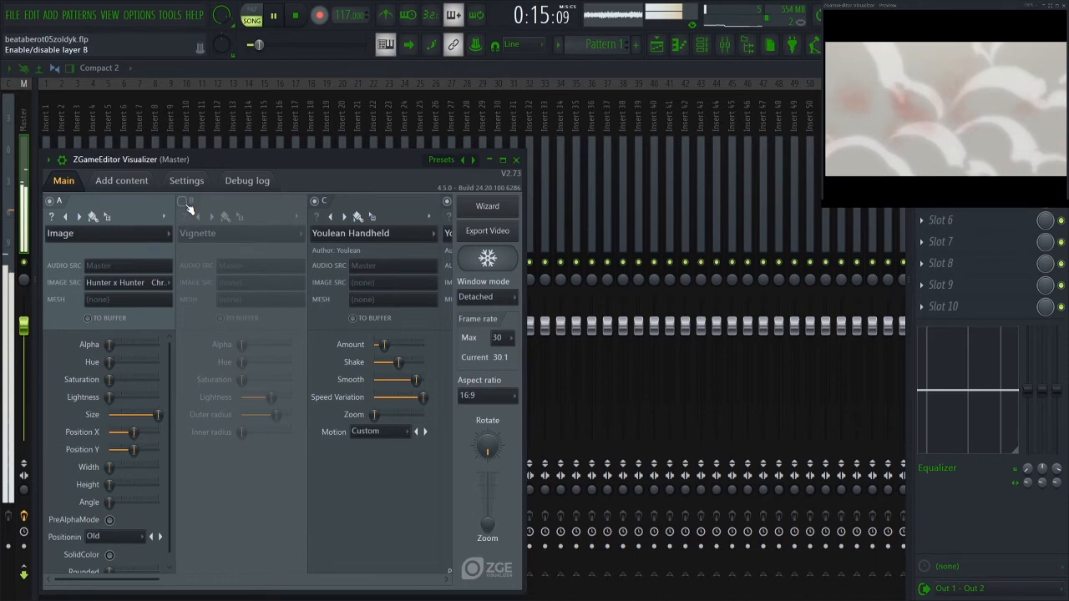
{"action": "left_click", "coordinate": [182, 202]}
{"action": "left_click", "coordinate": [315, 201]}
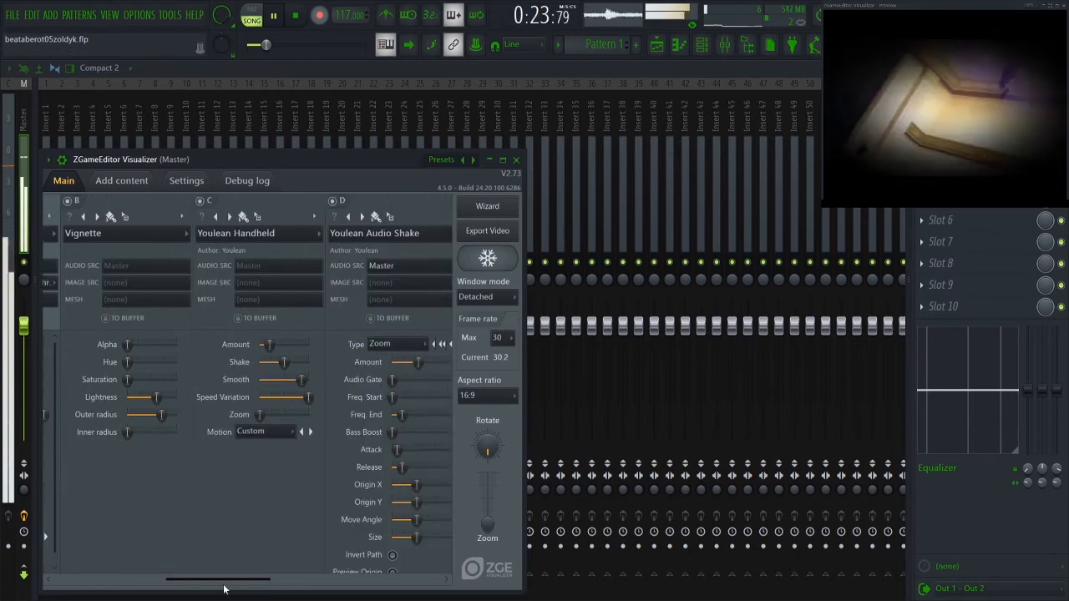
Compare the preview with the Youlean Audio Shake layer off and on, and review the FogMachine layer's Size with playback restarted from the beginning.
{"action": "left_click_drag", "start_coordinate": [226, 585], "coordinate": [260, 592]}
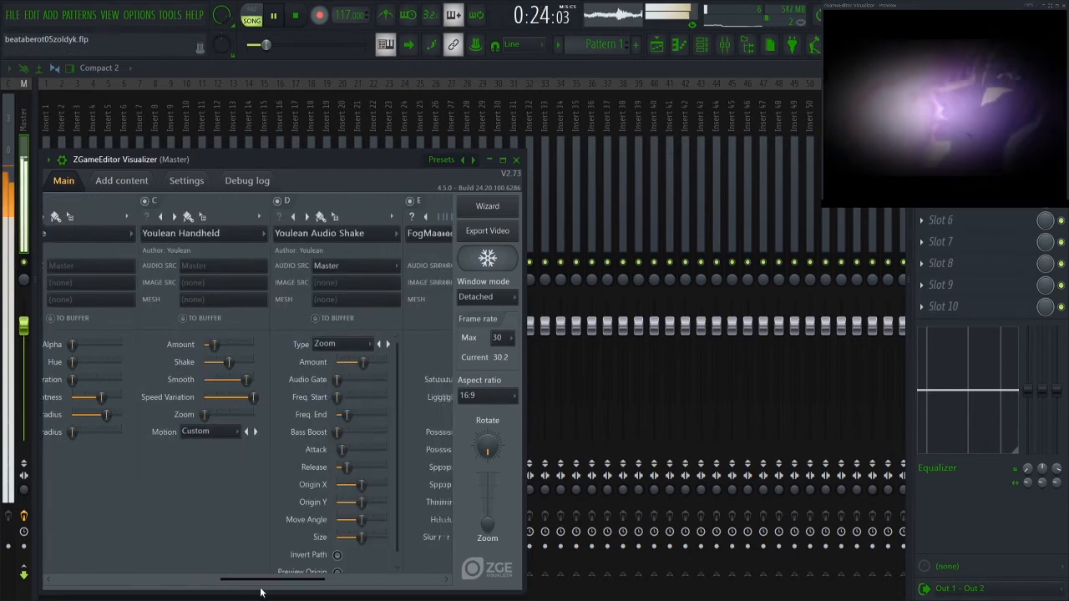
{"action": "left_click", "coordinate": [274, 201]}
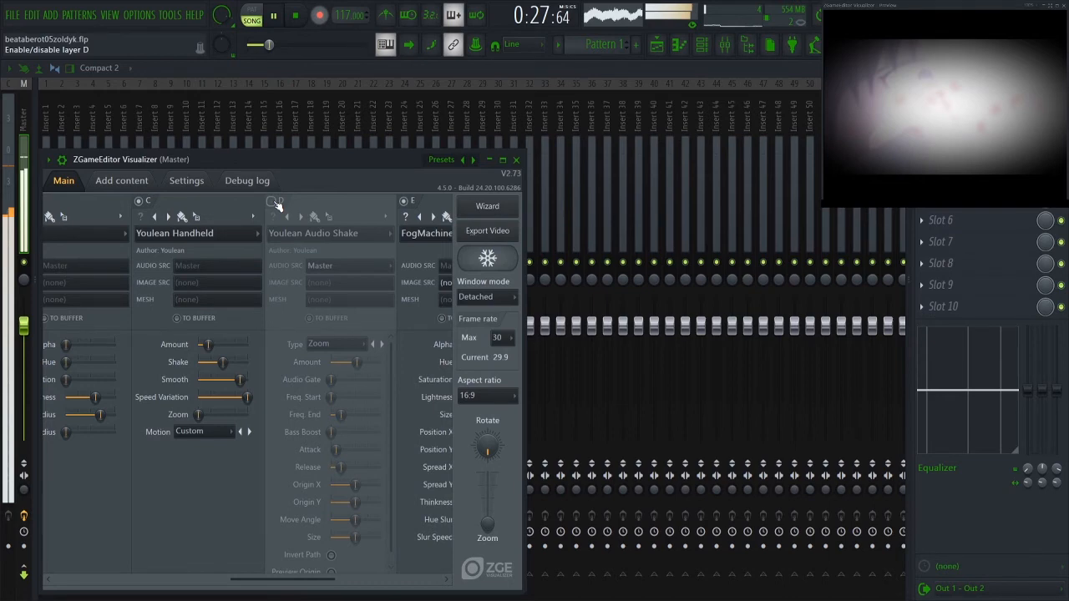
{"action": "left_click", "coordinate": [275, 204]}
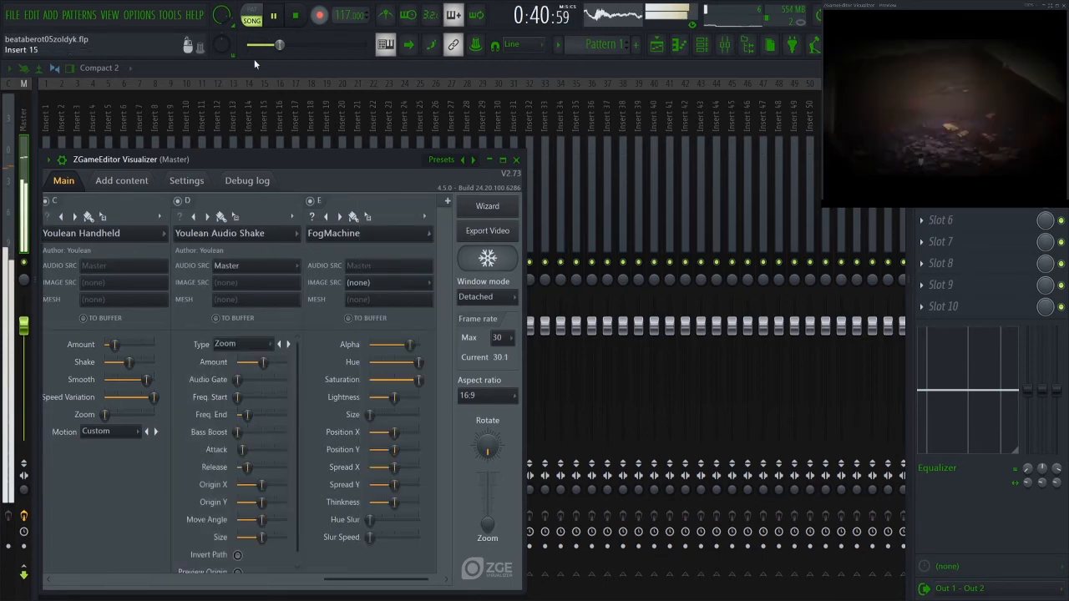
{"action": "left_click_drag", "start_coordinate": [370, 414], "coordinate": [409, 426]}
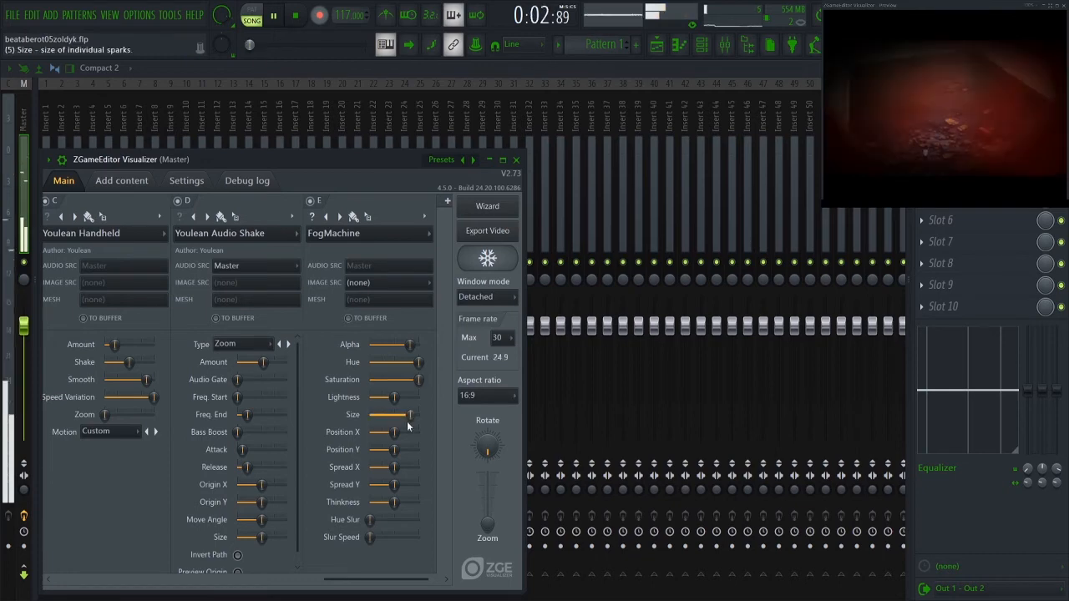